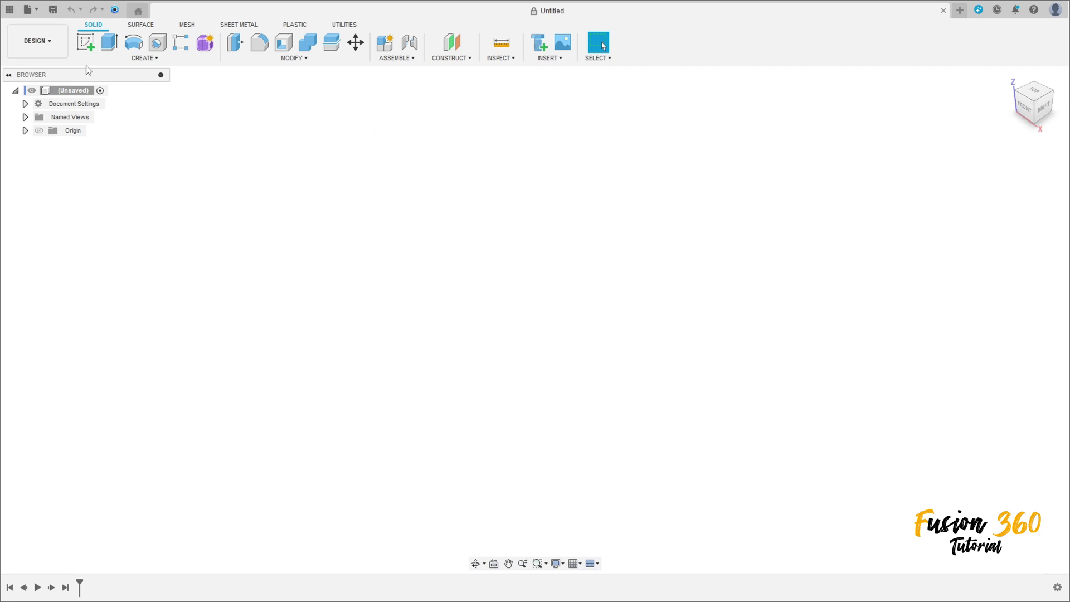
- Start a sketch on the origin plane and anchor a center rectangle at the origin
{"action": "left_click", "coordinate": [85, 42]}
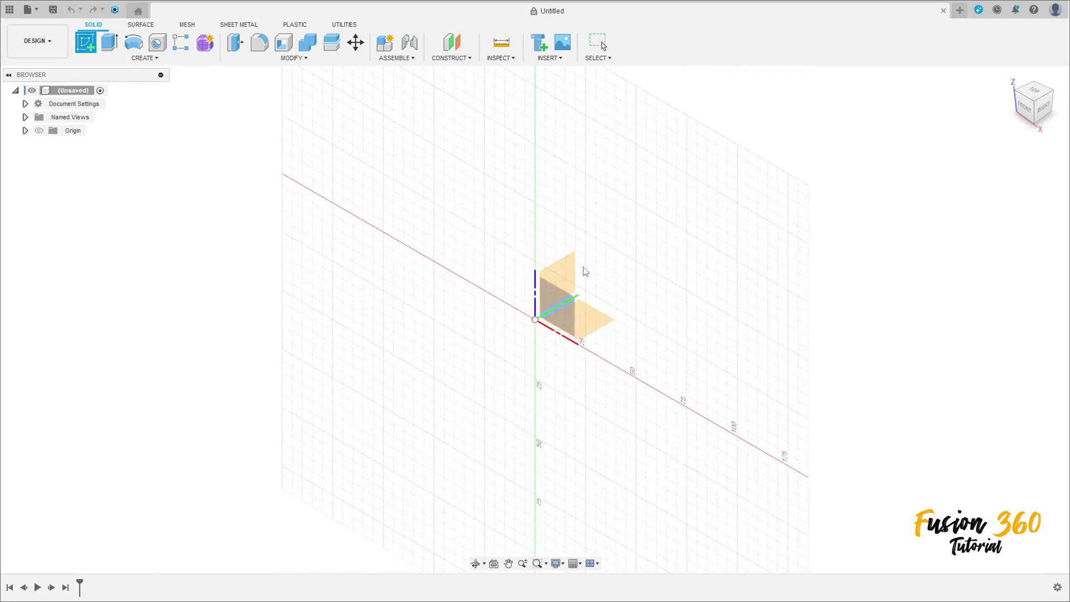
{"action": "left_click", "coordinate": [593, 317]}
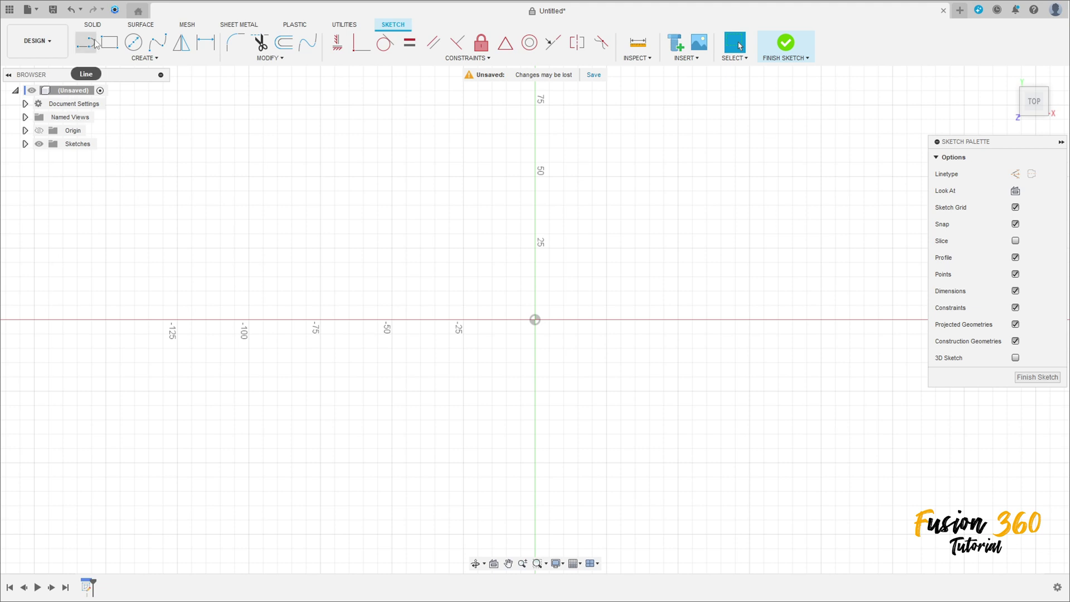
{"action": "left_click", "coordinate": [110, 44]}
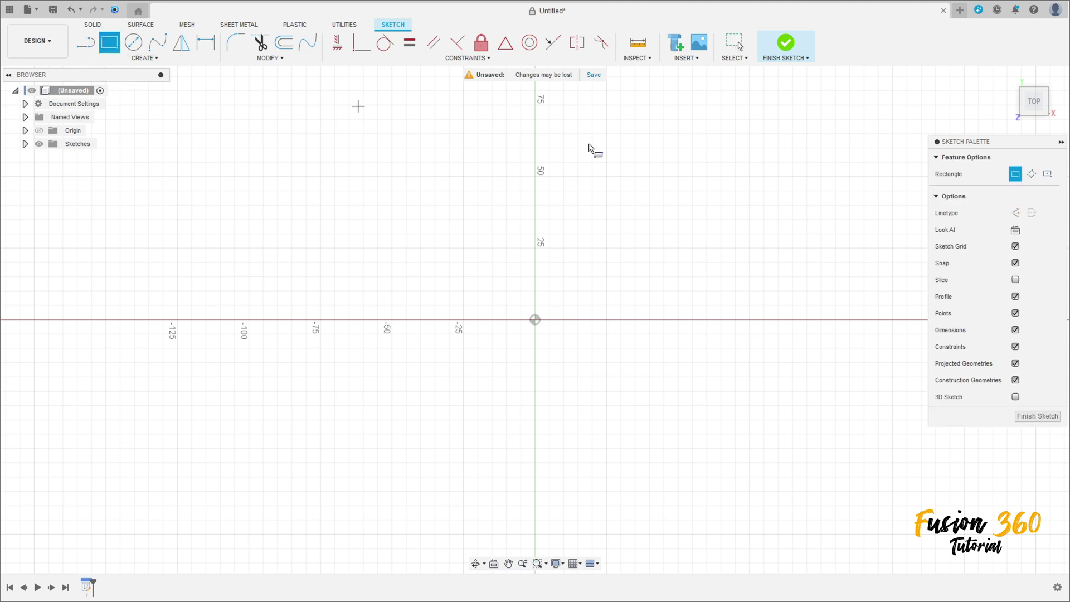
{"action": "left_click", "coordinate": [1048, 174]}
{"action": "left_click", "coordinate": [534, 320]}
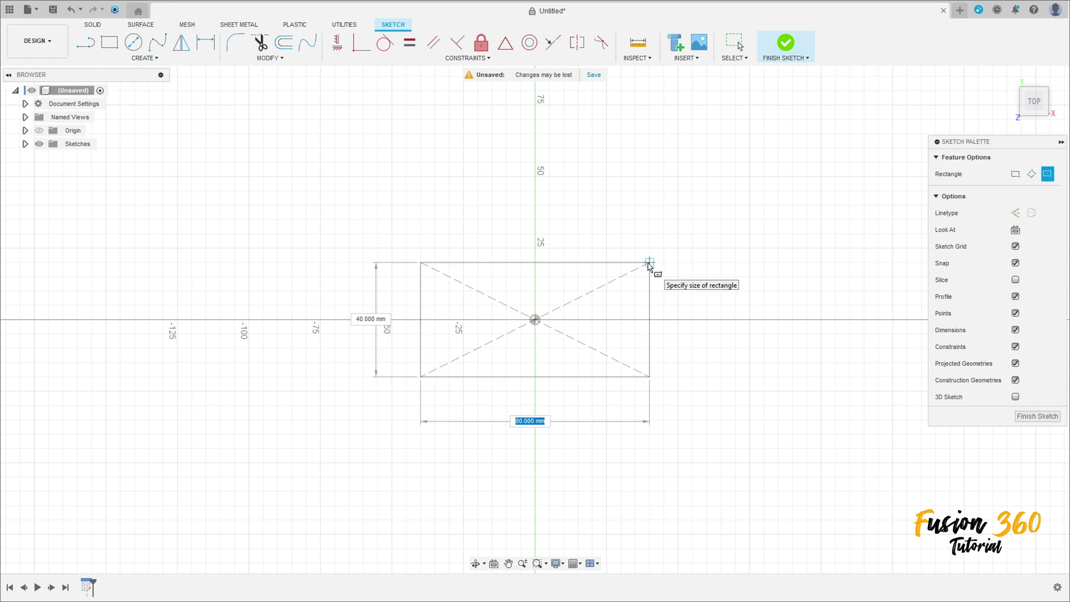
- Size the rectangle 172 mm wide by 80 mm high and finish the sketch
{"action": "type", "text": "172"}
{"action": "key", "text": "Tab"}
{"action": "type", "text": "80"}
{"action": "key", "text": "Tab"}
{"action": "key", "text": "Return"}
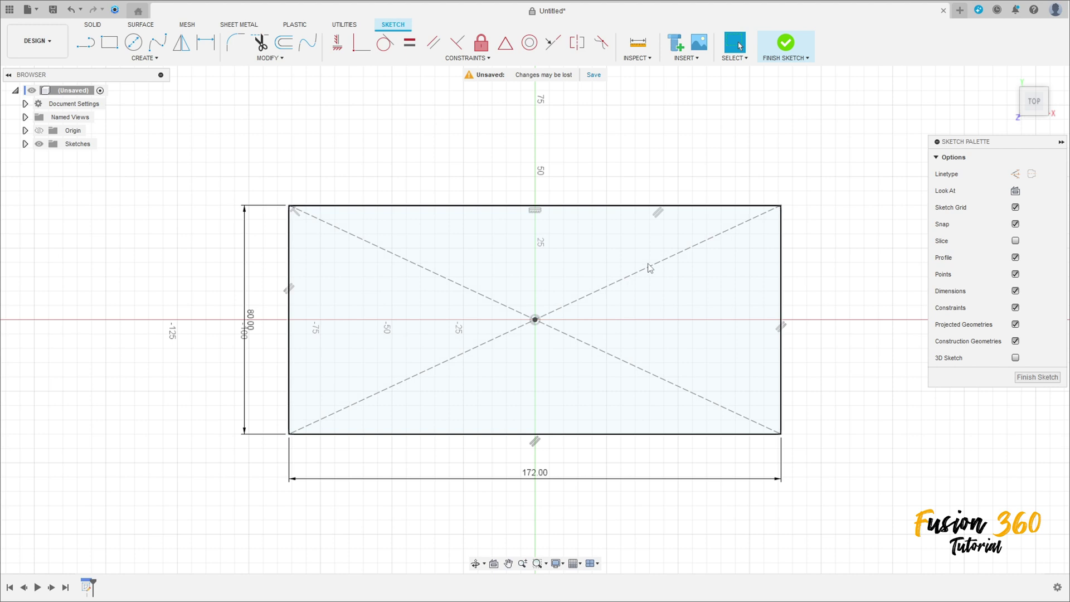
{"action": "left_click", "coordinate": [785, 48]}
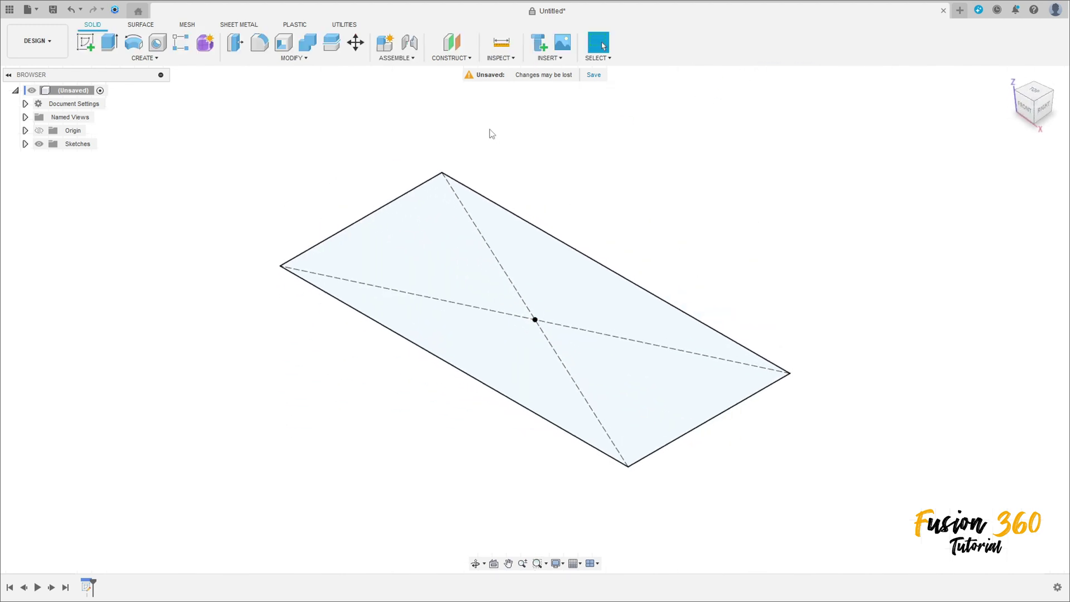
- Extrude the rectangle profile upward 20 mm into a new solid body
{"action": "left_click", "coordinate": [110, 41]}
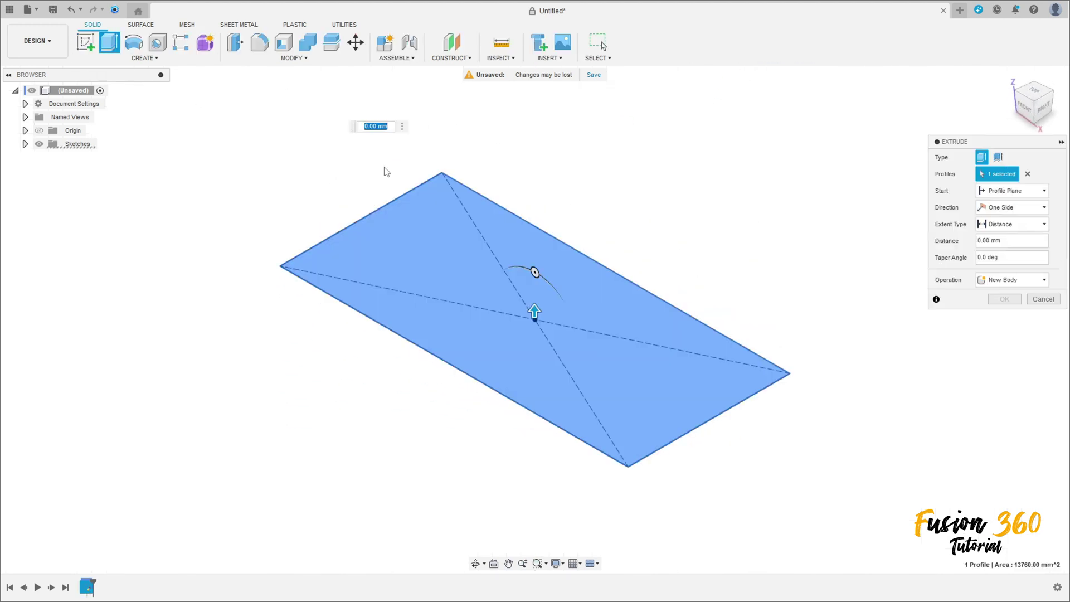
{"action": "left_click_drag", "start_coordinate": [534, 310], "coordinate": [534, 288]}
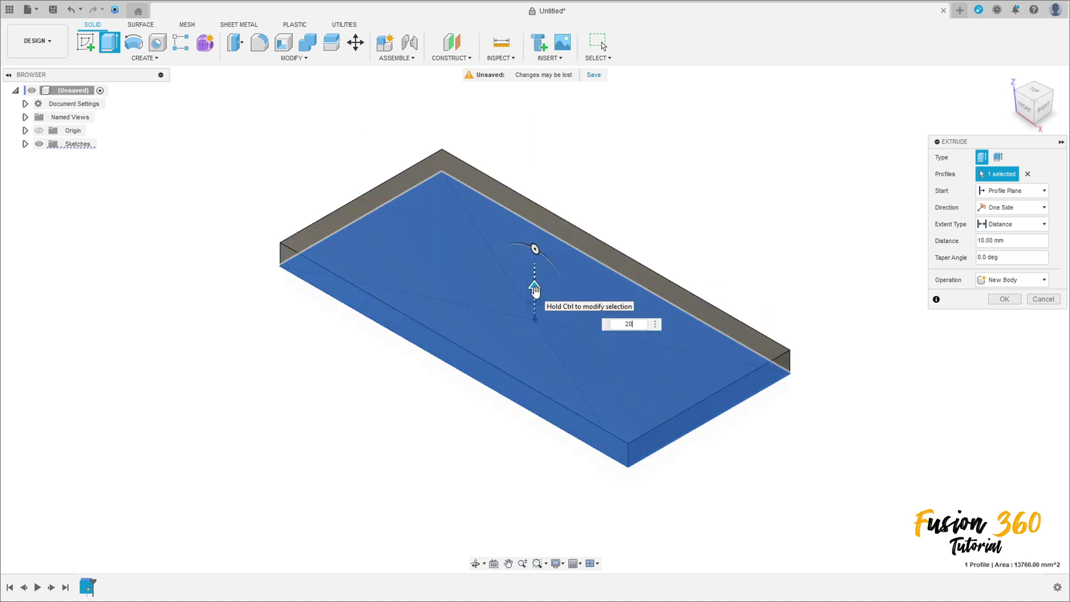
{"action": "type", "text": "20"}
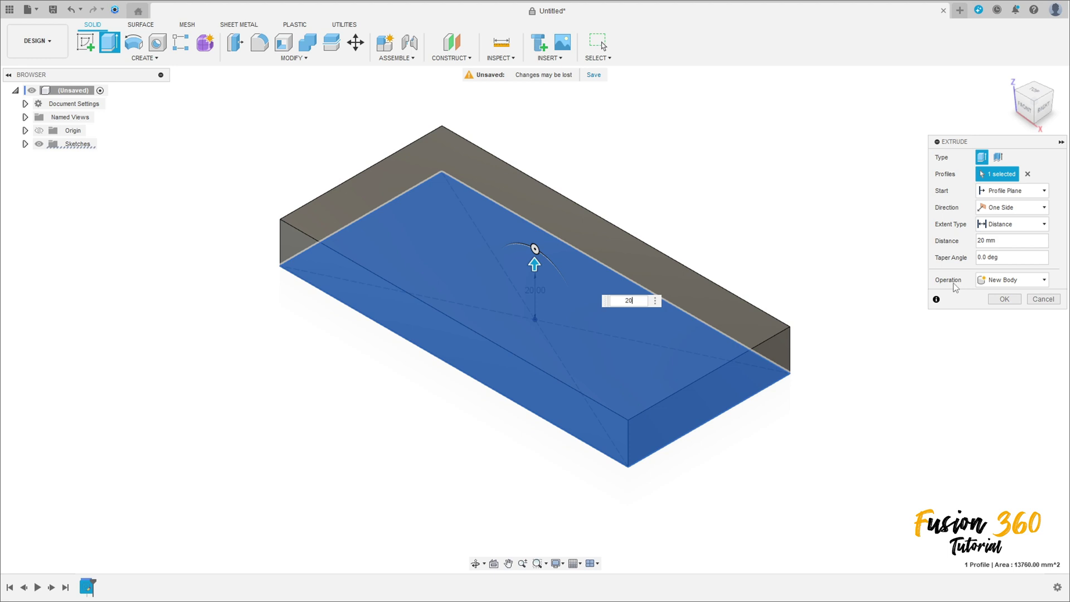
{"action": "left_click", "coordinate": [999, 302]}
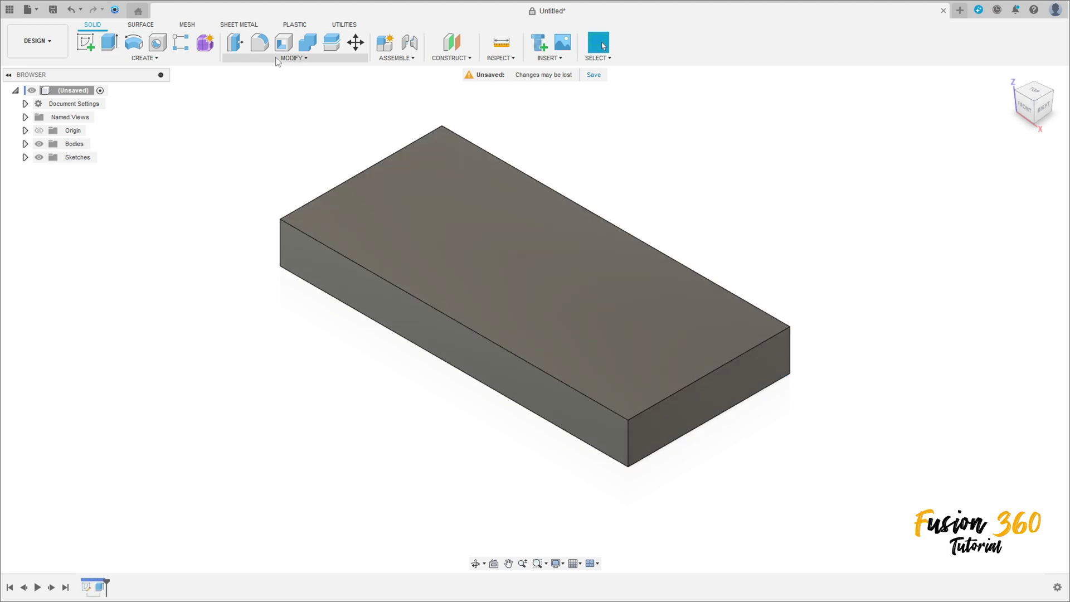
{"action": "left_click", "coordinate": [259, 42]}
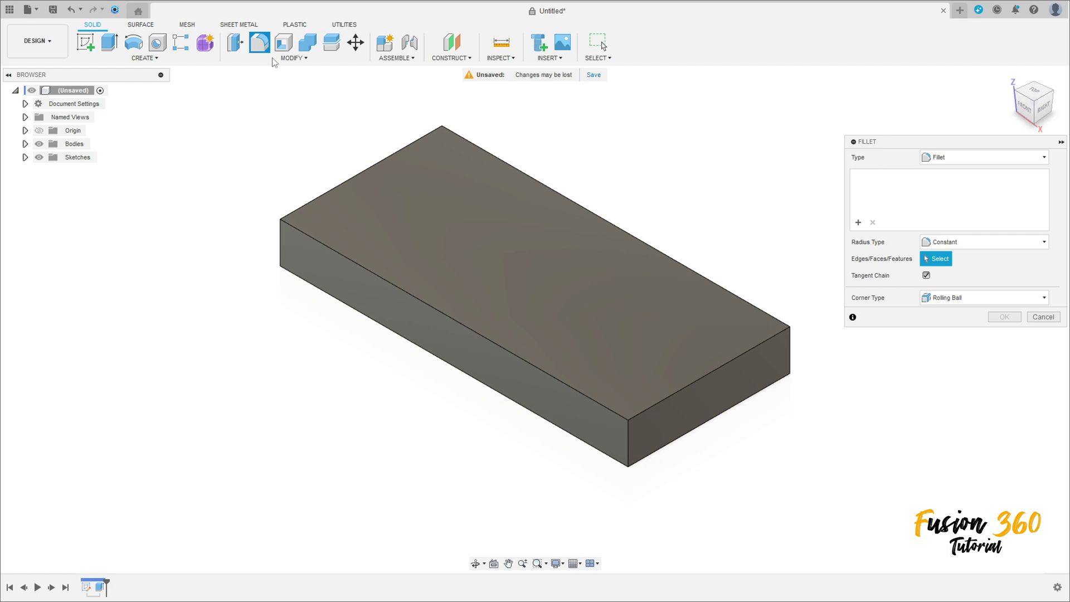
- Fillet all four vertical corner edges of the 172 × 80 block at 10 mm radius
{"action": "left_click", "coordinate": [633, 450]}
{"action": "middle_click_drag", "start_coordinate": [634, 449], "coordinate": [513, 412], "text": "shift"}
{"action": "left_click", "coordinate": [450, 438]}
{"action": "left_click", "coordinate": [671, 417]}
{"action": "middle_click_drag", "start_coordinate": [641, 413], "coordinate": [504, 411], "text": "shift"}
{"action": "left_click", "coordinate": [485, 427]}
{"action": "left_click", "coordinate": [463, 429]}
{"action": "left_click", "coordinate": [485, 430]}
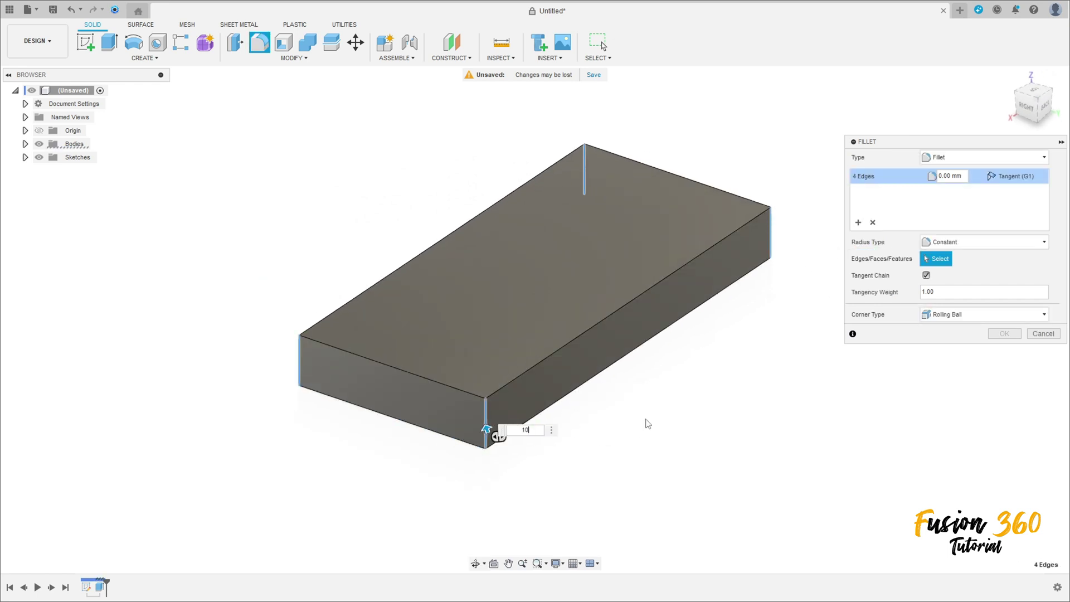
{"action": "left_click", "coordinate": [1001, 335]}
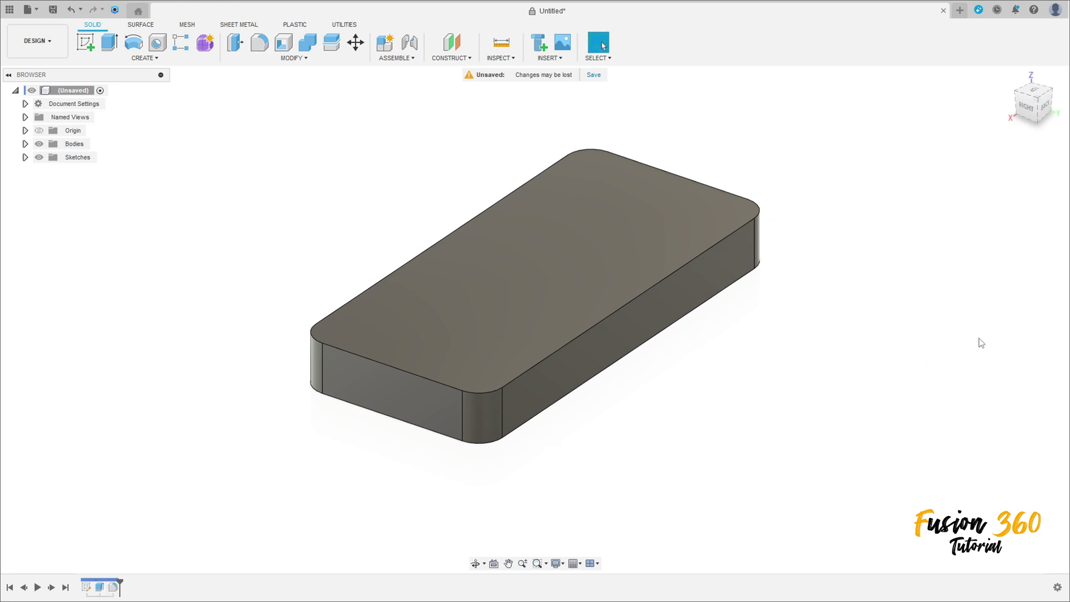
{"action": "left_click", "coordinate": [1008, 75]}
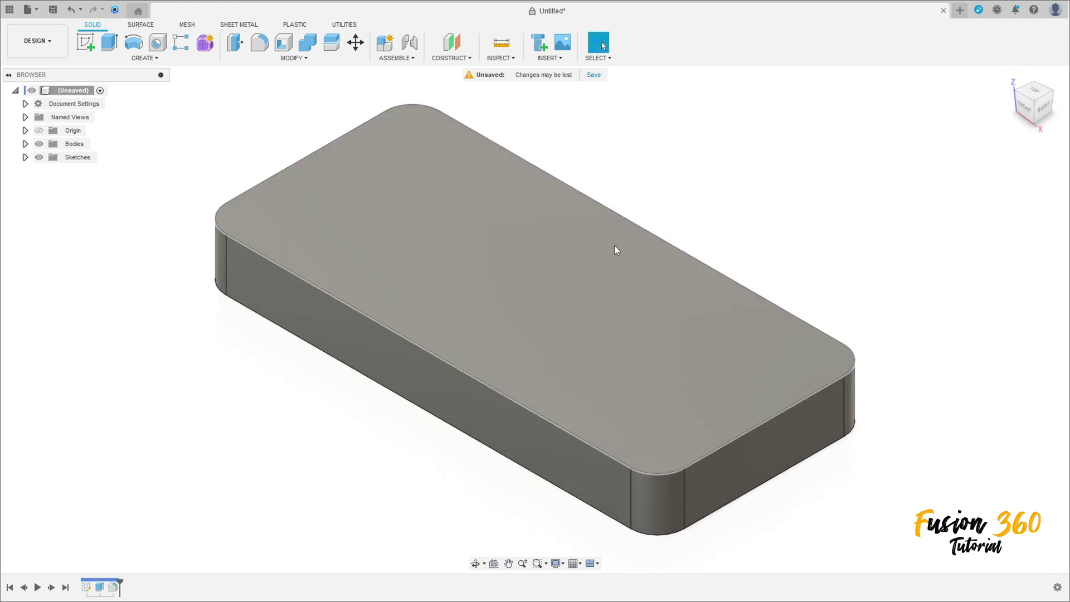
- Start a sketch on the block's top face and draw a 120 mm horizontal construction line
{"action": "left_click", "coordinate": [88, 43]}
{"action": "left_click", "coordinate": [458, 264]}
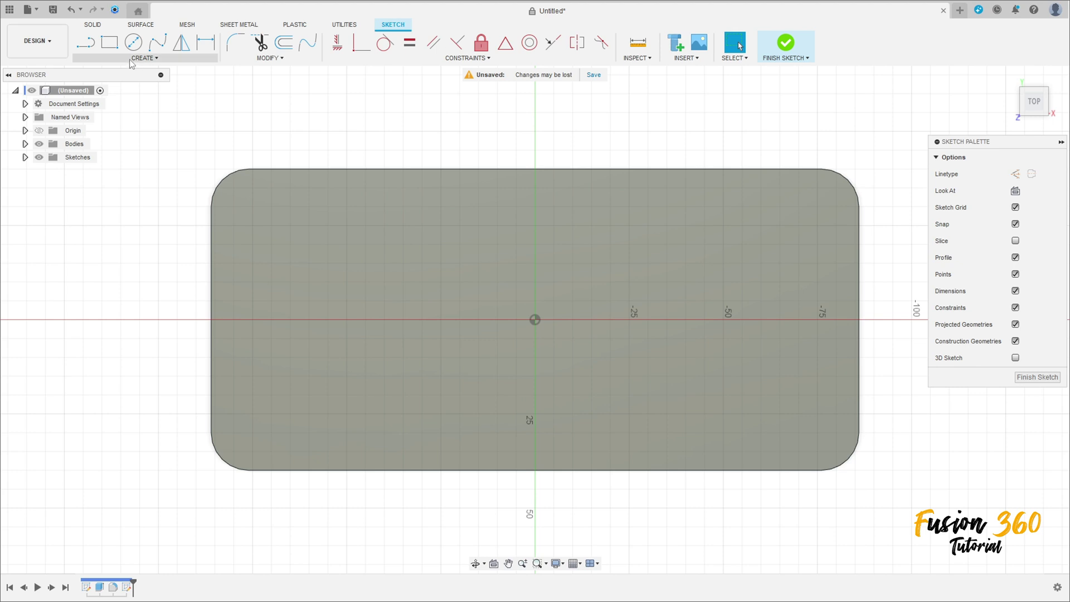
{"action": "left_click", "coordinate": [86, 43]}
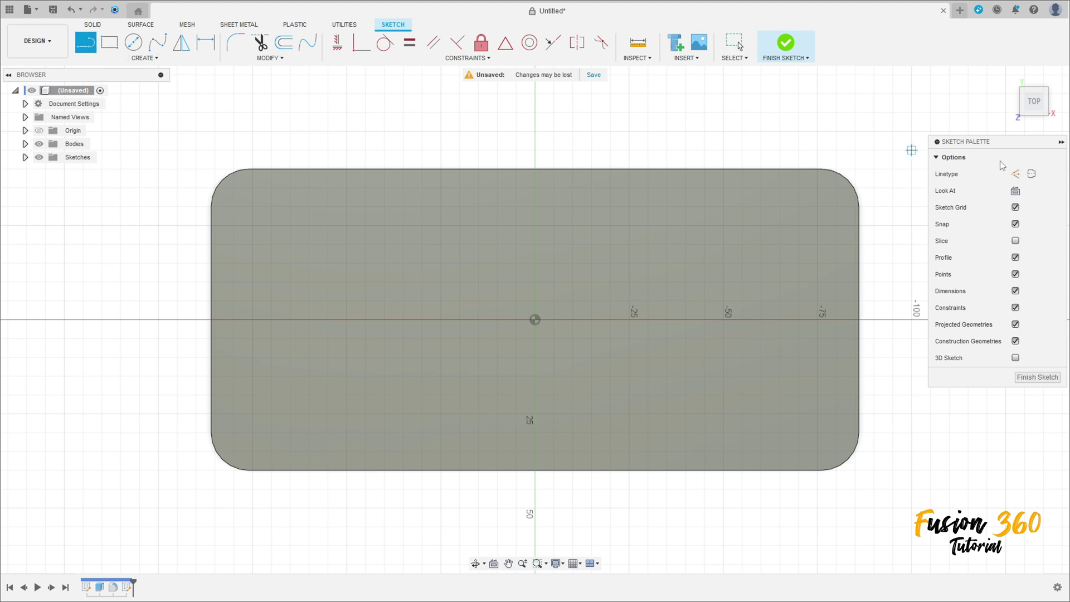
{"action": "left_click", "coordinate": [1016, 174]}
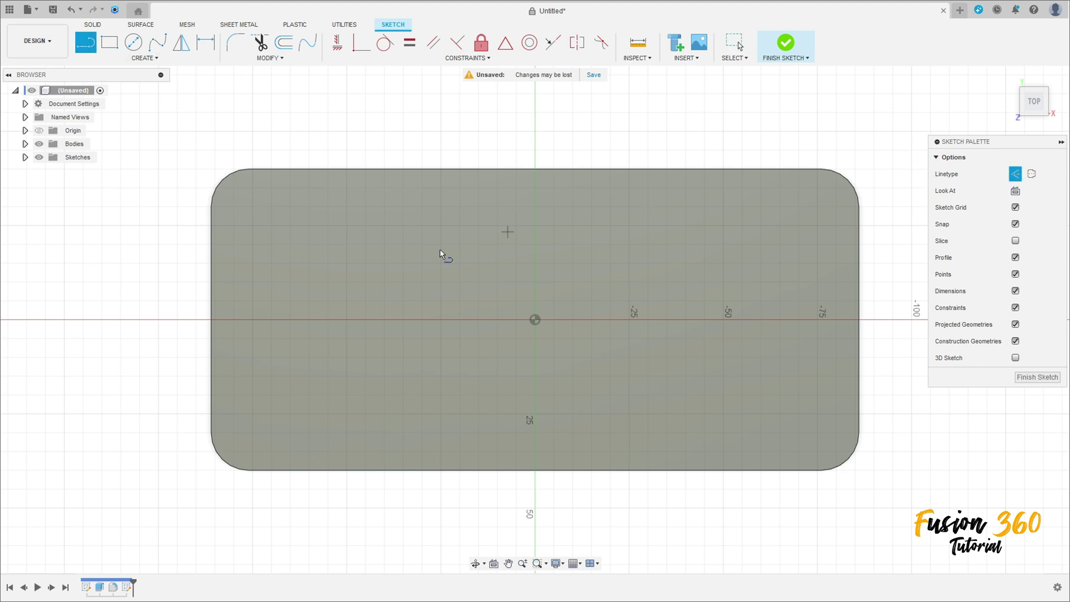
{"action": "left_click", "coordinate": [290, 320]}
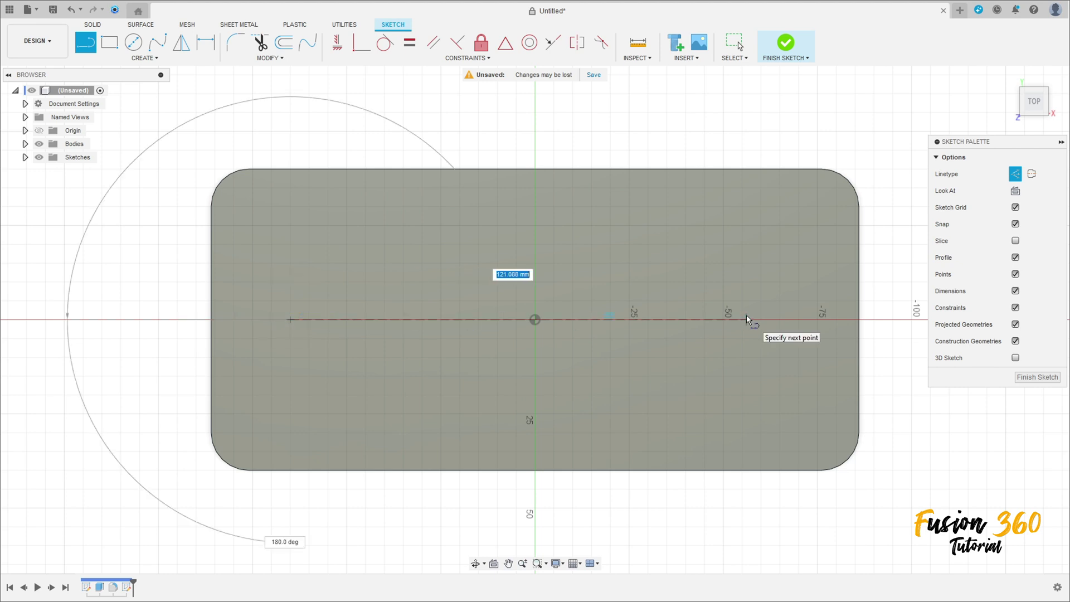
{"action": "type", "text": "120"}
{"action": "key", "text": "Return"}
{"action": "key", "text": "Escape"}
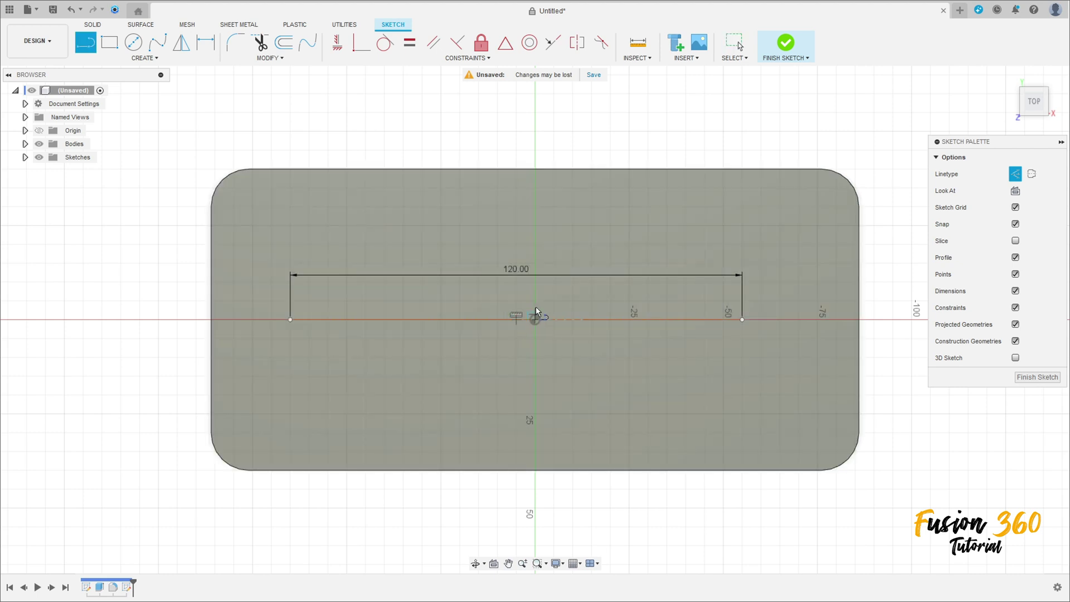
- Draw a 10 mm vertical line up from the origin and move the 120 dimension below
{"action": "left_click", "coordinate": [535, 316]}
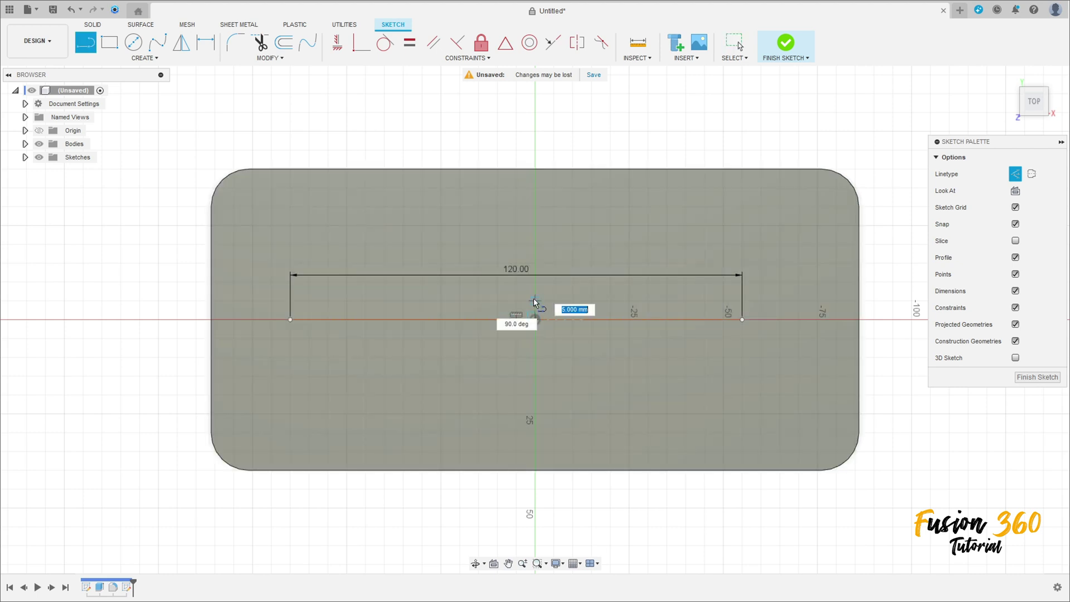
{"action": "type", "text": "10"}
{"action": "key", "text": "Return"}
{"action": "key", "text": "Escape"}
{"action": "left_click_drag", "start_coordinate": [515, 273], "coordinate": [527, 427]}
- Constrain the 120 mm line's midpoint to the origin
{"action": "left_click", "coordinate": [506, 45]}
{"action": "left_click", "coordinate": [456, 321]}
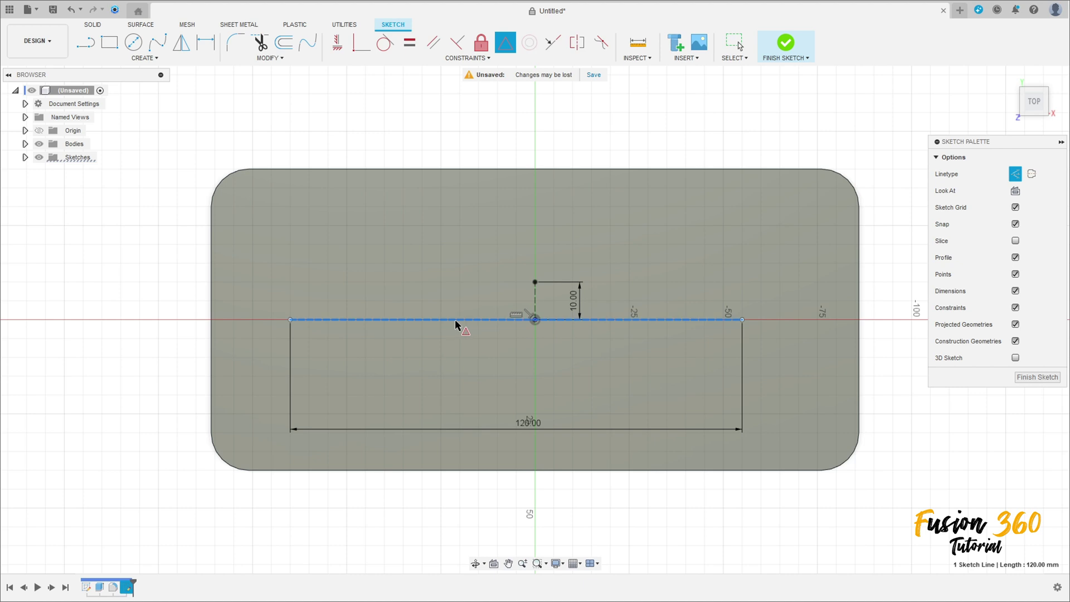
{"action": "left_click", "coordinate": [534, 323]}
{"action": "key", "text": "Escape"}
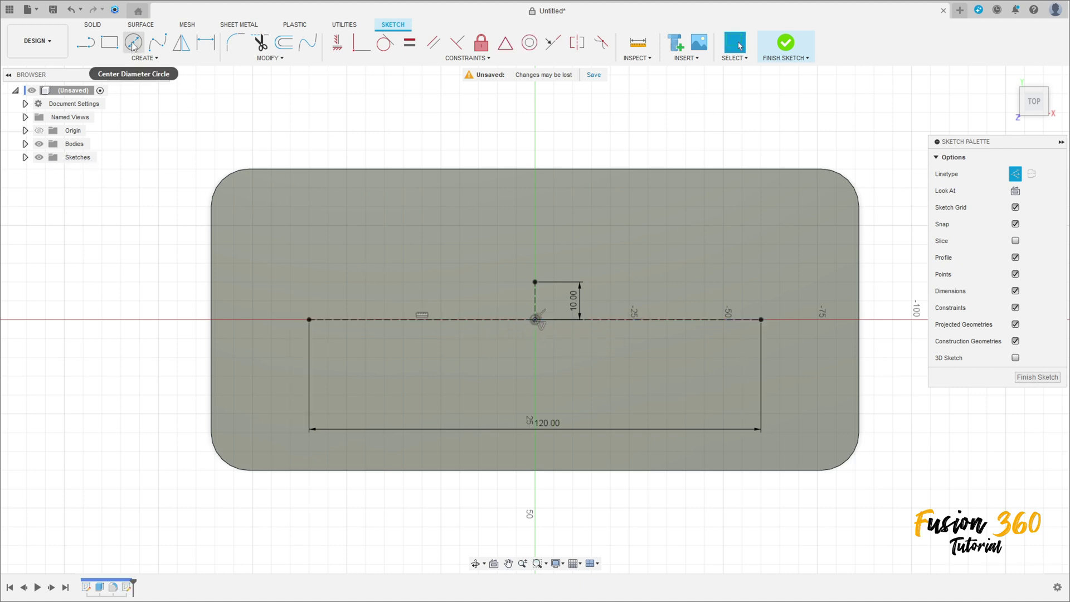
- Place Ø15 mm normal-geometry circles on both ends of the 120 mm construction line
{"action": "left_click", "coordinate": [133, 43]}
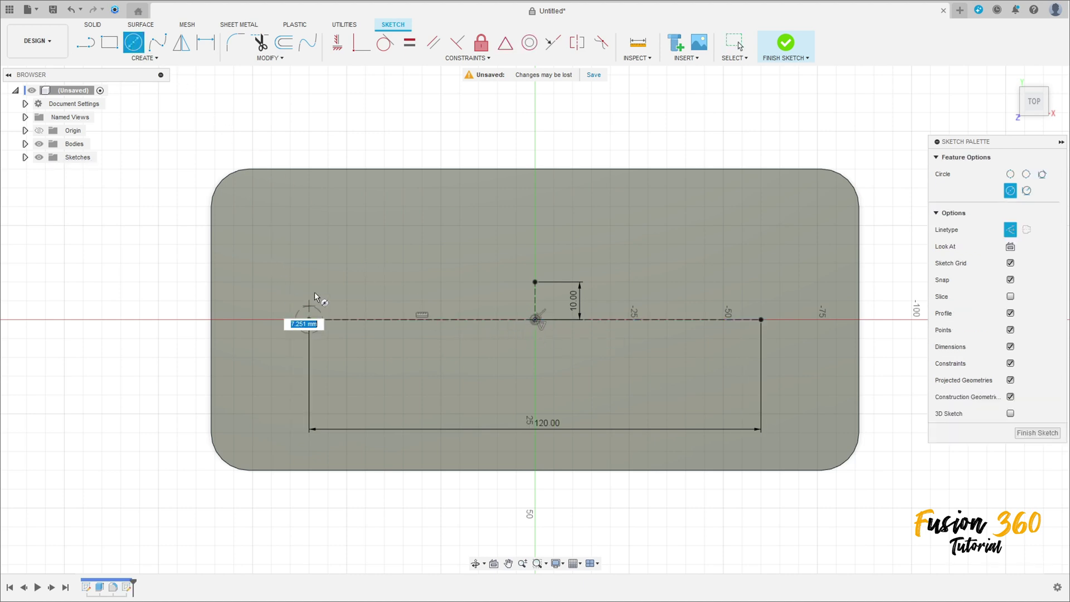
{"action": "left_click", "coordinate": [310, 319]}
{"action": "key", "text": "Tab"}
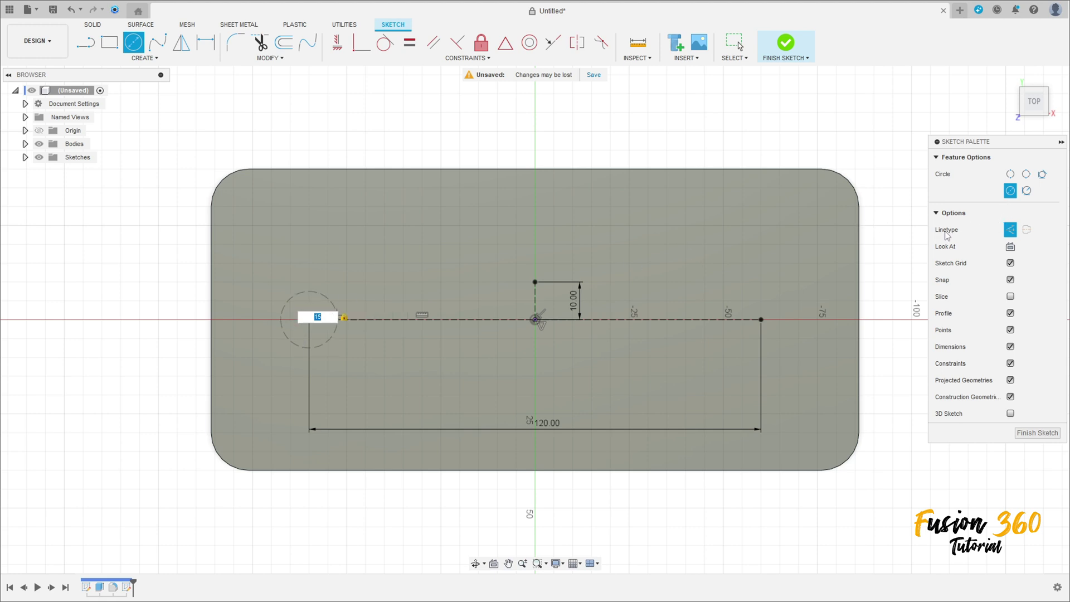
{"action": "left_click", "coordinate": [1011, 231]}
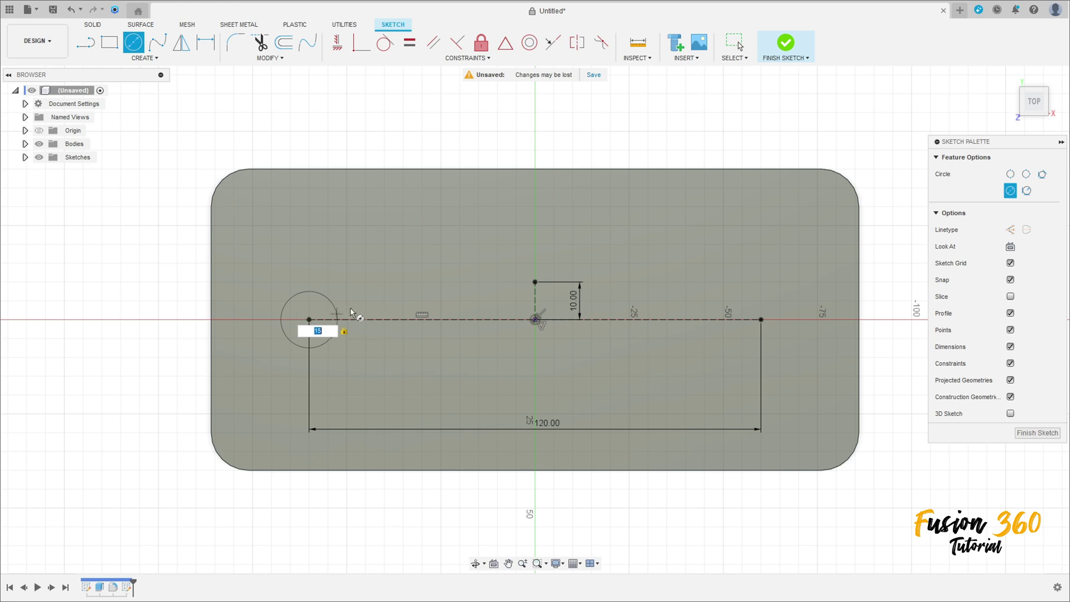
{"action": "left_click", "coordinate": [330, 304]}
{"action": "left_click", "coordinate": [762, 320]}
{"action": "type", "text": "15"}
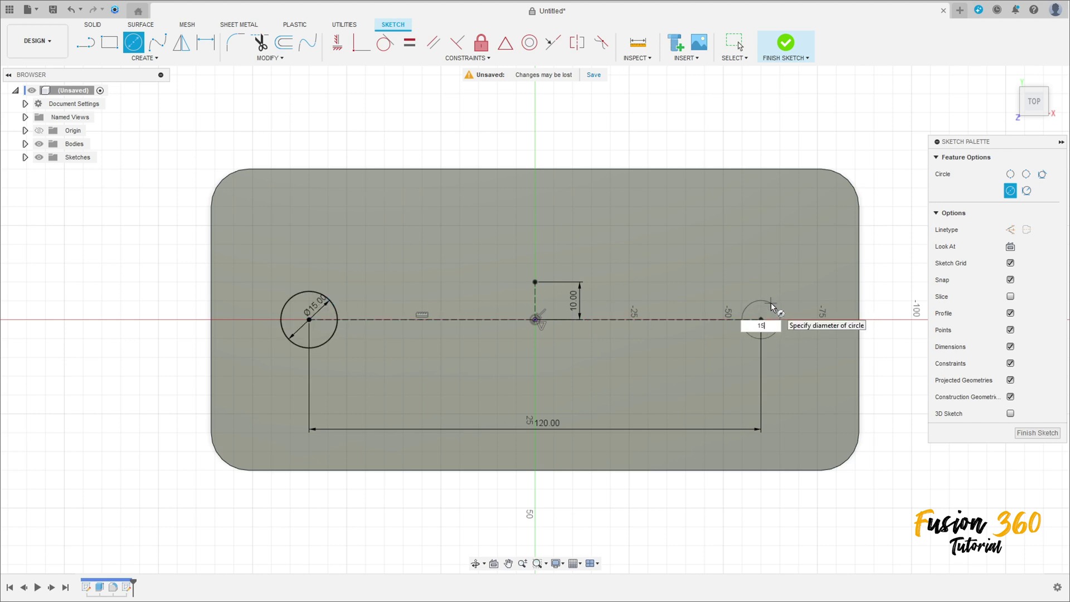
{"action": "left_click", "coordinate": [771, 303]}
{"action": "key", "text": "Escape"}
{"action": "left_click", "coordinate": [137, 59]}
- Sweep a 90° center-point arc around the left bolt hole, starting on the axis left of it
{"action": "mouse_move", "coordinate": [121, 103]}
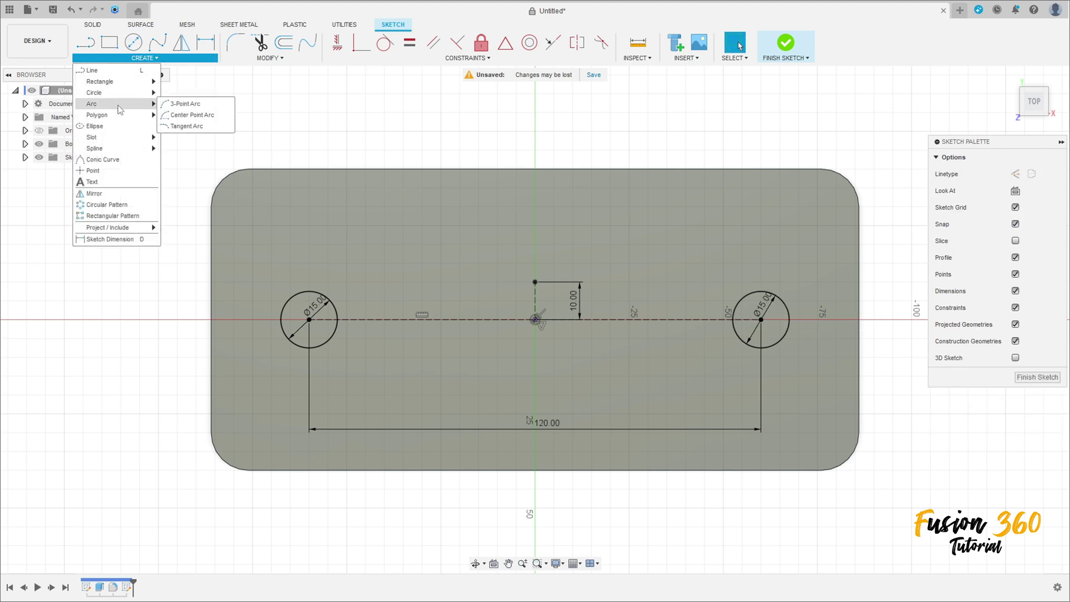
{"action": "left_click", "coordinate": [184, 115]}
{"action": "left_click", "coordinate": [307, 320]}
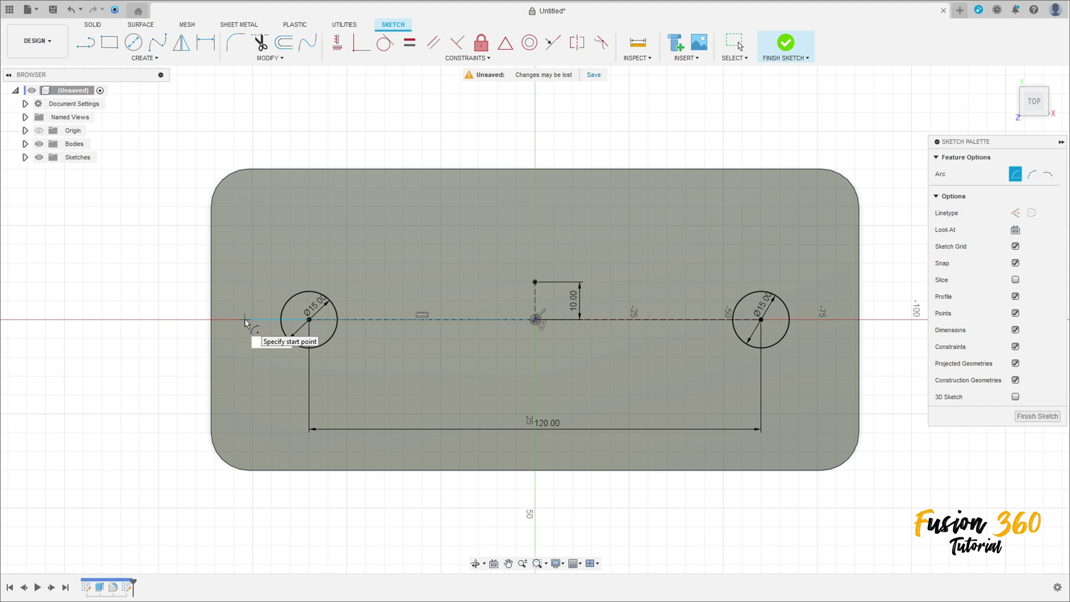
{"action": "left_click", "coordinate": [245, 318]}
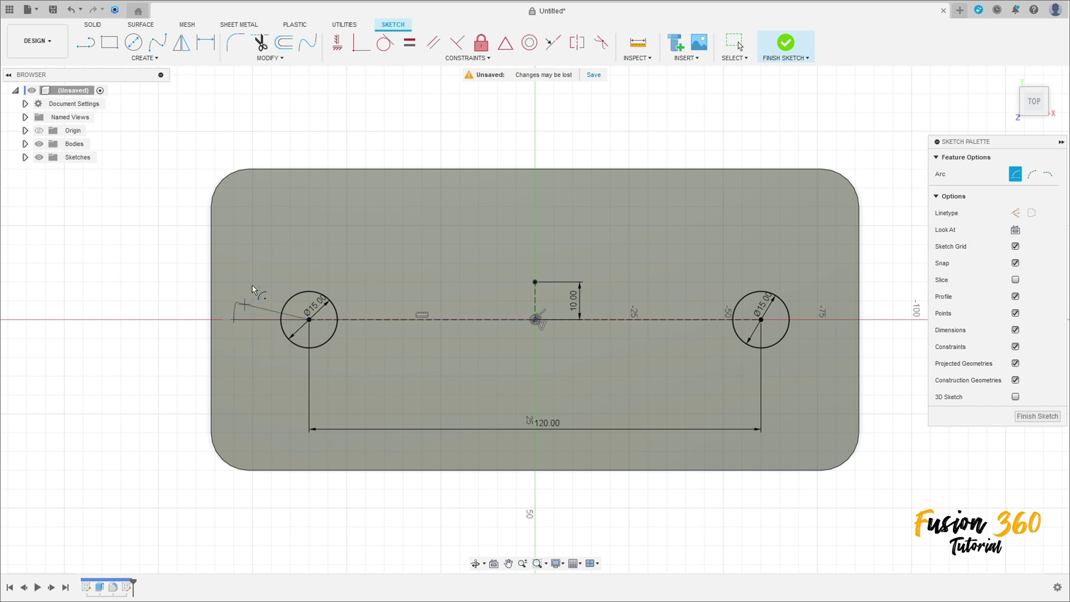
{"action": "type", "text": "90"}
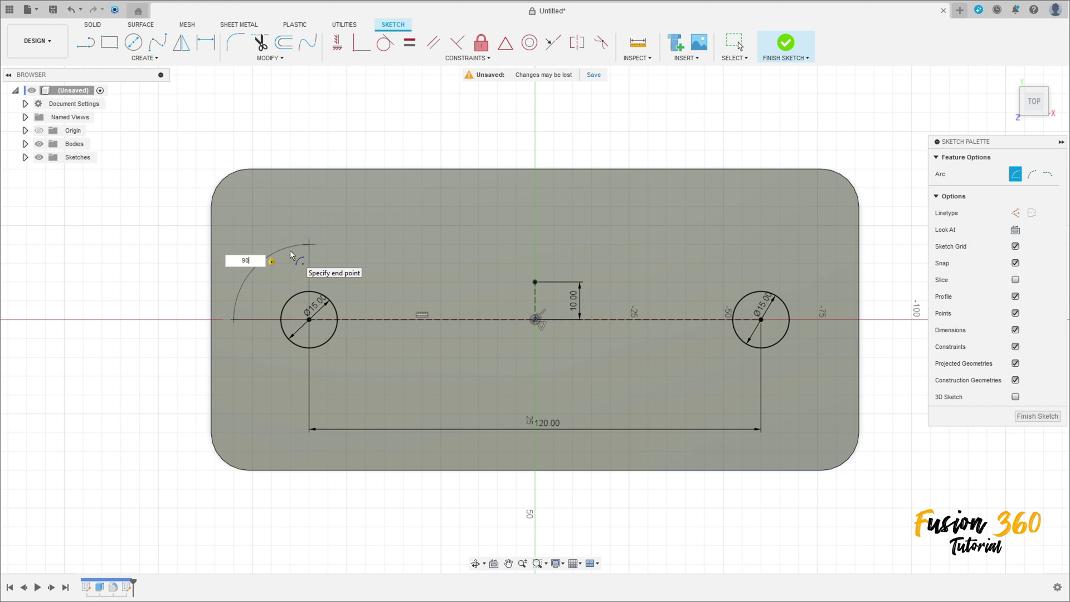
{"action": "key", "text": "Return"}
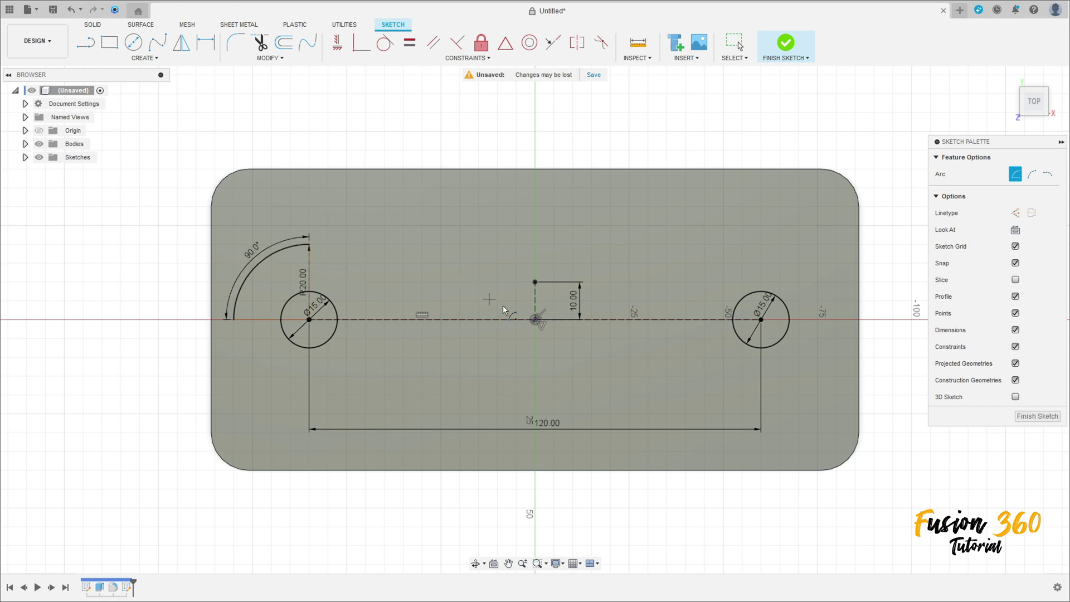
- Draw an R54 arc centred on the origin from the plate's top edge to above the small arc
{"action": "left_click", "coordinate": [535, 319]}
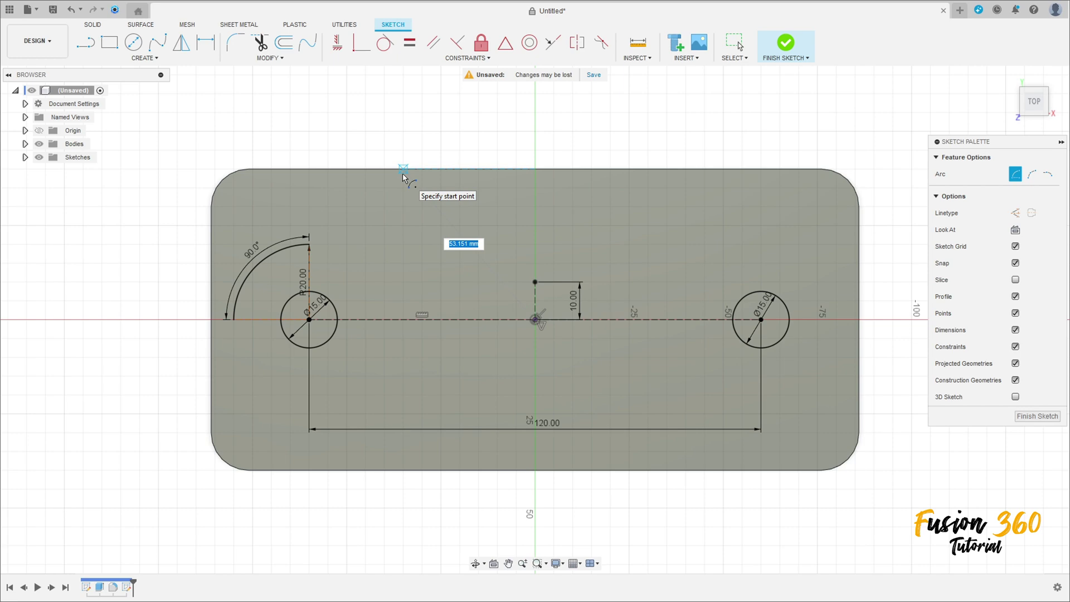
{"action": "type", "text": "54"}
{"action": "key", "text": "Tab"}
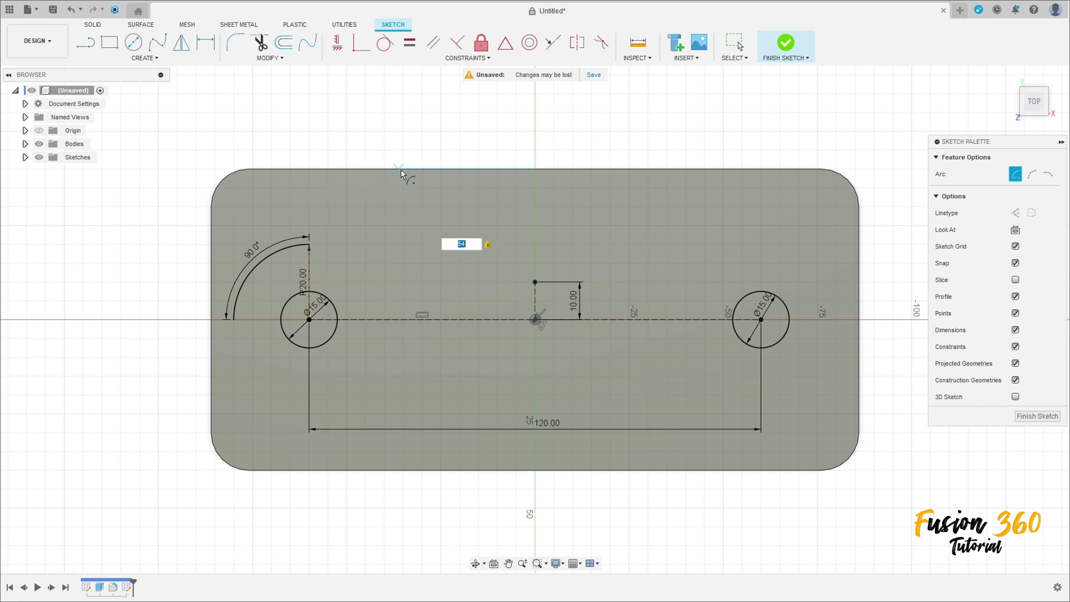
{"action": "scroll", "coordinate": [400, 174], "scroll_direction": "up", "scroll_amount": 2}
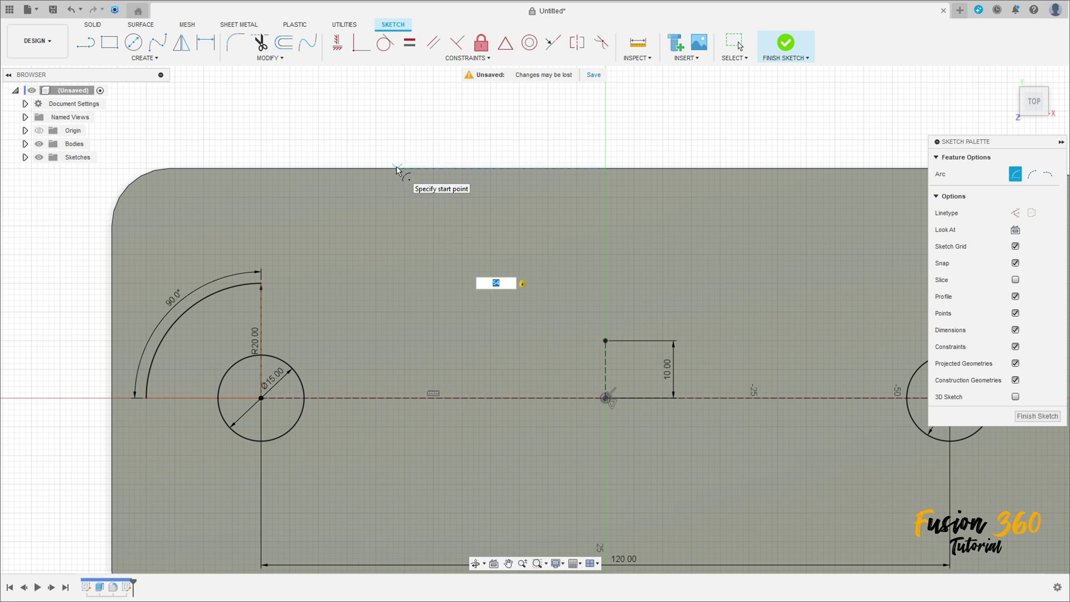
{"action": "left_click", "coordinate": [397, 168]}
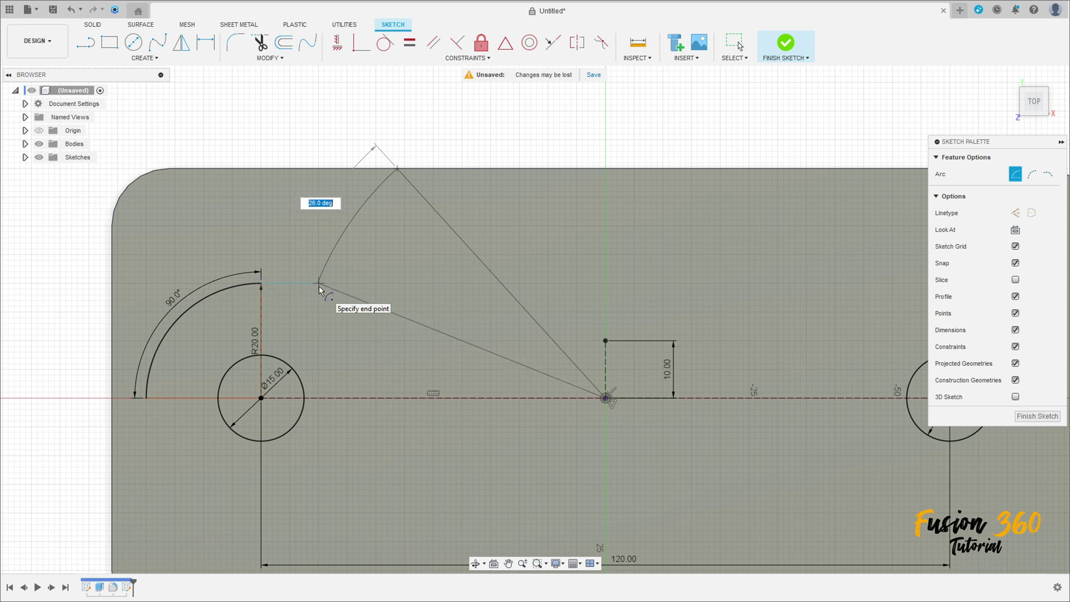
{"action": "left_click", "coordinate": [319, 286]}
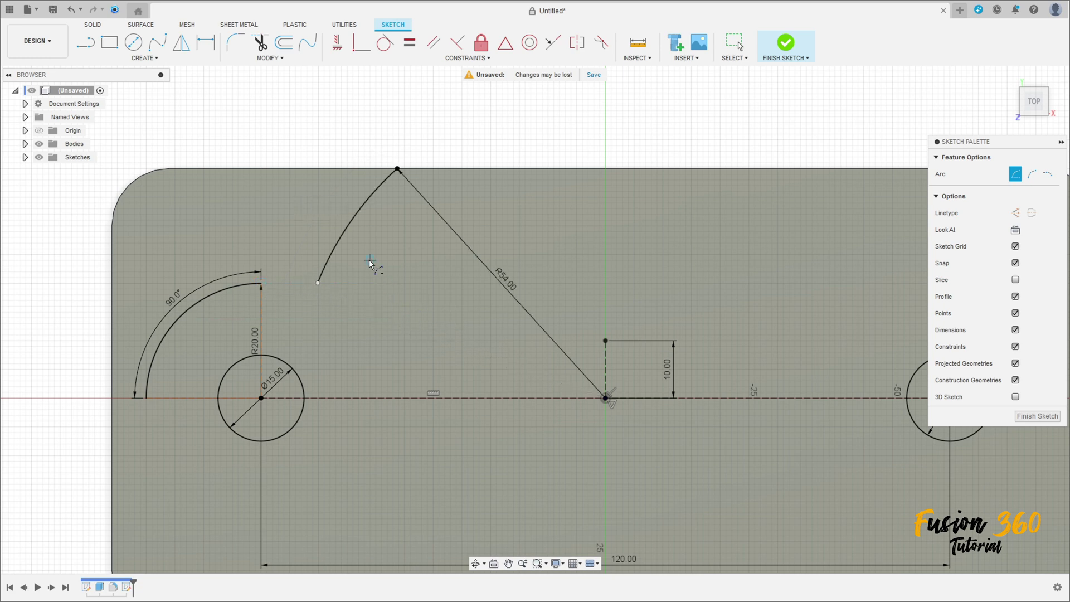
{"action": "key", "text": "Escape"}
{"action": "left_click", "coordinate": [85, 42]}
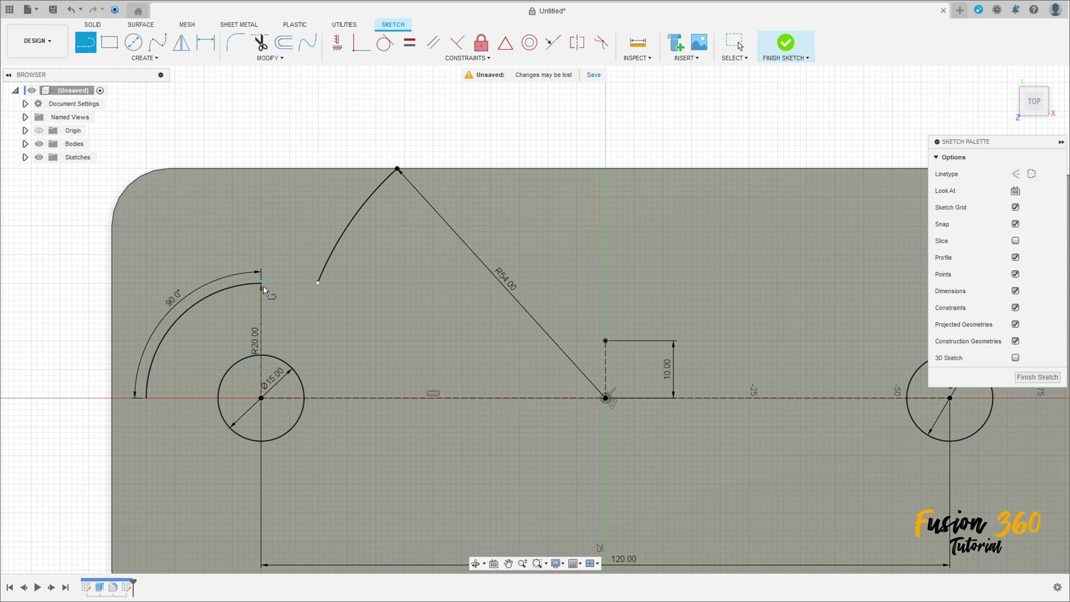
- Draw a short line from the R20 arc's top end to the R54 arc's lower end
{"action": "left_click", "coordinate": [260, 285]}
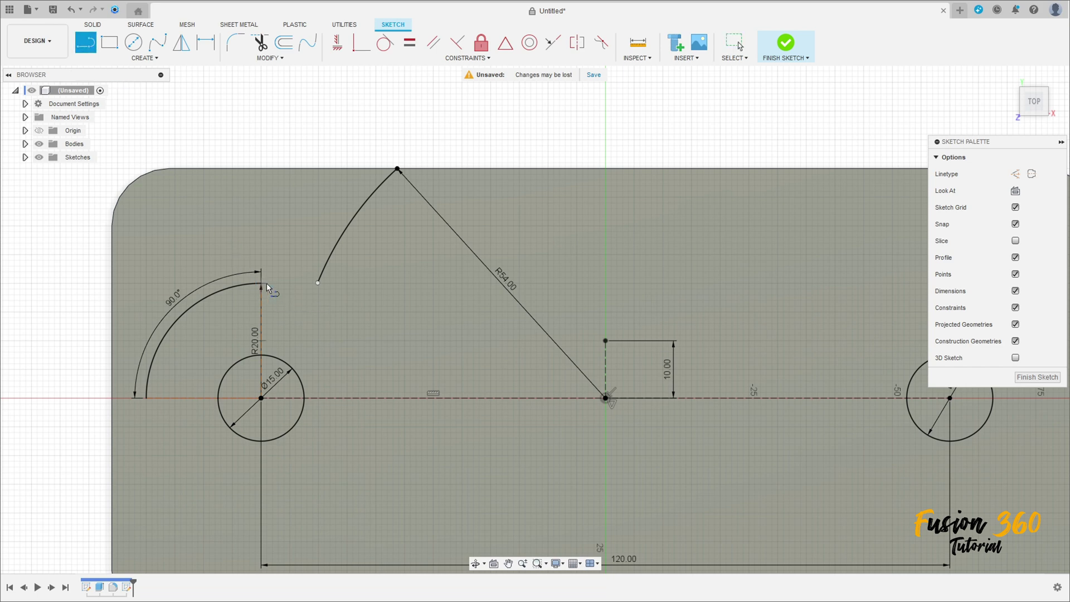
{"action": "left_click", "coordinate": [318, 283]}
{"action": "key", "text": "Escape"}
{"action": "scroll", "coordinate": [323, 132], "scroll_direction": "up", "scroll_amount": 2}
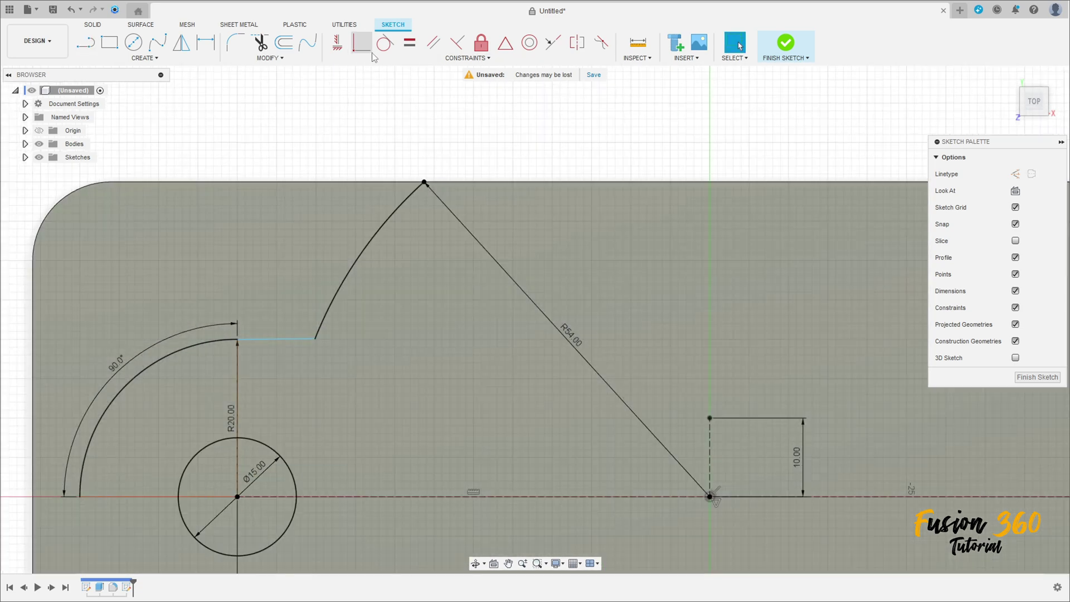
- Make the line tangent and horizontal, and move the R54 and R20 dimensions outside the plate
{"action": "left_click", "coordinate": [386, 42]}
{"action": "left_click", "coordinate": [252, 338]}
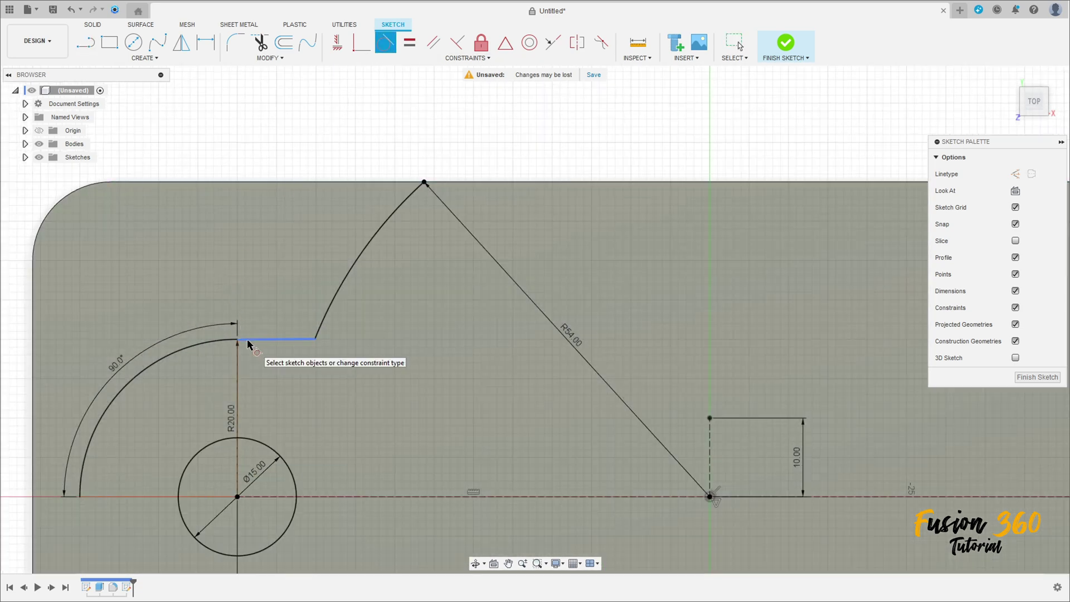
{"action": "left_click", "coordinate": [195, 349]}
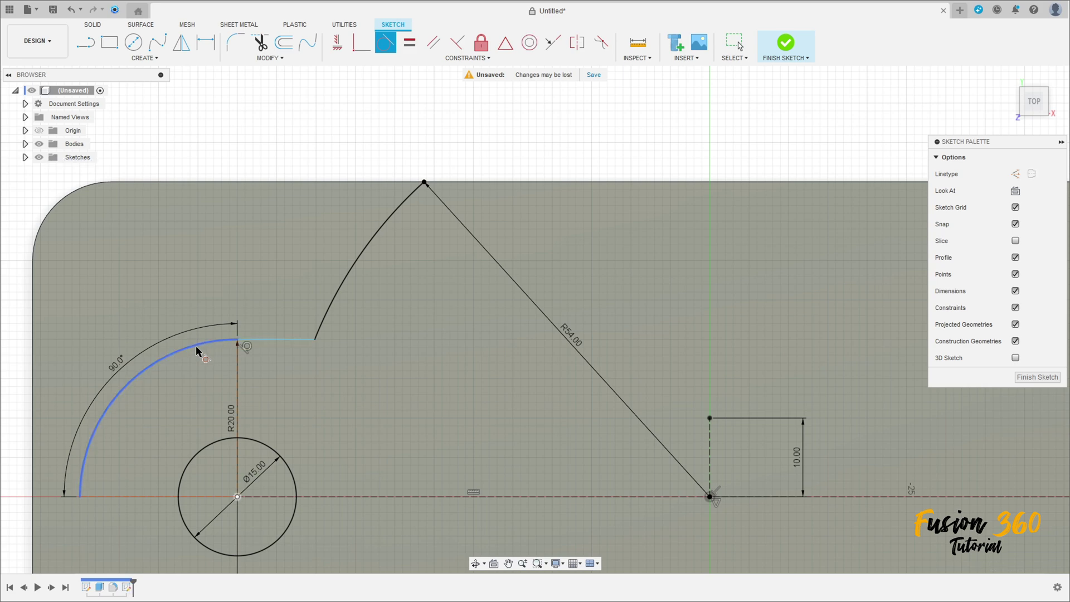
{"action": "left_click", "coordinate": [338, 44]}
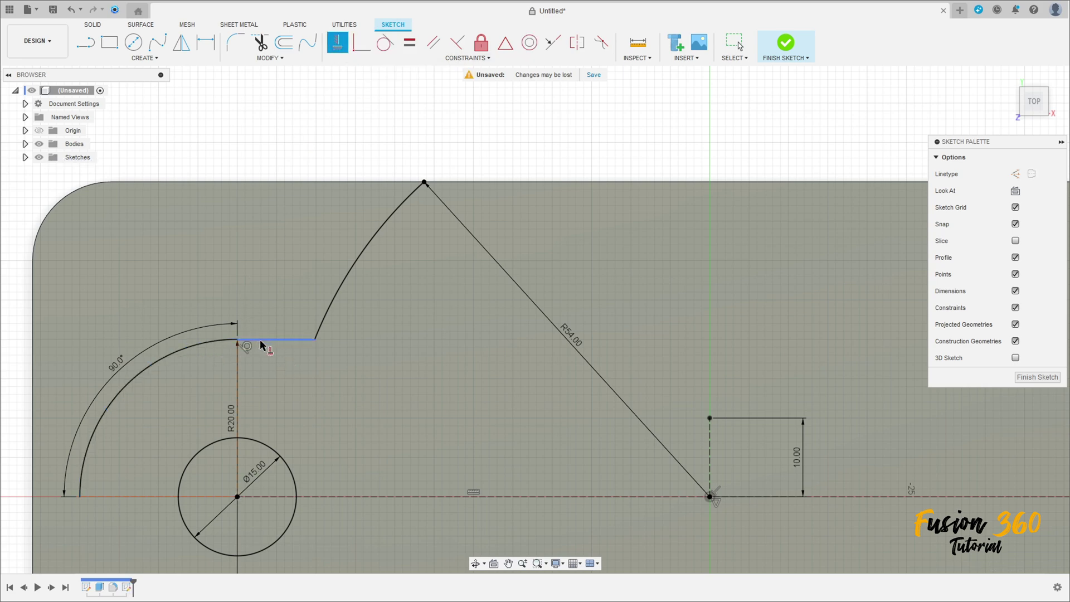
{"action": "scroll", "coordinate": [337, 394], "scroll_direction": "down", "scroll_amount": 2}
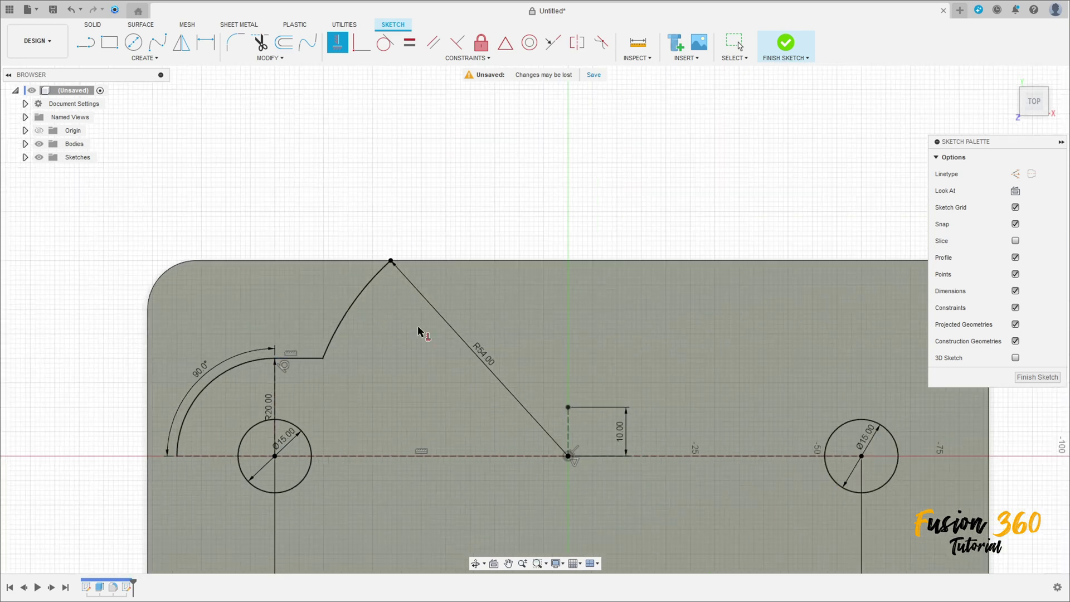
{"action": "key", "text": "Escape"}
{"action": "left_click_drag", "start_coordinate": [486, 362], "coordinate": [248, 193]}
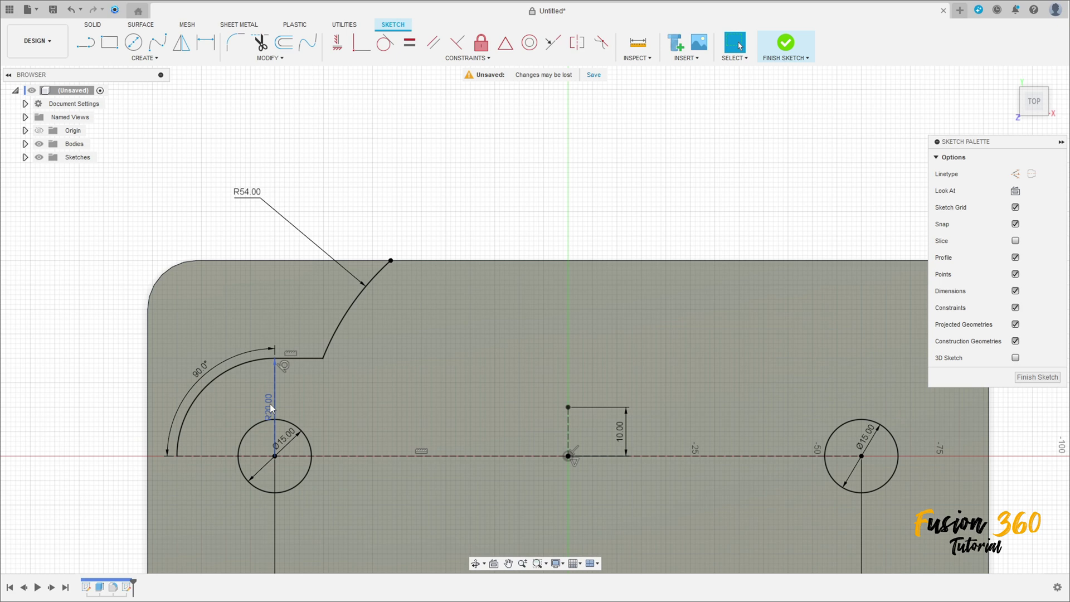
{"action": "left_click_drag", "start_coordinate": [271, 406], "coordinate": [68, 339]}
{"action": "scroll", "coordinate": [247, 321], "scroll_direction": "down", "scroll_amount": 2}
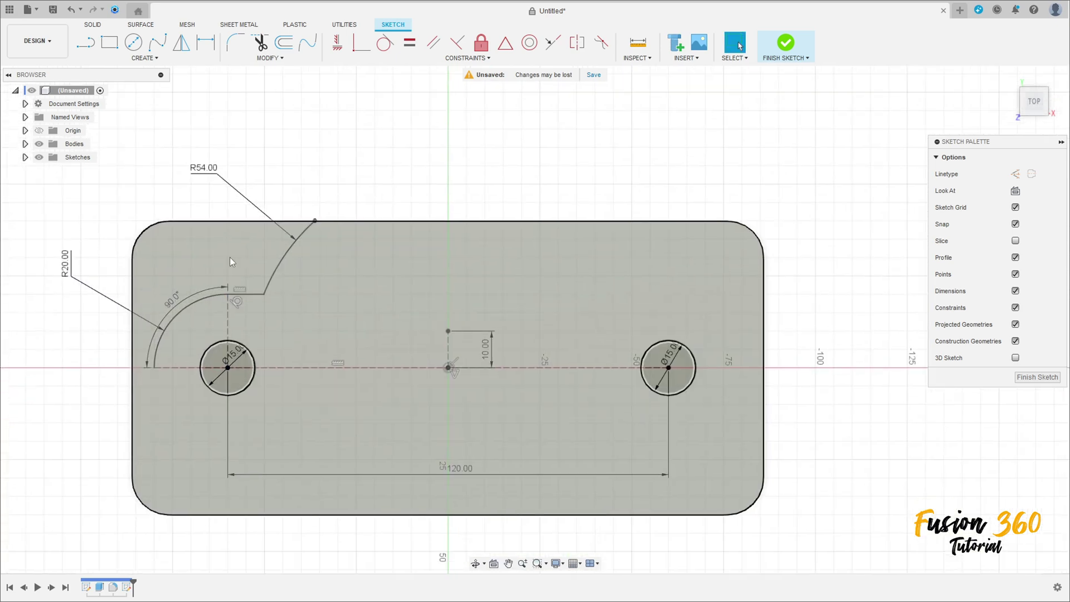
- Mirror the R20 arc, connecting line and R54 arc to the right about the vertical 10 mm line
{"action": "left_click", "coordinate": [182, 44]}
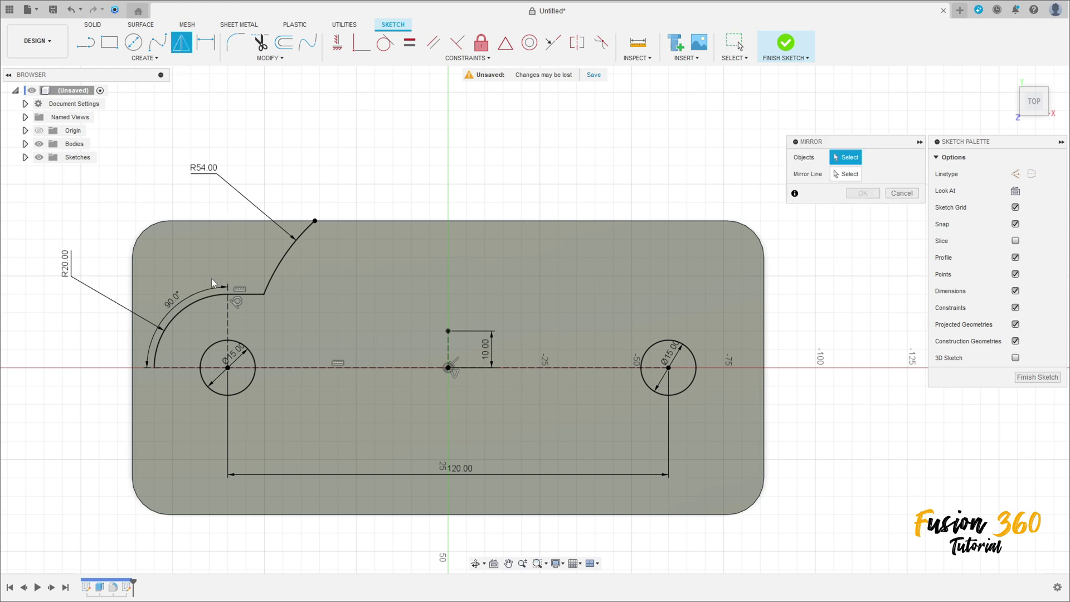
{"action": "left_click", "coordinate": [183, 311]}
{"action": "left_click", "coordinate": [246, 295]}
{"action": "left_click", "coordinate": [278, 270]}
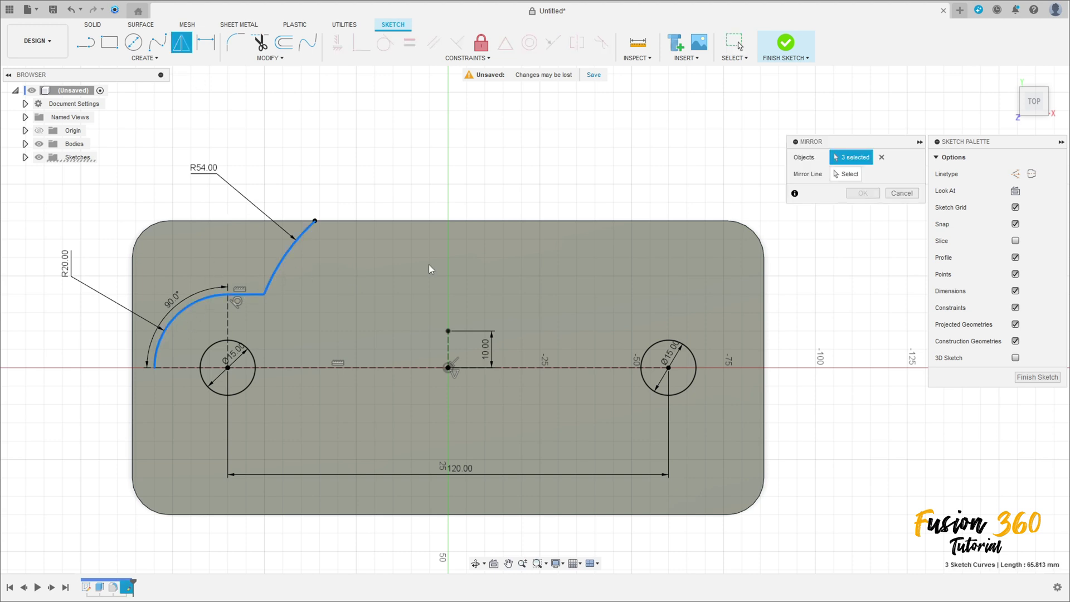
{"action": "left_click", "coordinate": [846, 174]}
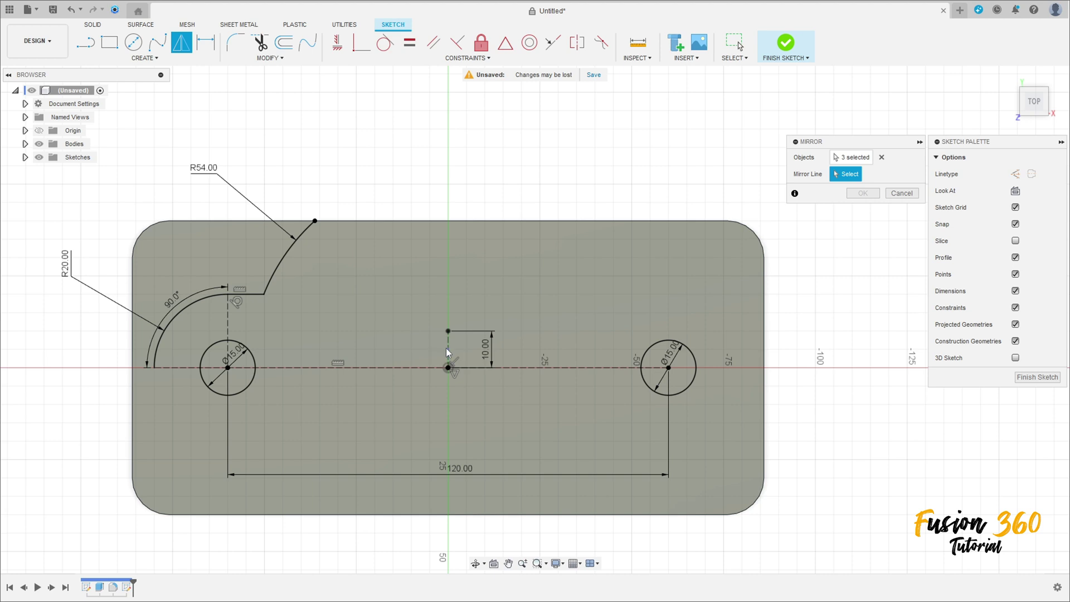
{"action": "left_click", "coordinate": [448, 348]}
{"action": "left_click", "coordinate": [862, 193]}
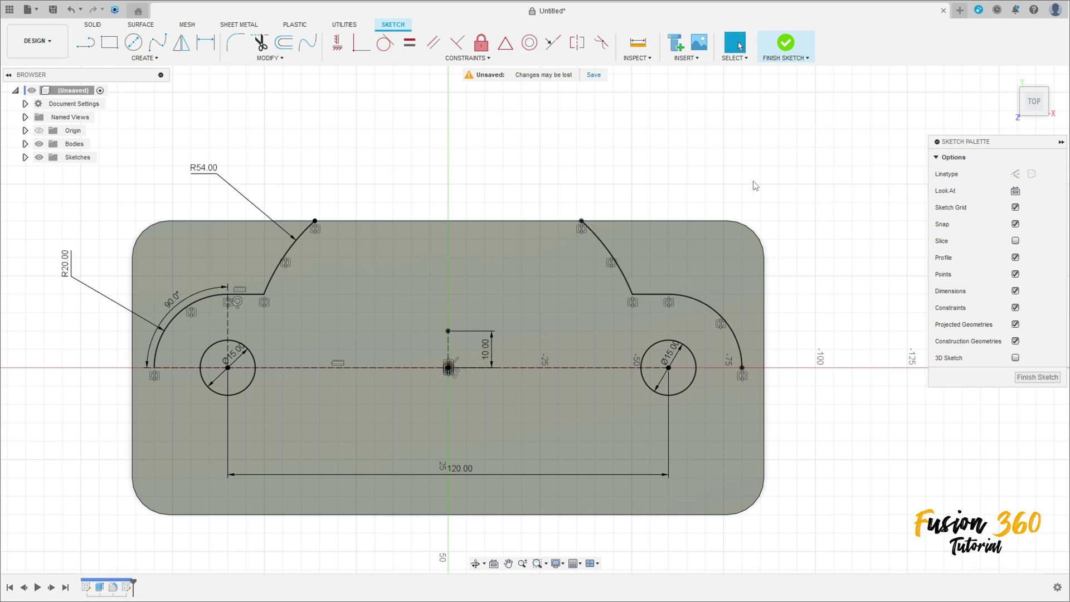
- Mirror all six arcs and lines below the horizontal centre line
{"action": "left_click", "coordinate": [180, 47]}
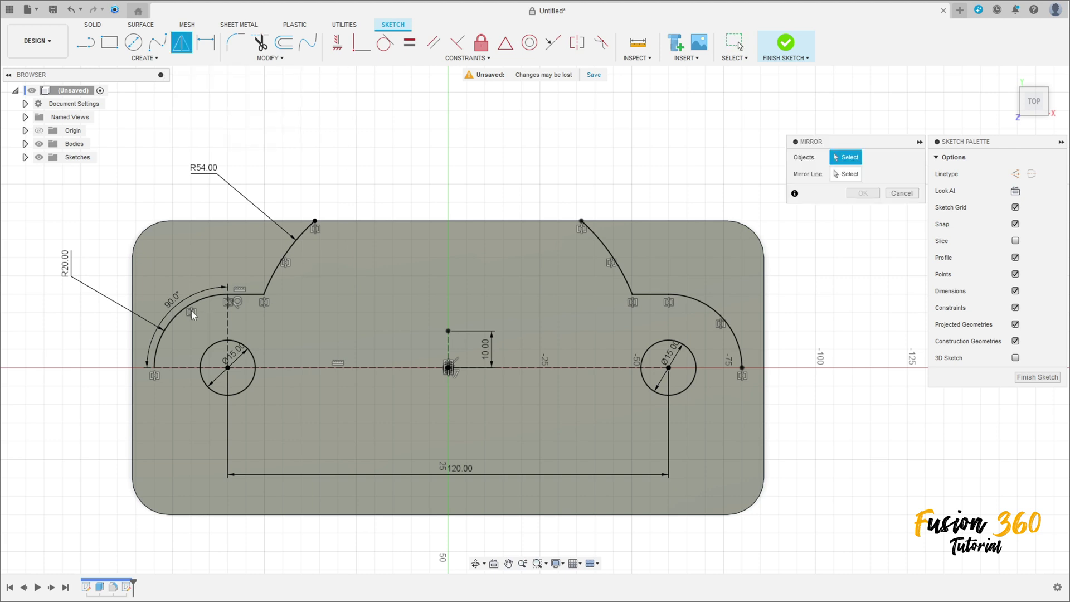
{"action": "left_click", "coordinate": [192, 315]}
{"action": "left_click", "coordinate": [285, 269]}
{"action": "left_click", "coordinate": [610, 257]}
{"action": "left_click", "coordinate": [658, 301]}
{"action": "left_click", "coordinate": [705, 305]}
{"action": "left_click", "coordinate": [846, 176]}
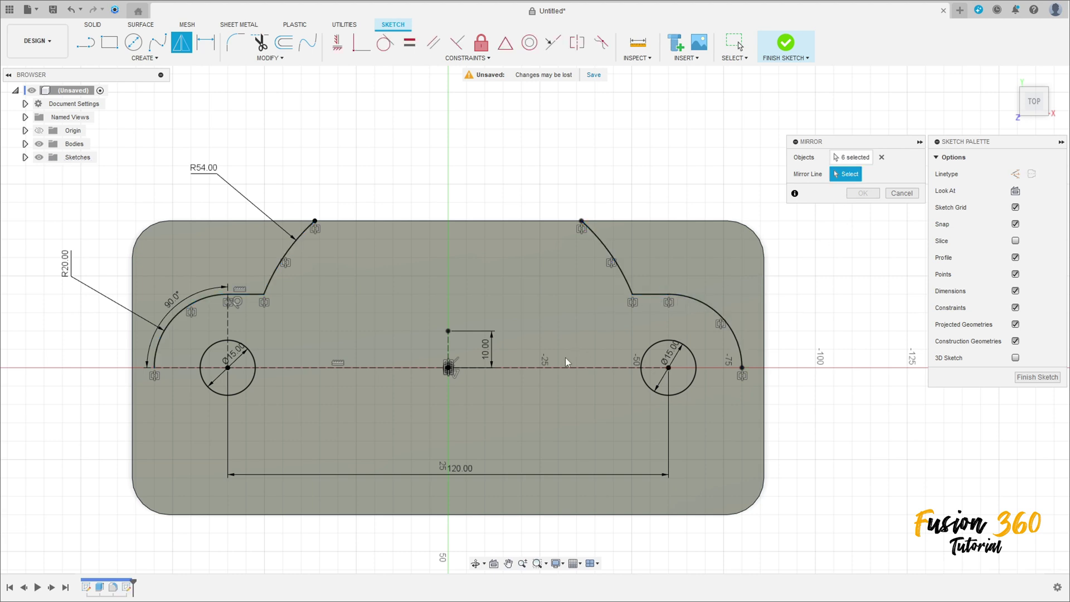
{"action": "left_click", "coordinate": [546, 368]}
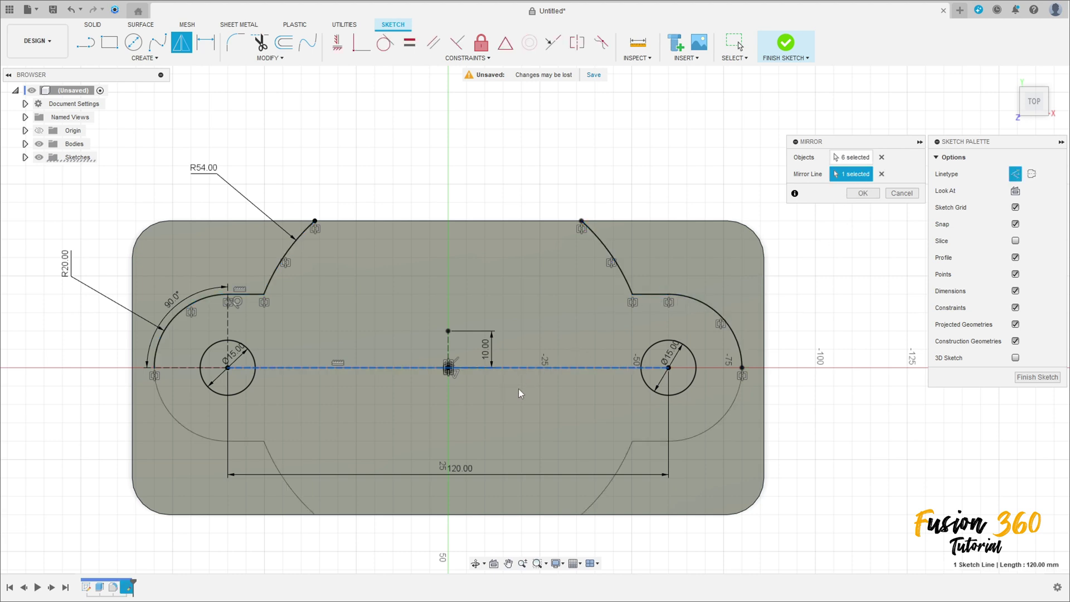
{"action": "left_click", "coordinate": [865, 194]}
{"action": "middle_click_drag", "start_coordinate": [748, 184], "coordinate": [656, 180], "text": "shift"}
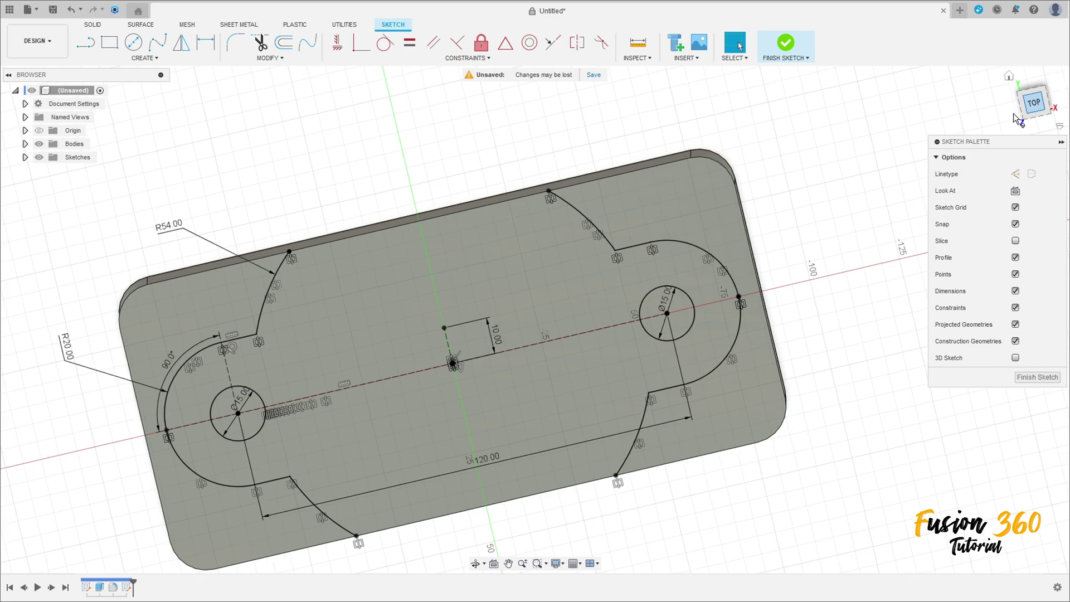
- In top view, draw a short horizontal line ending on the vertical centre axis
{"action": "left_click", "coordinate": [1030, 111]}
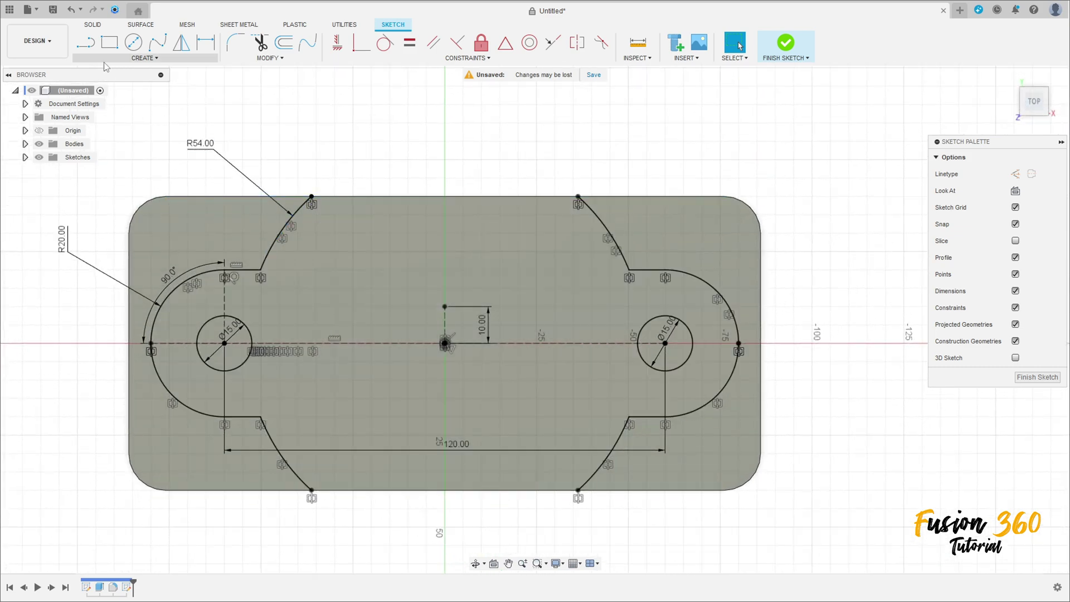
{"action": "left_click", "coordinate": [86, 48]}
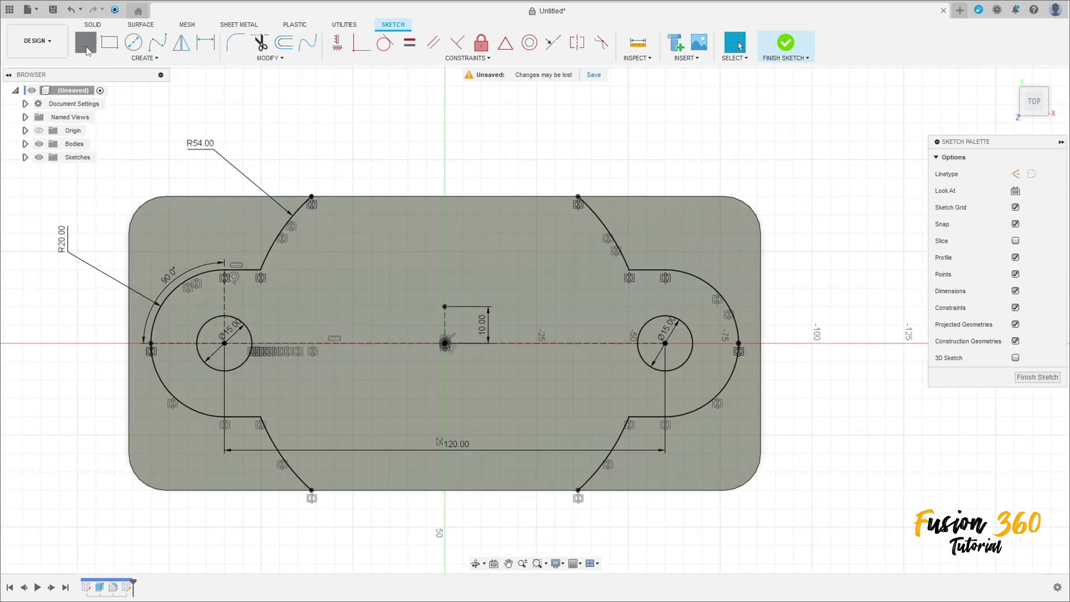
{"action": "left_click", "coordinate": [316, 234]}
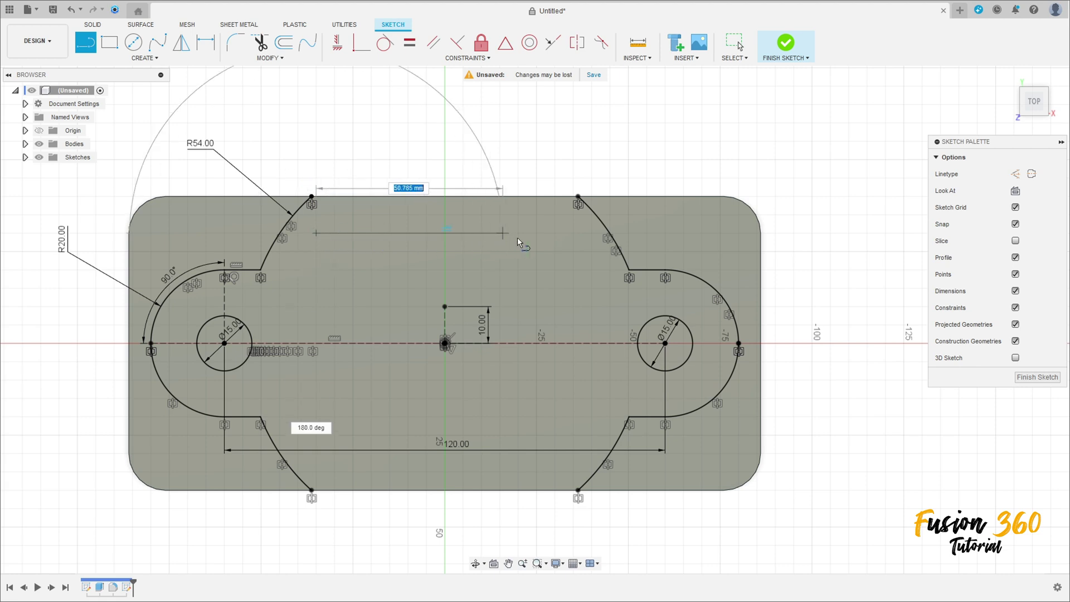
{"action": "left_click", "coordinate": [446, 234]}
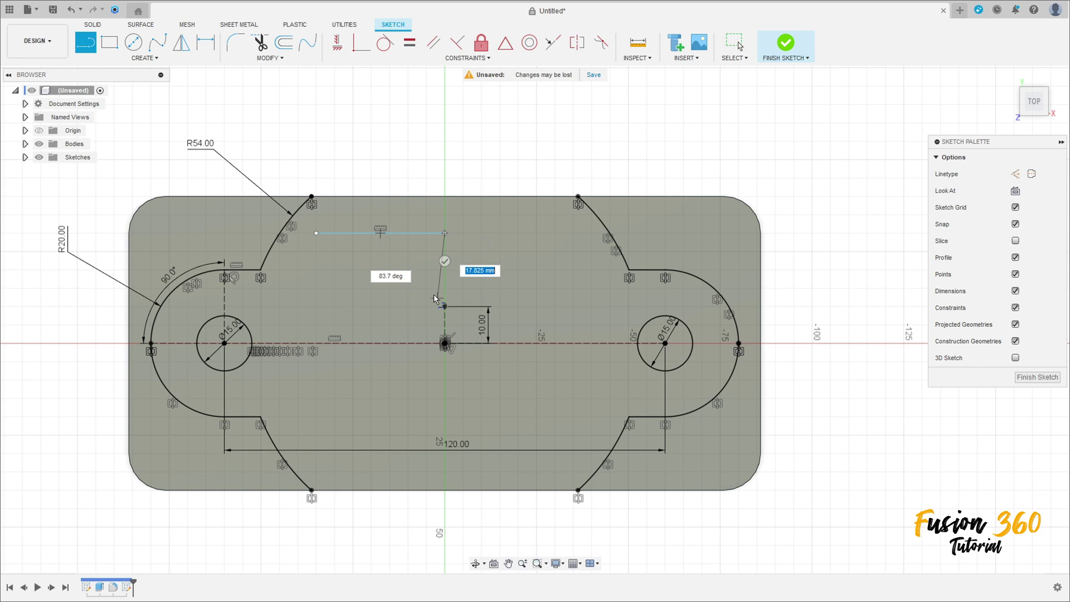
{"action": "key", "text": "Escape"}
- Dimension the short line 10 mm below the plate's top edge
{"action": "left_click", "coordinate": [203, 46]}
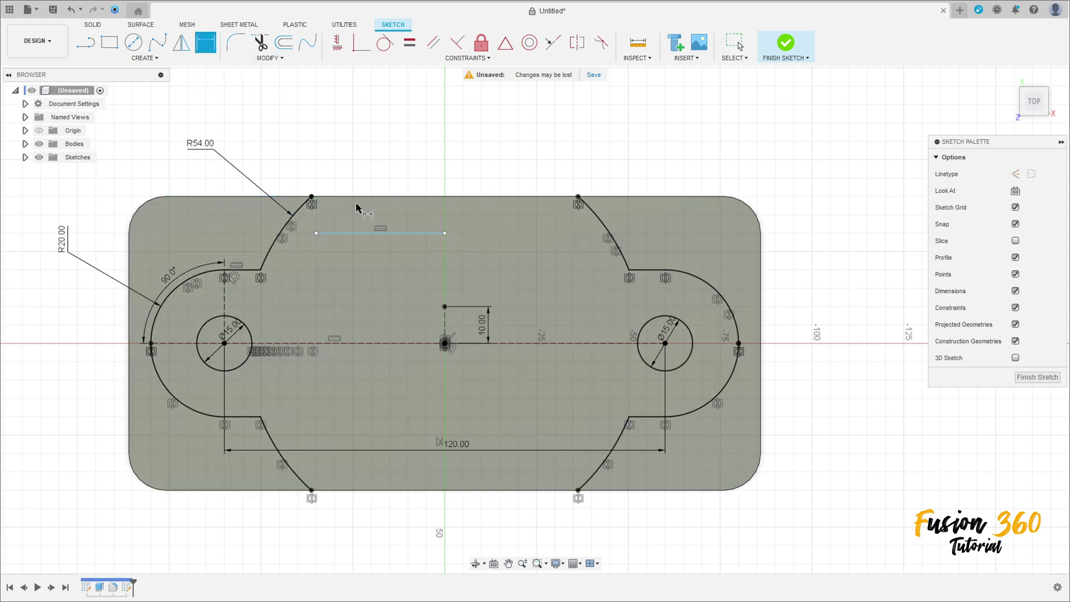
{"action": "left_click", "coordinate": [391, 233]}
{"action": "left_click", "coordinate": [401, 196]}
{"action": "left_click", "coordinate": [420, 154]}
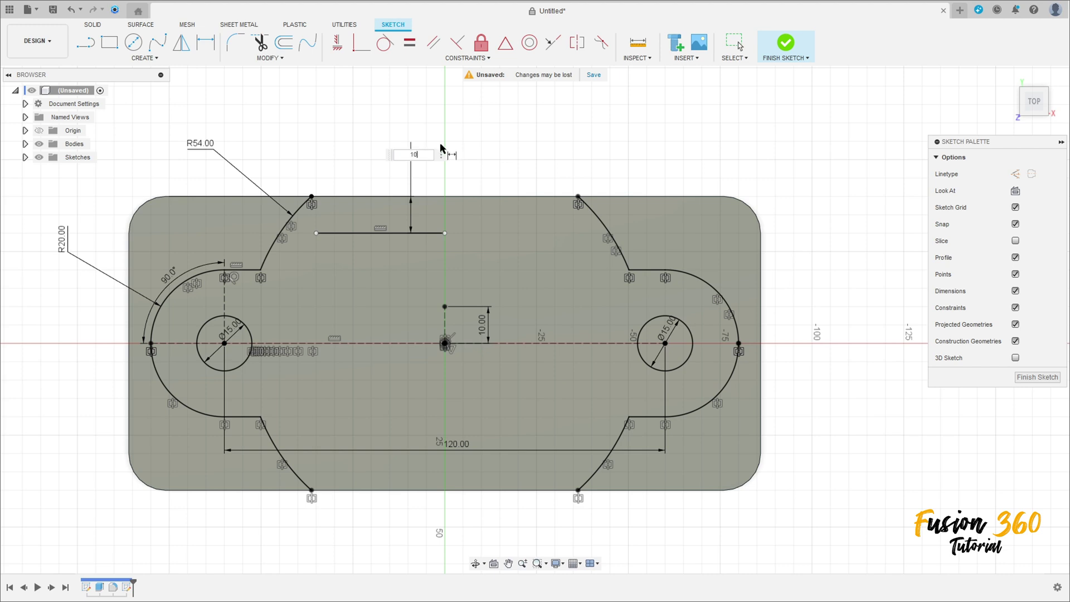
{"action": "key", "text": "Return"}
{"action": "left_click", "coordinate": [143, 58]}
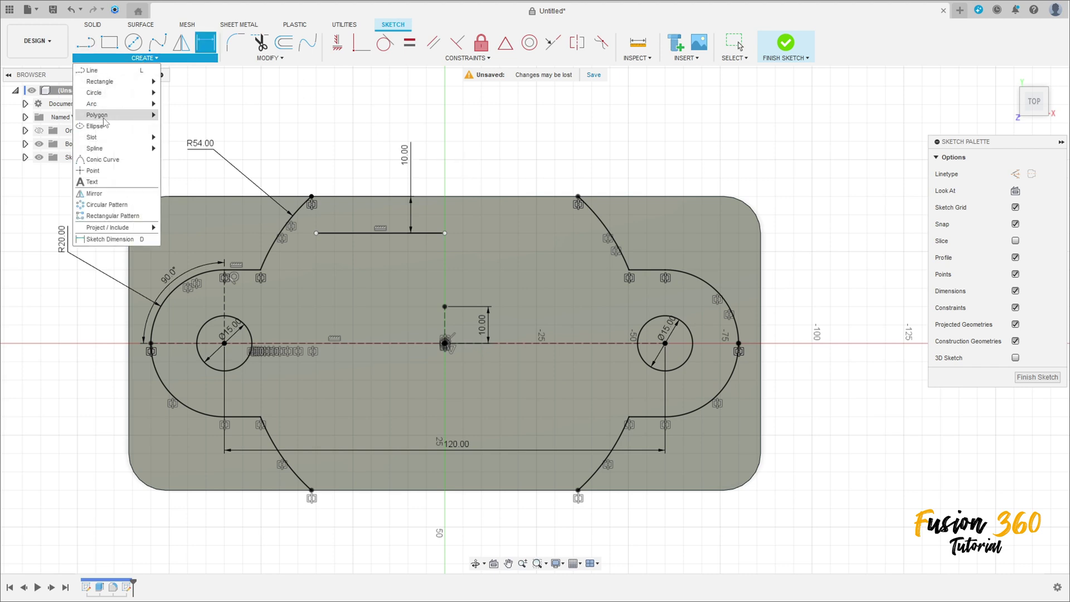
- Draw an R45 center-point arc at the origin from the short line's left end down the left side
{"action": "mouse_move", "coordinate": [129, 104]}
{"action": "left_click", "coordinate": [215, 104]}
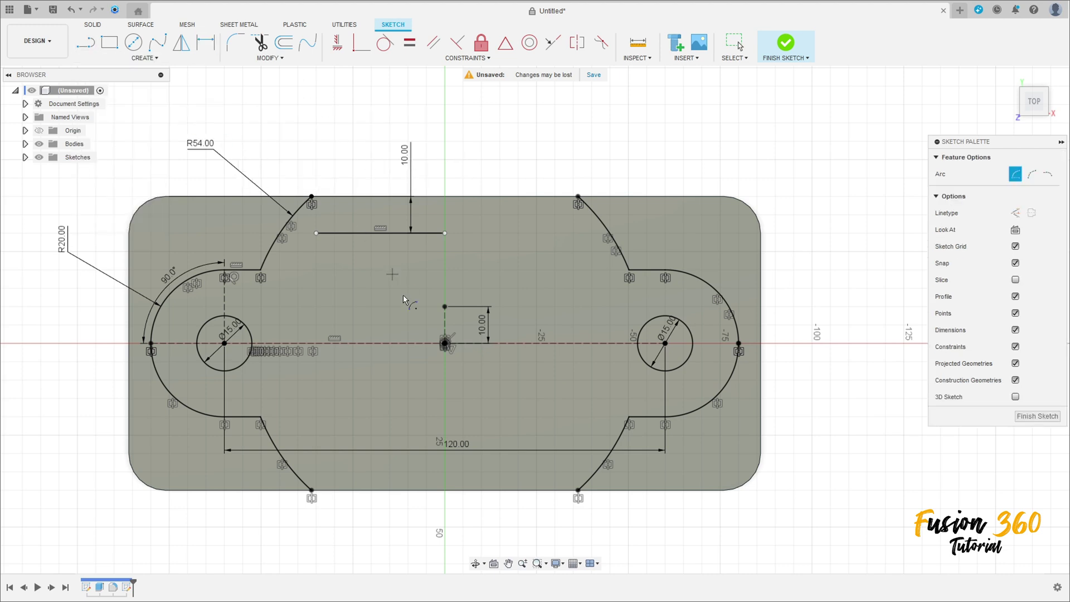
{"action": "left_click", "coordinate": [445, 343]}
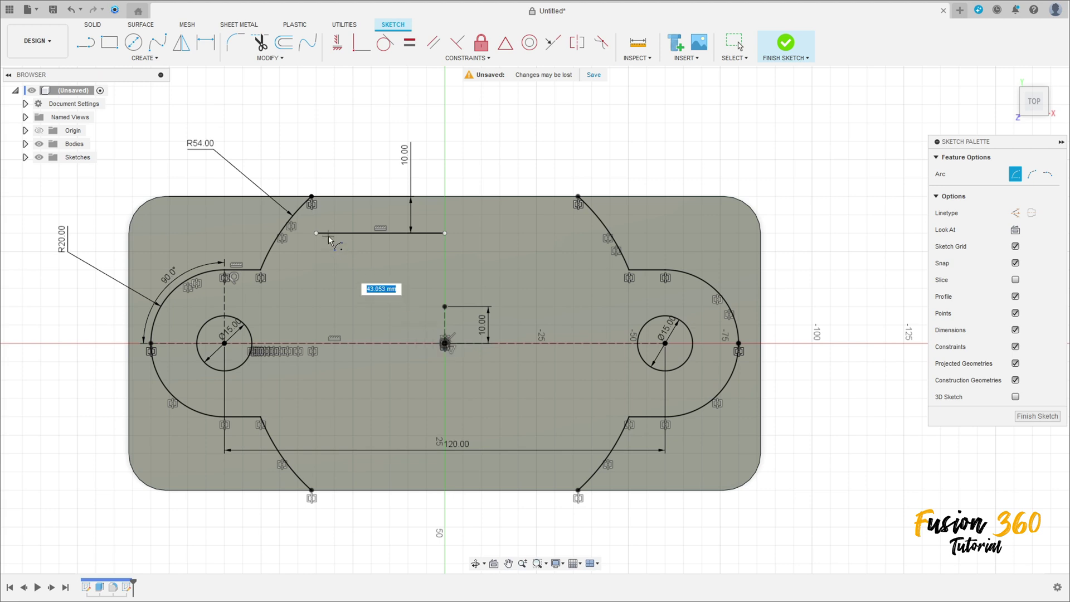
{"action": "type", "text": "45"}
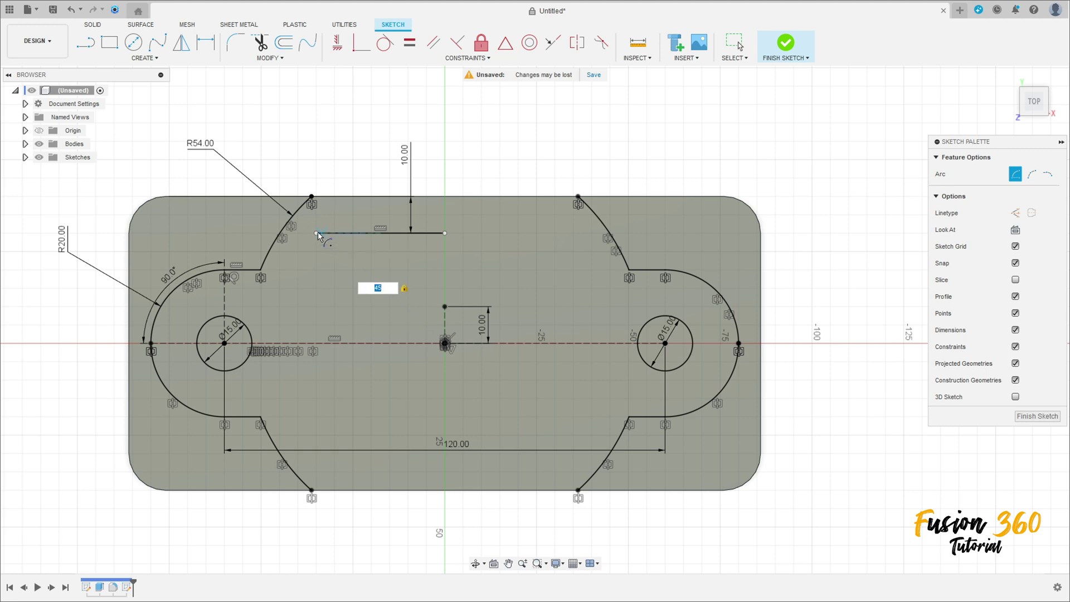
{"action": "left_click", "coordinate": [316, 236]}
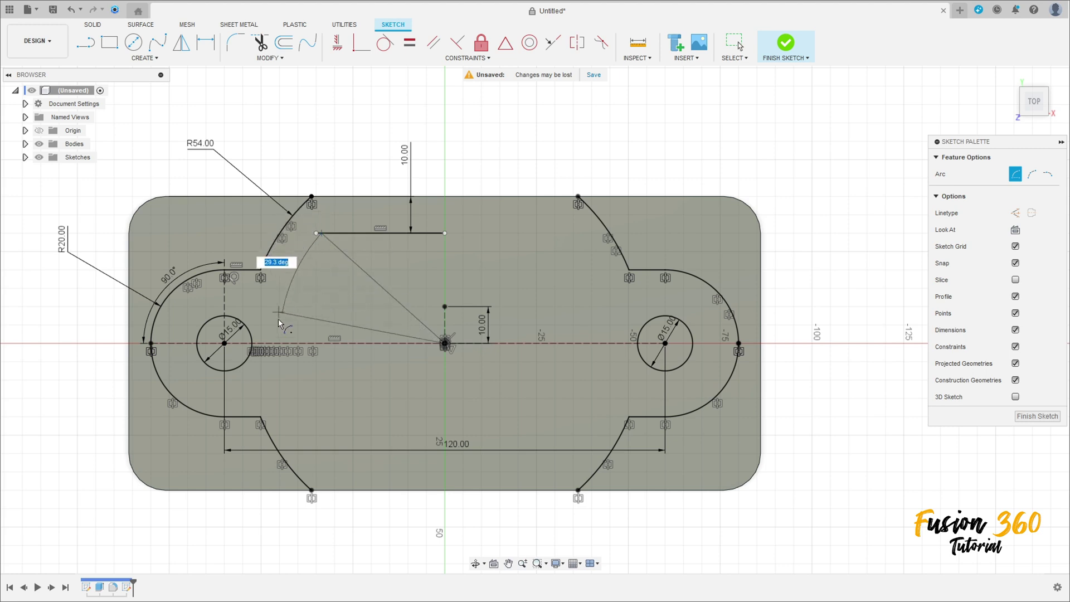
{"action": "left_click", "coordinate": [337, 447]}
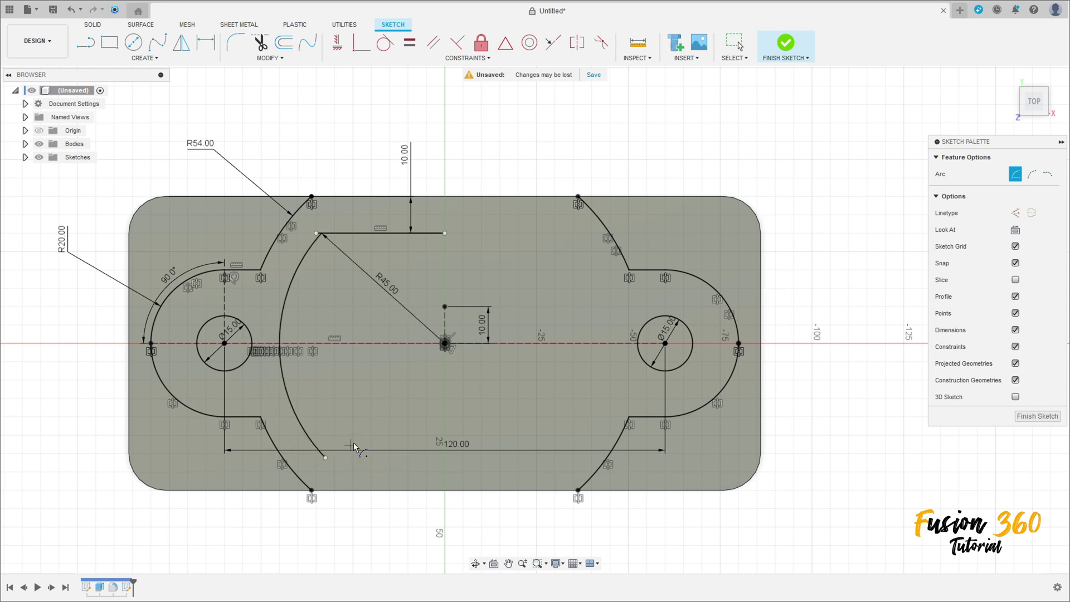
{"action": "scroll", "coordinate": [321, 287], "scroll_direction": "up", "scroll_amount": 4}
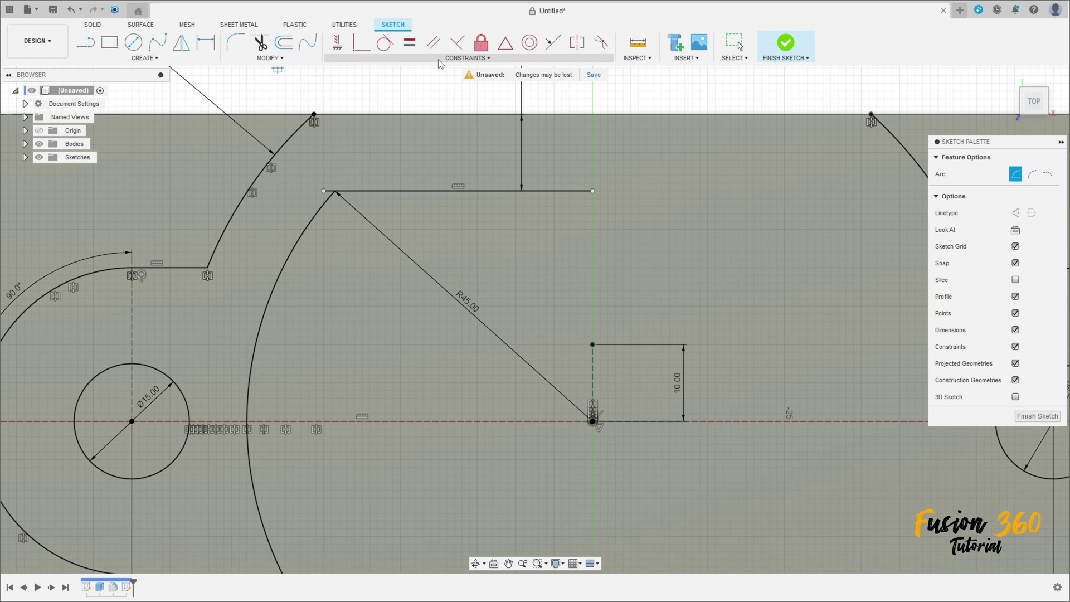
- Join the short line's left end to the arc's top and align its right end vertically over the origin
{"action": "left_click", "coordinate": [362, 43]}
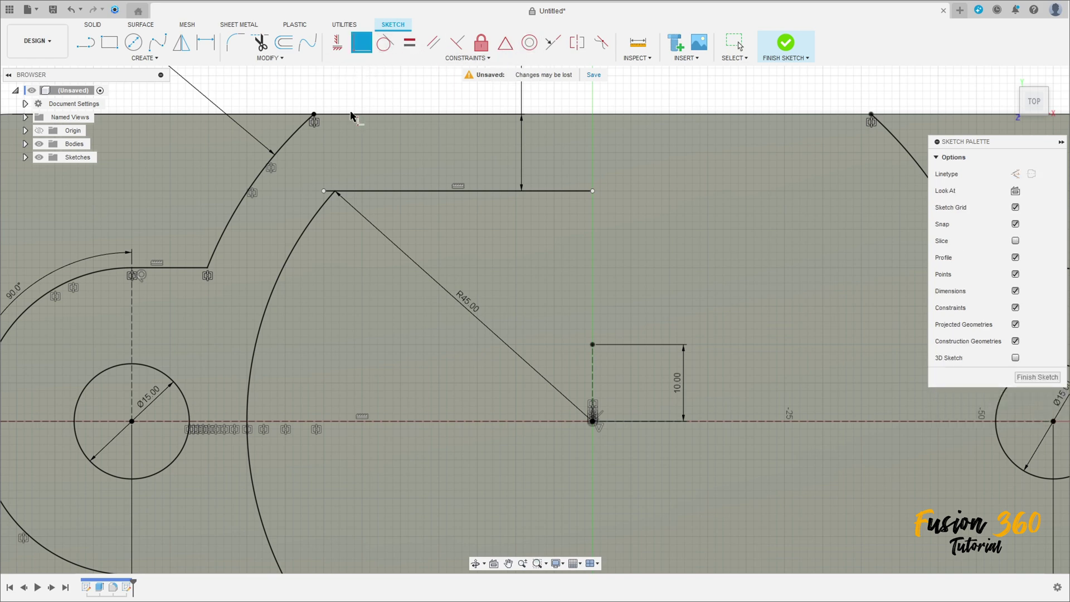
{"action": "left_click", "coordinate": [334, 194]}
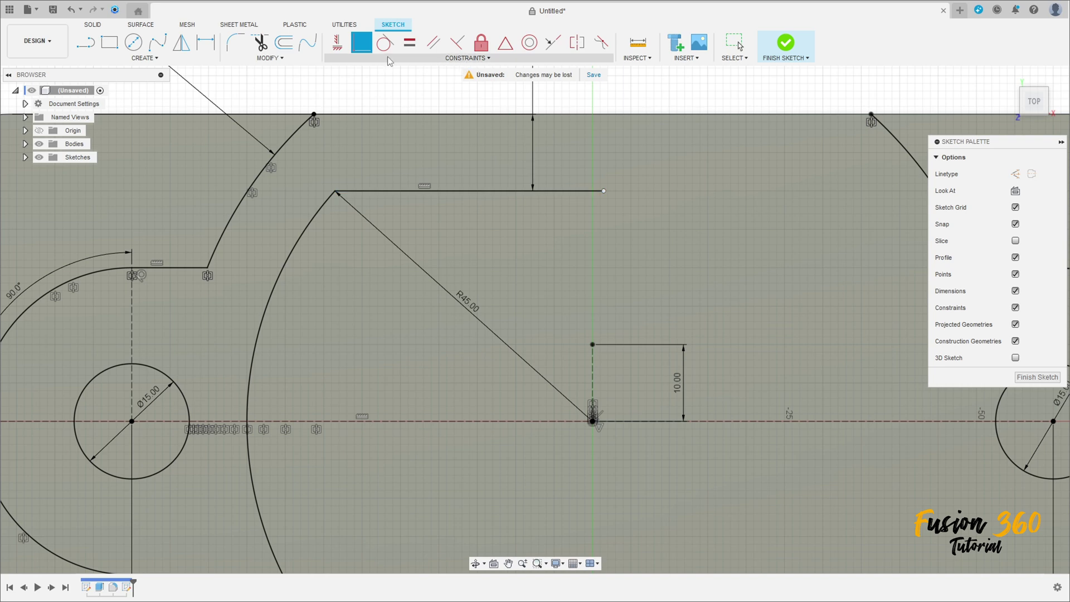
{"action": "left_click", "coordinate": [337, 42]}
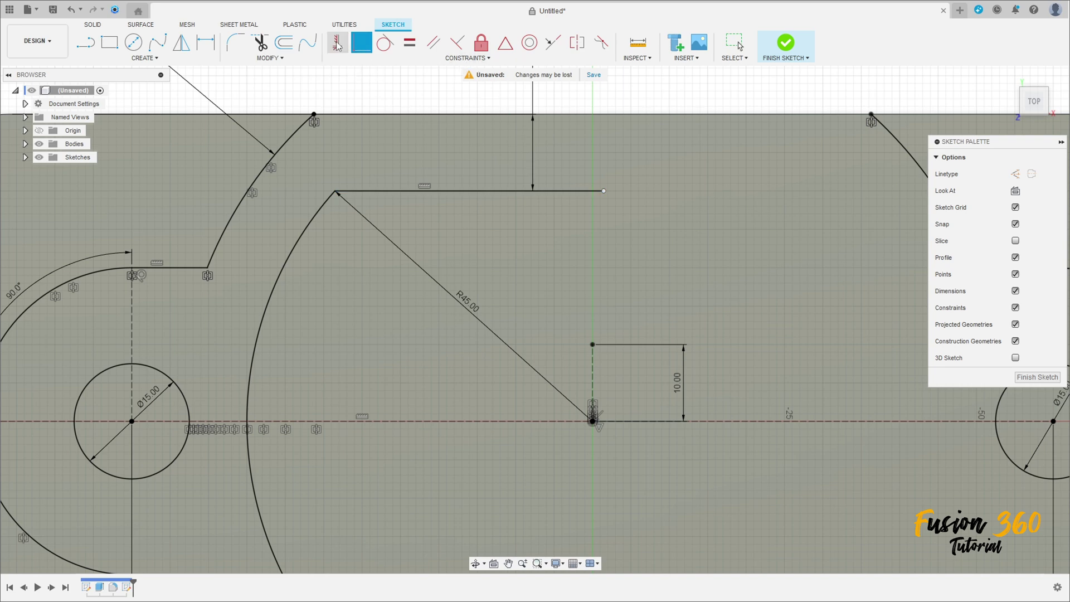
{"action": "left_click", "coordinate": [605, 192]}
{"action": "left_click", "coordinate": [592, 420]}
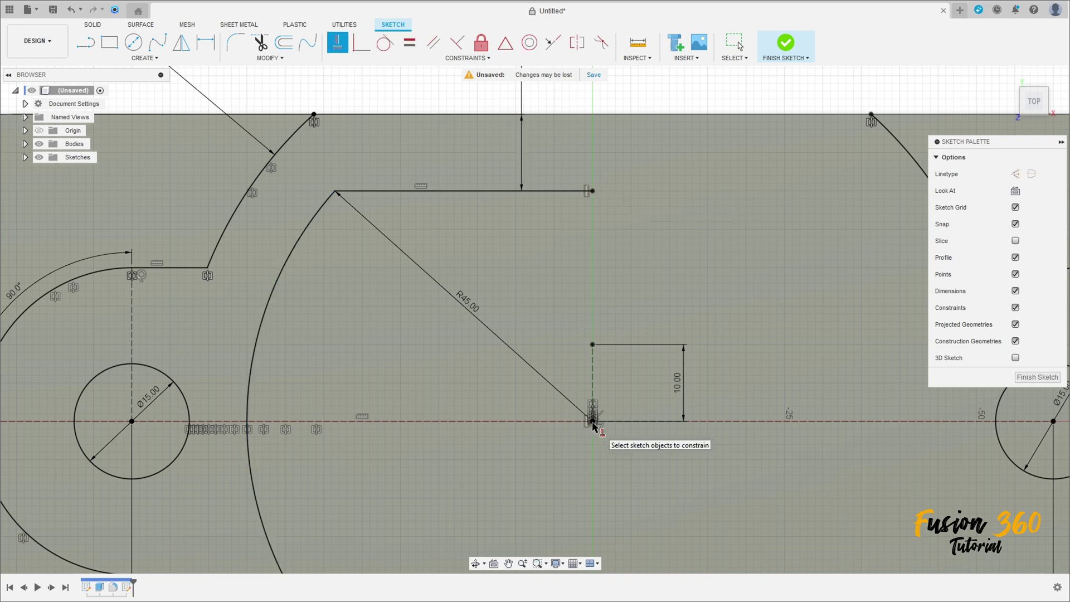
- Align the R45 arc's bottom and top endpoints vertically
{"action": "scroll", "coordinate": [371, 338], "scroll_direction": "down", "scroll_amount": 2}
{"action": "scroll", "coordinate": [370, 338], "scroll_direction": "down", "scroll_amount": 2}
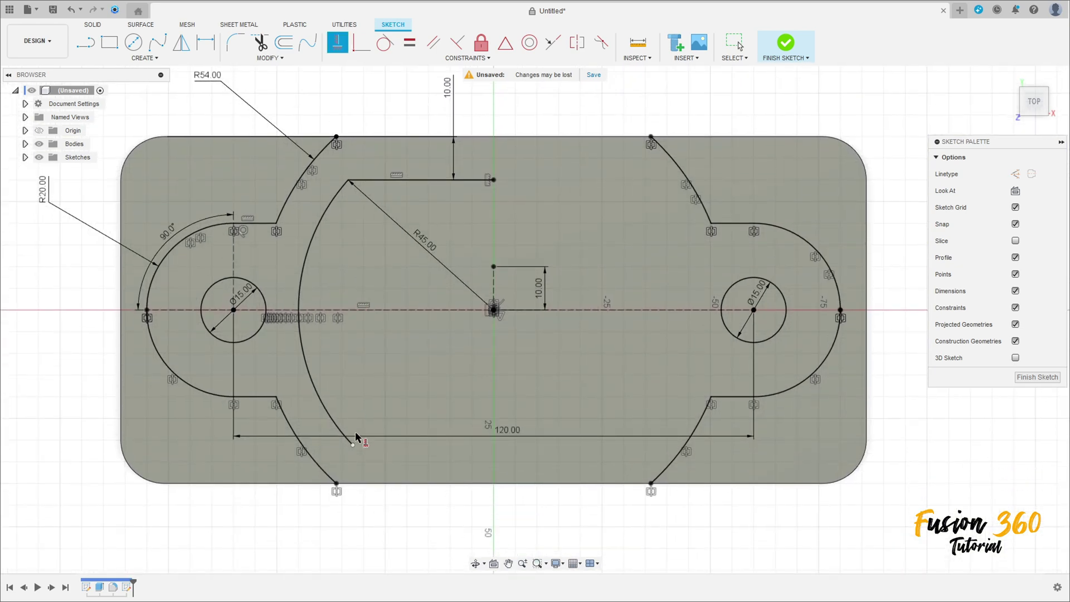
{"action": "left_click", "coordinate": [354, 446]}
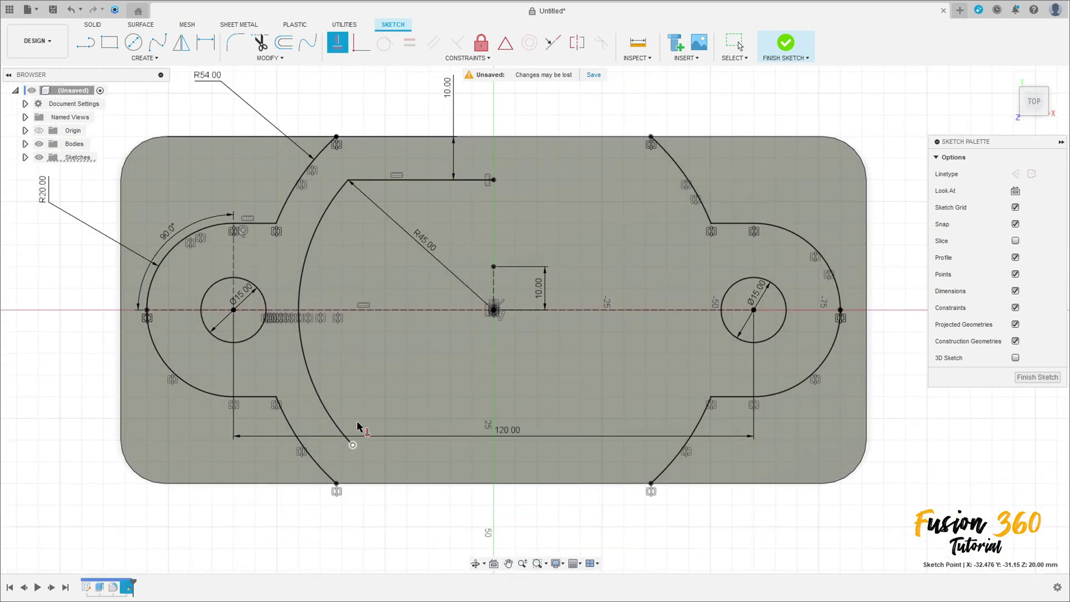
{"action": "left_click", "coordinate": [348, 182]}
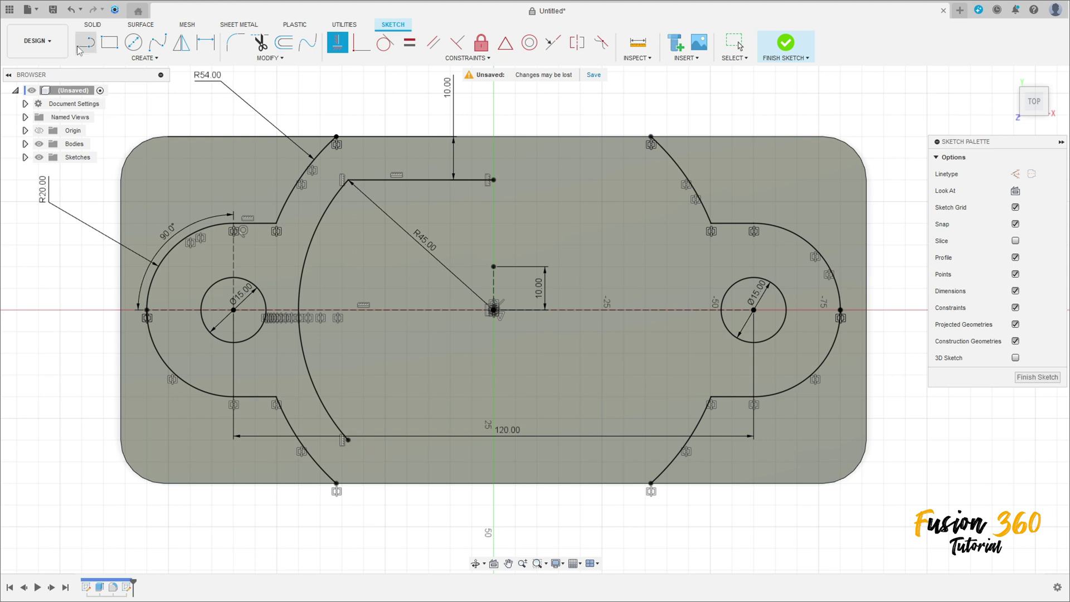
- Draw a horizontal line from the R45 arc's bottom end to the vertical centre axis
{"action": "key", "text": "l"}
{"action": "left_click", "coordinate": [348, 441]}
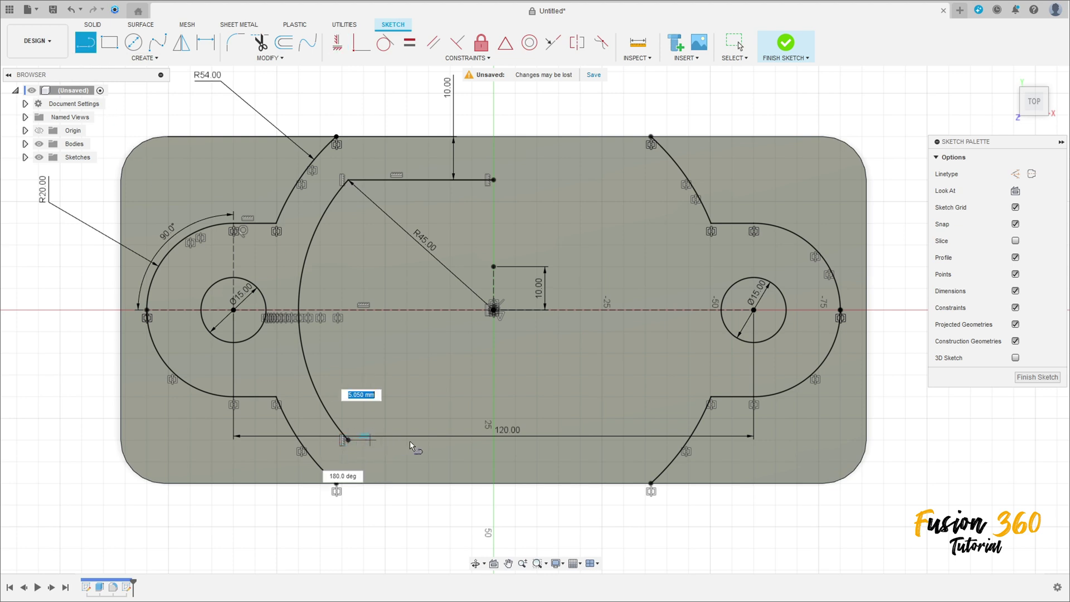
{"action": "left_click", "coordinate": [494, 441]}
{"action": "key", "text": "Escape"}
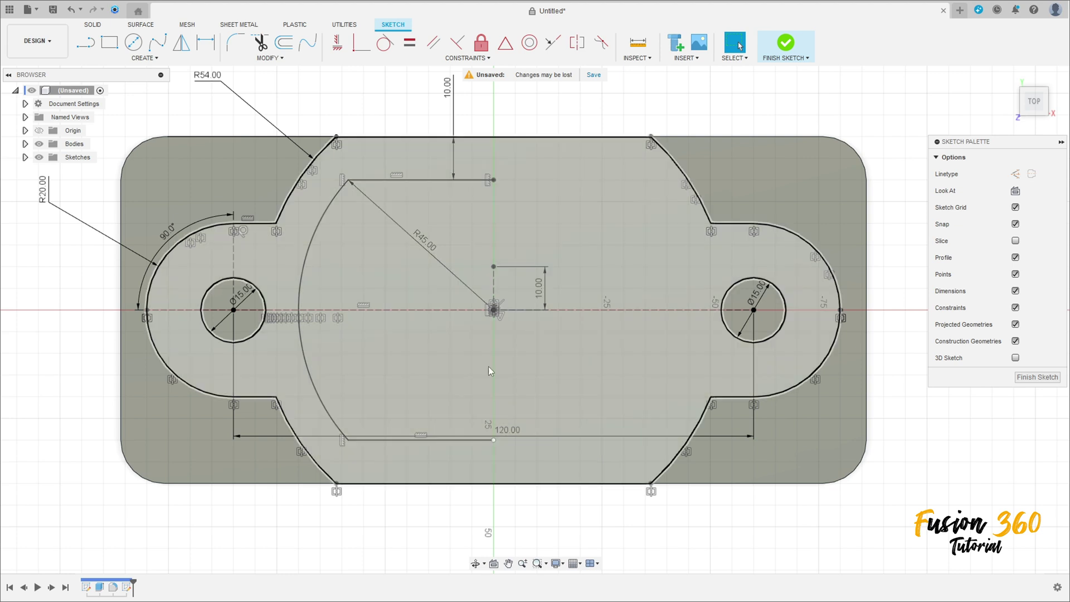
{"action": "left_click", "coordinate": [337, 43]}
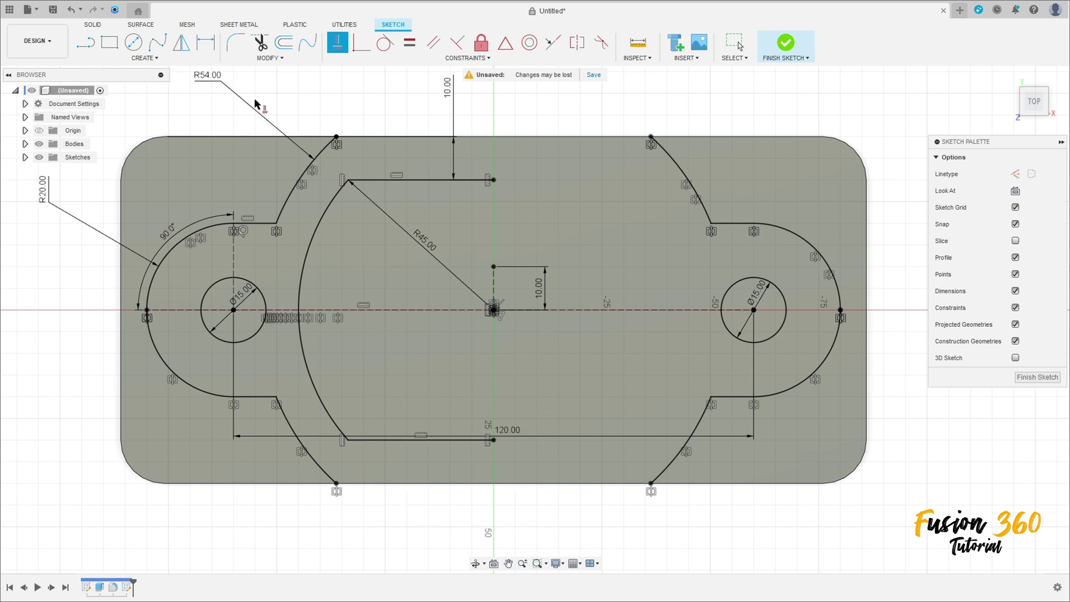
{"action": "left_click", "coordinate": [181, 42]}
- Mirror the top line, R45 arc and bottom line across the vertical centre construction line
{"action": "left_click", "coordinate": [416, 179]}
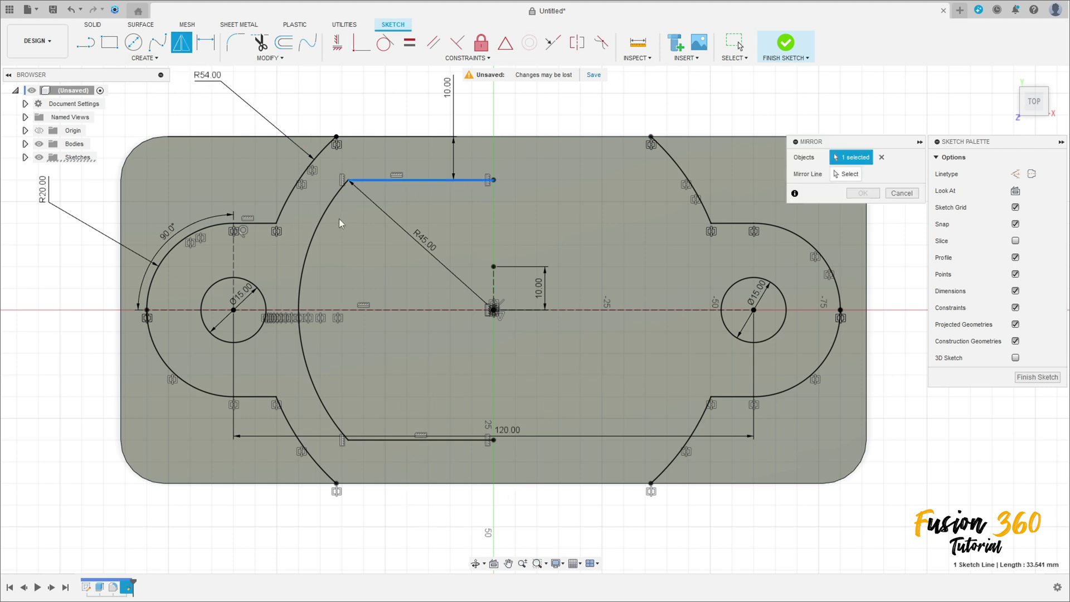
{"action": "left_click", "coordinate": [318, 220]}
{"action": "left_click", "coordinate": [390, 439]}
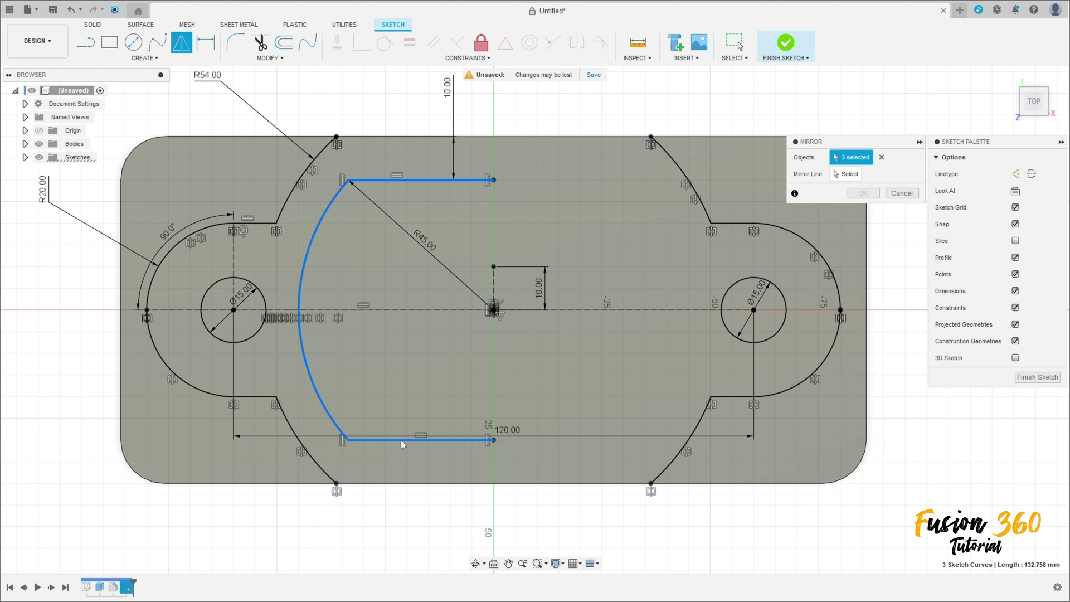
{"action": "left_click", "coordinate": [845, 174]}
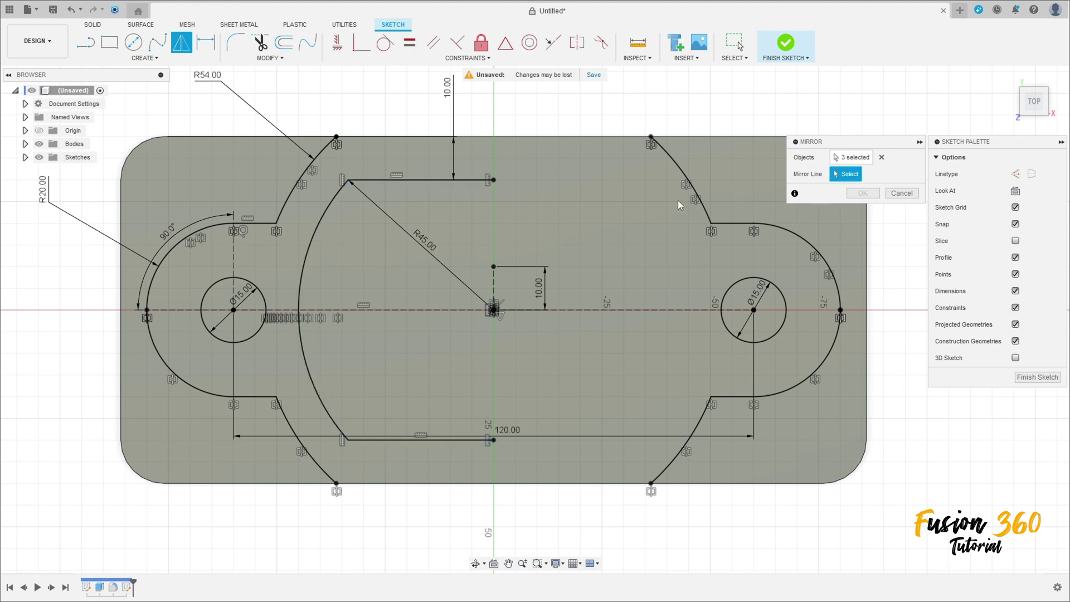
{"action": "left_click", "coordinate": [495, 287]}
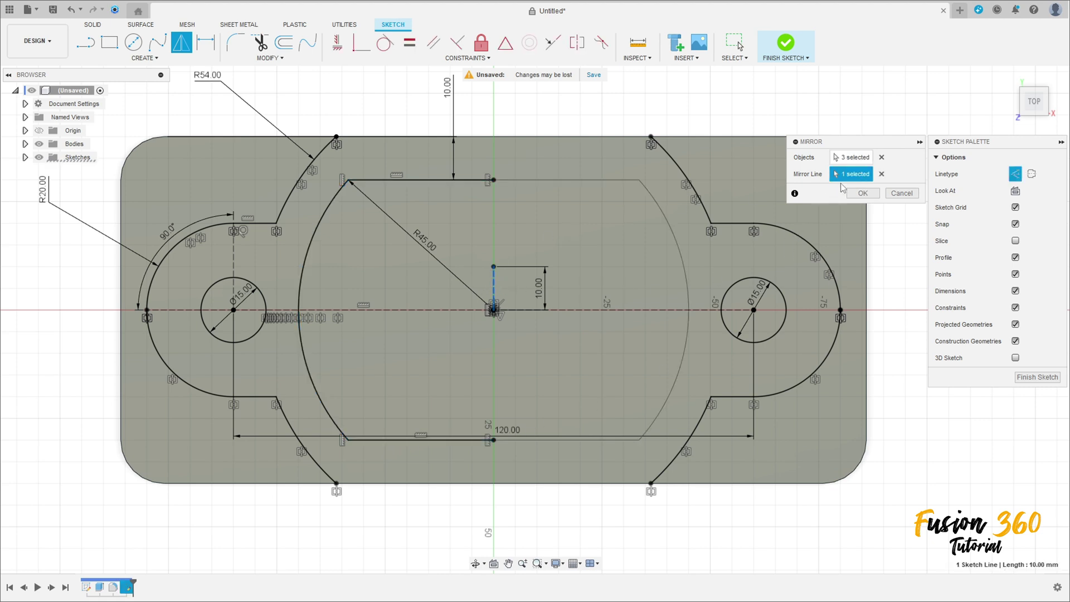
{"action": "left_click", "coordinate": [861, 193]}
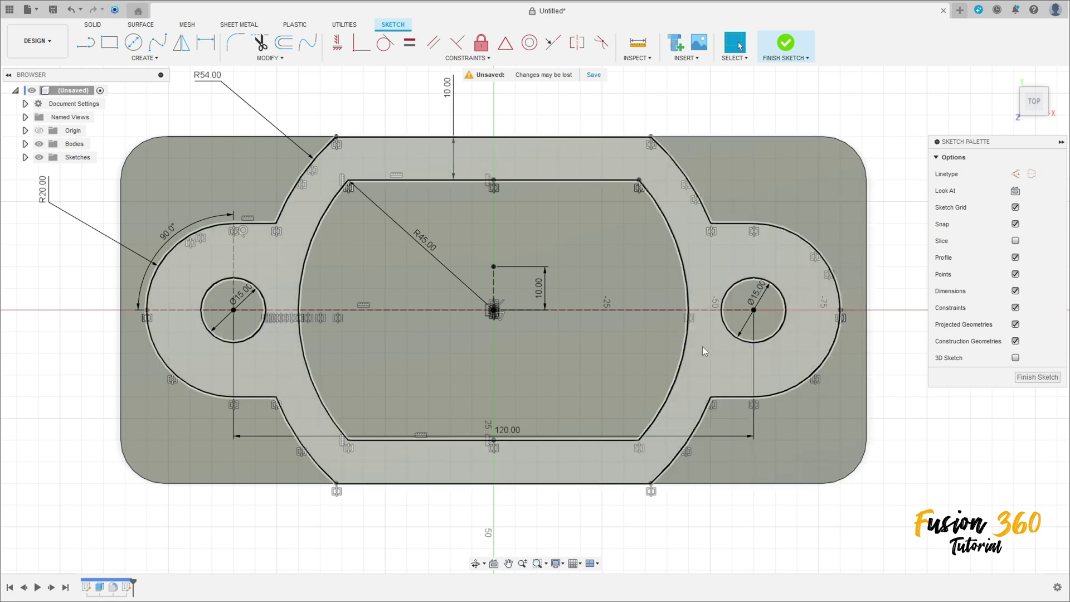
{"action": "middle_click_drag", "start_coordinate": [702, 346], "coordinate": [667, 298], "text": "shift"}
- Finish the sketch and extrude the ring-shaped profile 65 mm, joined to the base plate
{"action": "left_click", "coordinate": [1010, 76]}
{"action": "left_click", "coordinate": [786, 43]}
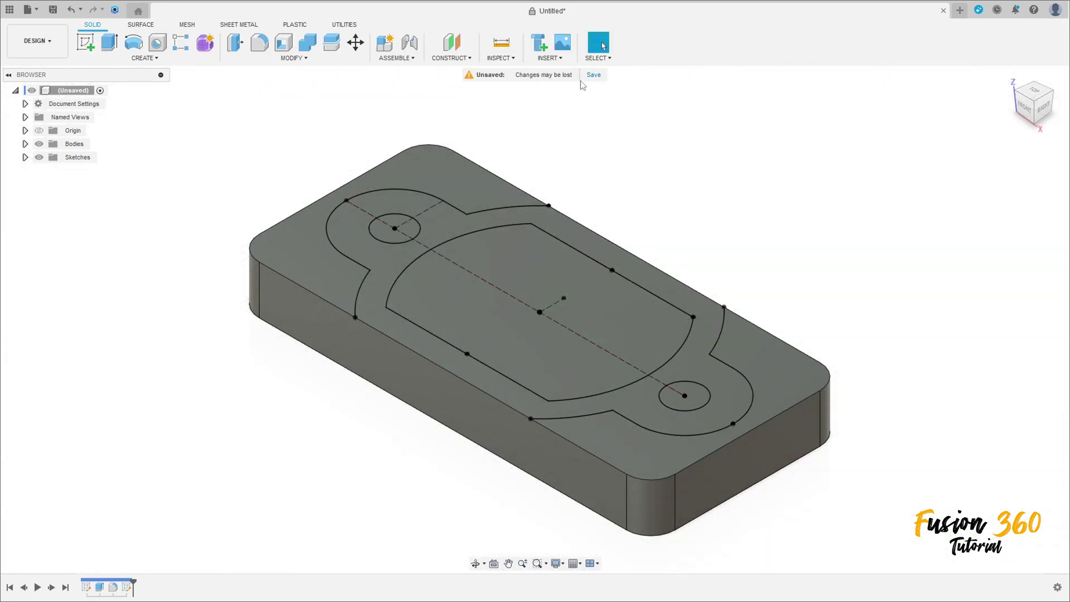
{"action": "left_click", "coordinate": [110, 43]}
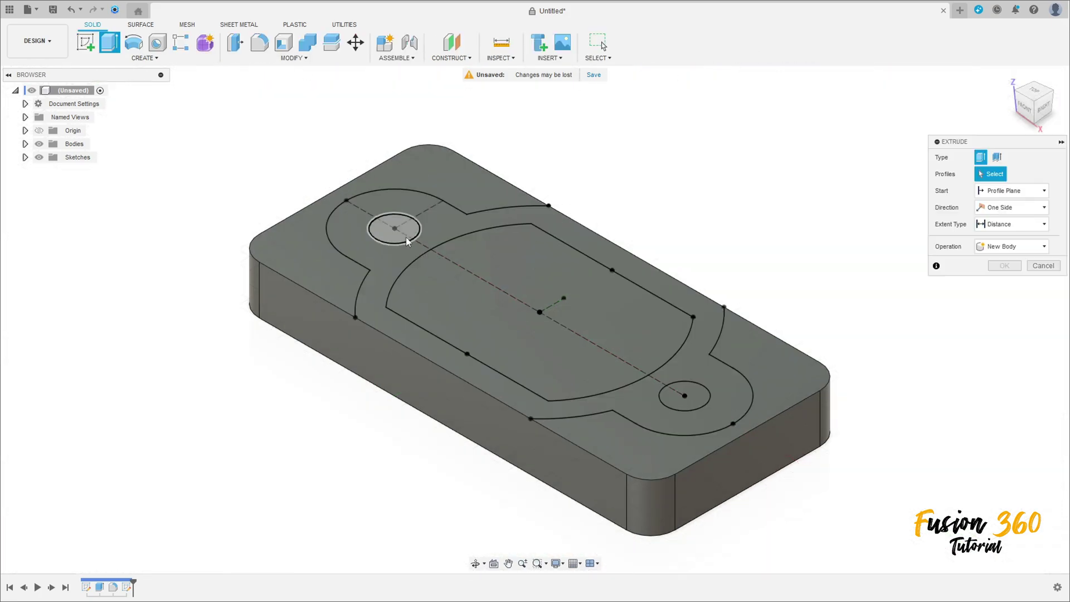
{"action": "left_click", "coordinate": [389, 267]}
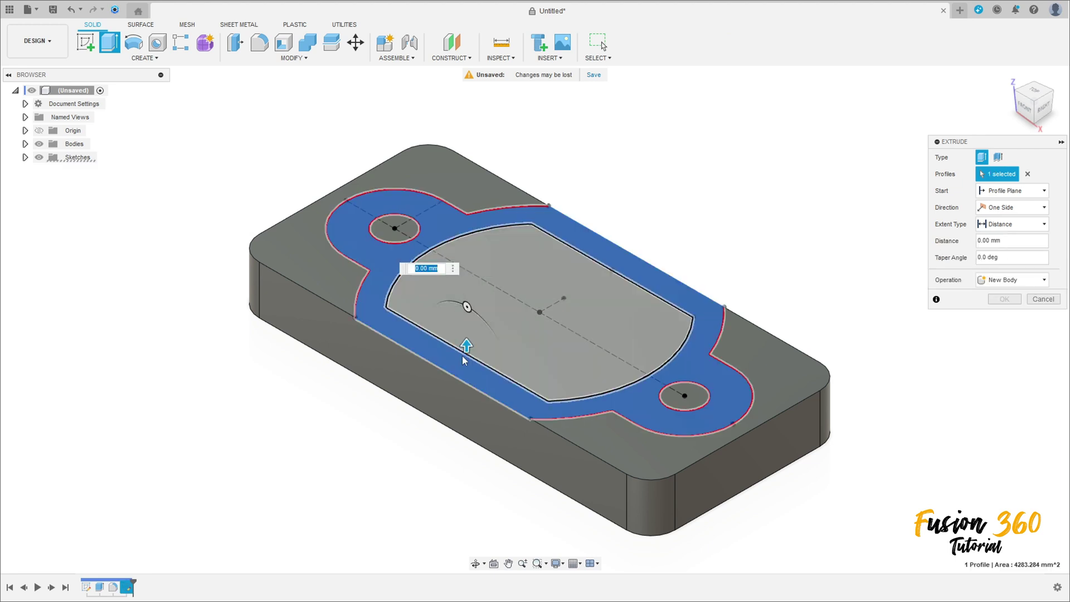
{"action": "type", "text": "65"}
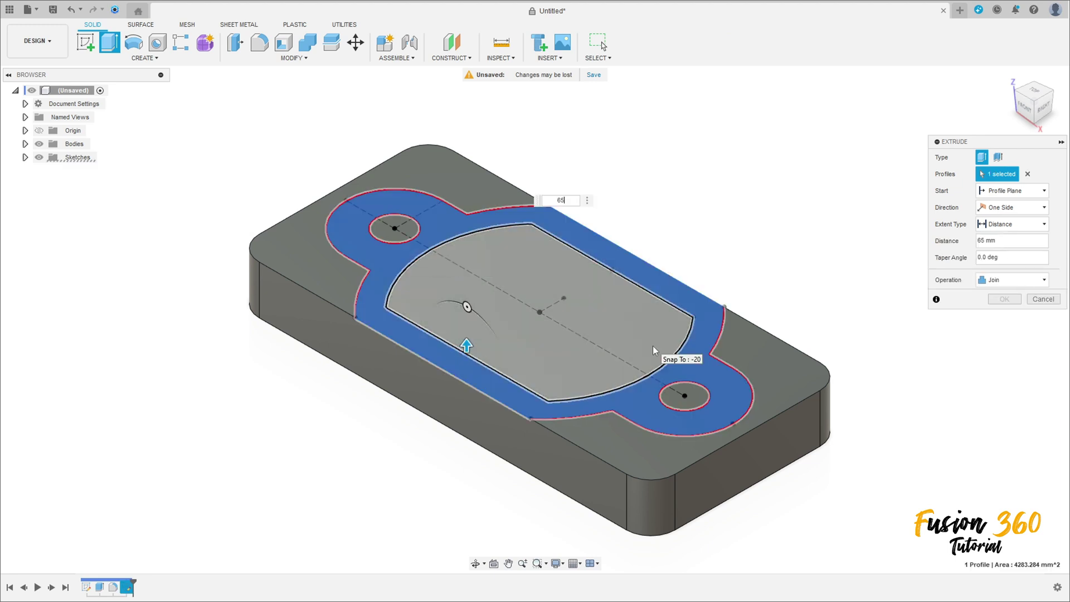
{"action": "scroll", "coordinate": [651, 326], "scroll_direction": "down", "scroll_amount": 3}
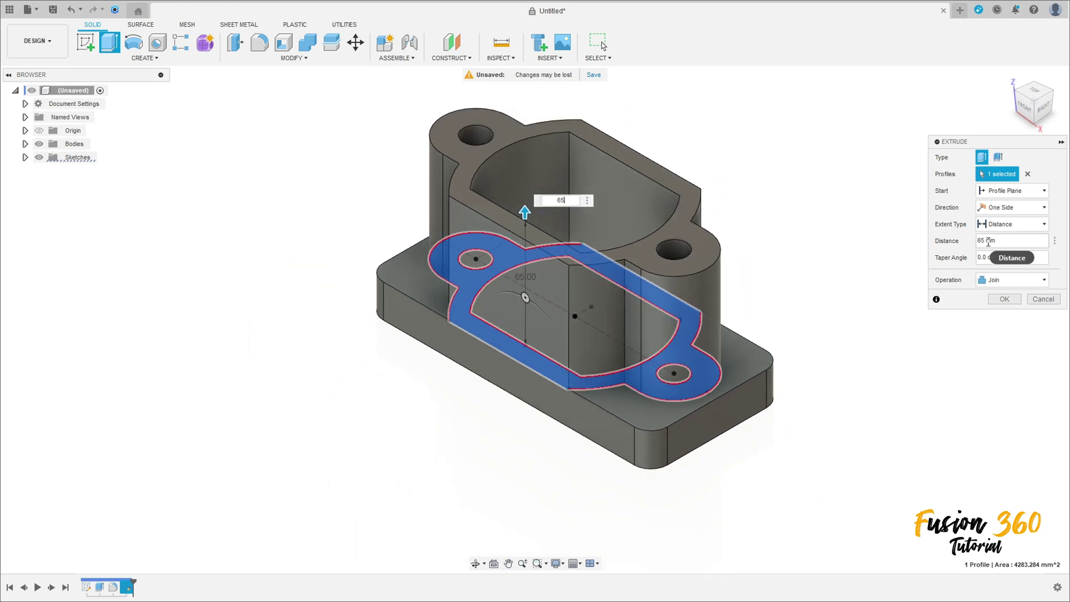
{"action": "left_click", "coordinate": [1004, 299]}
{"action": "middle_click_drag", "start_coordinate": [805, 285], "coordinate": [470, 290], "text": "shift"}
{"action": "left_click", "coordinate": [503, 293]}
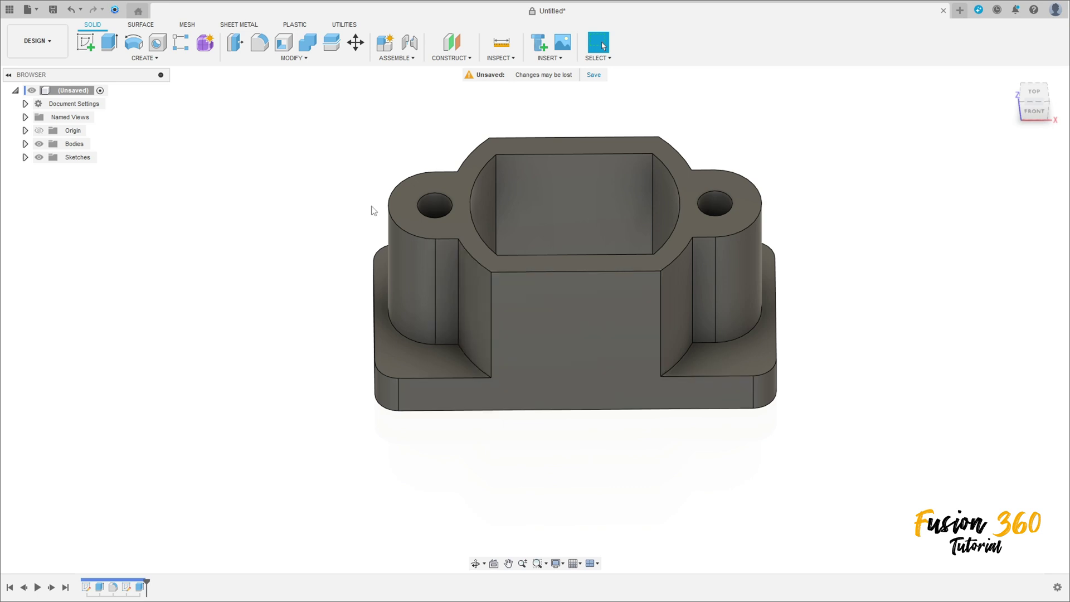
- Fillet the opening's four inner vertical edges with a 5 mm radius
{"action": "left_click", "coordinate": [262, 46]}
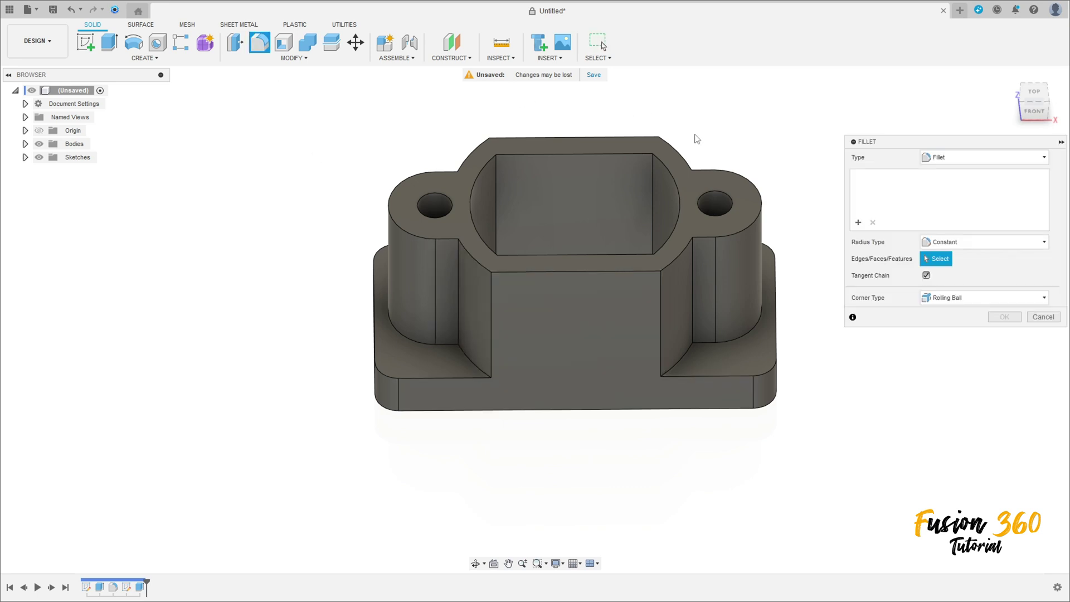
{"action": "left_click", "coordinate": [497, 194]}
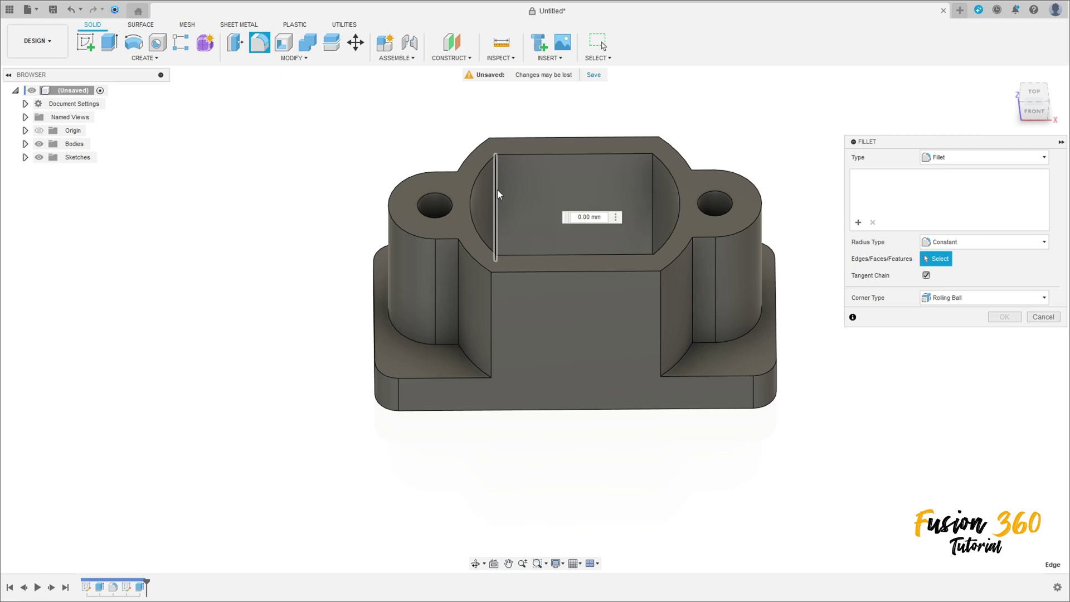
{"action": "left_click", "coordinate": [654, 184]}
{"action": "middle_click_drag", "start_coordinate": [645, 174], "coordinate": [520, 171], "text": "shift"}
{"action": "left_click", "coordinate": [577, 164]}
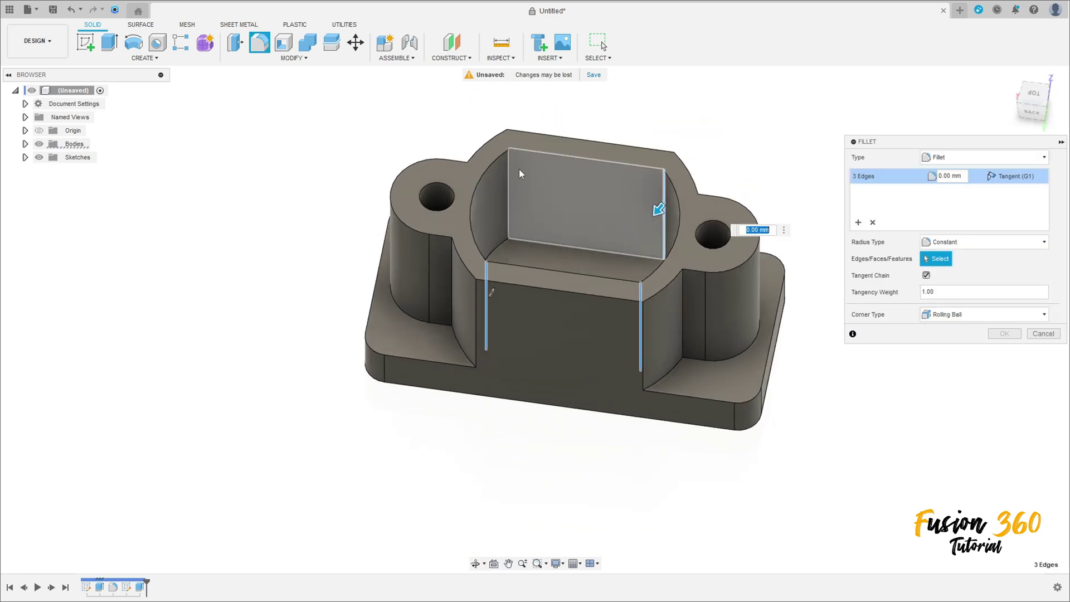
{"action": "left_click", "coordinate": [510, 178]}
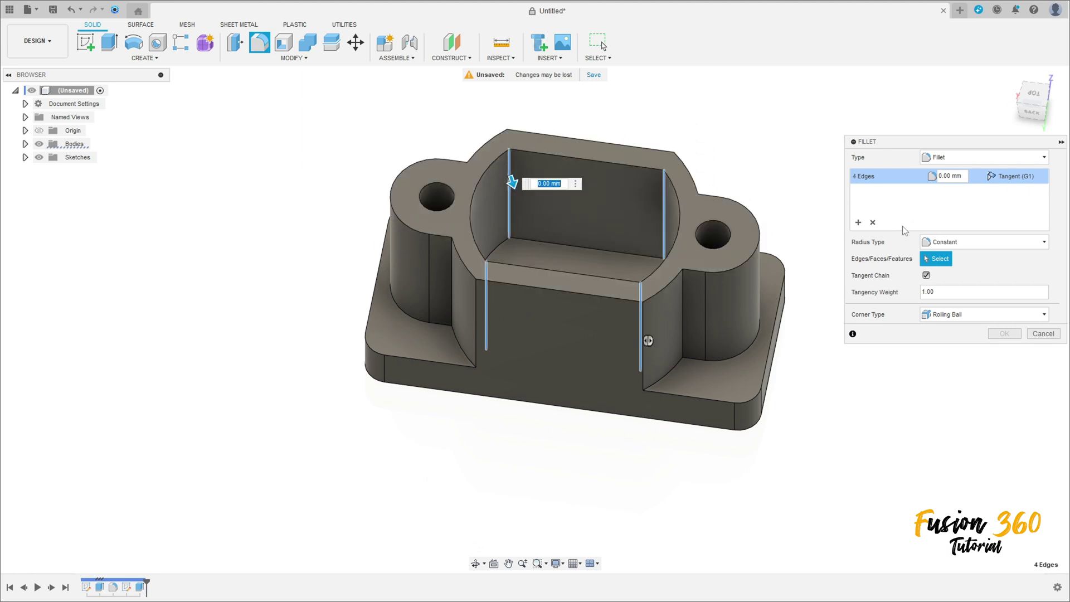
{"action": "key", "text": "Return"}
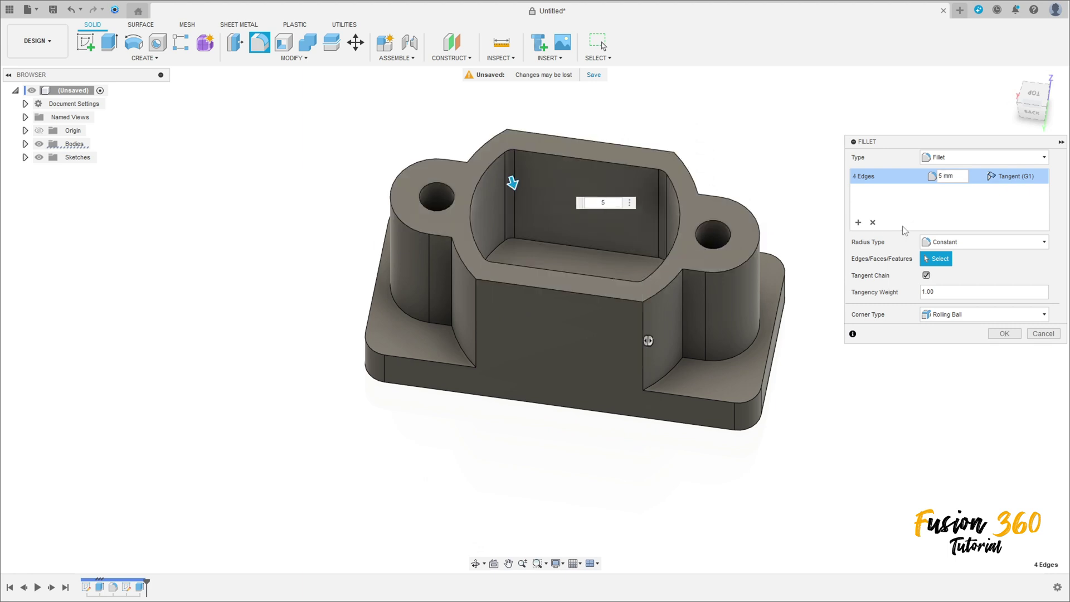
{"action": "middle_click_drag", "start_coordinate": [633, 206], "coordinate": [662, 233], "text": "shift"}
- Start a new sketch on the bracket's front wall face
{"action": "left_click", "coordinate": [1009, 78]}
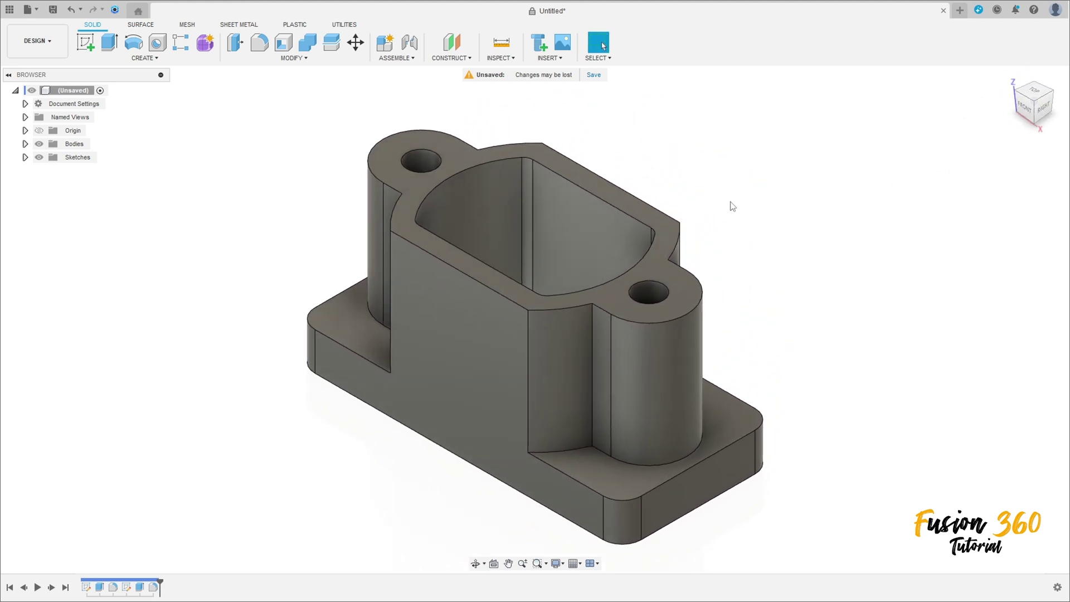
{"action": "left_click", "coordinate": [85, 41]}
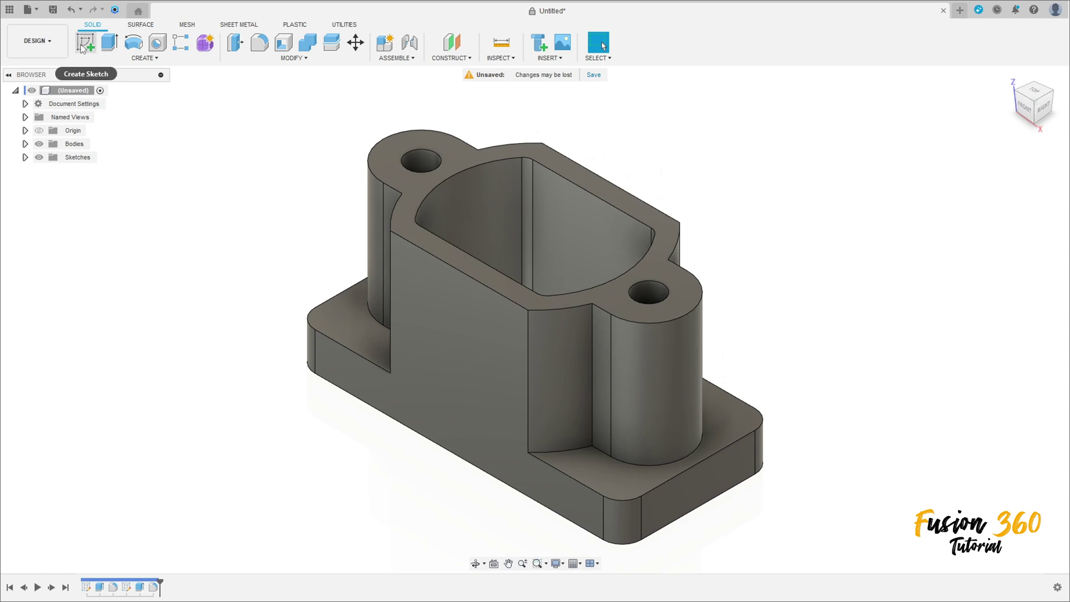
{"action": "left_click", "coordinate": [464, 306]}
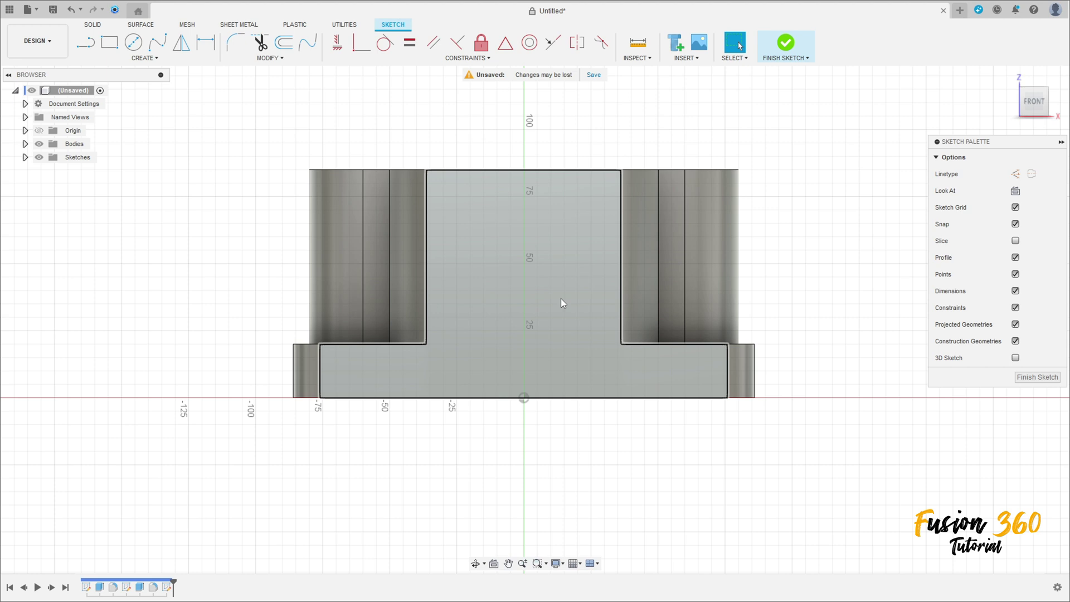
- Draw concentric Ø18 mm and Ø40 mm circles centred on the front face's vertical axis
{"action": "left_click", "coordinate": [133, 42]}
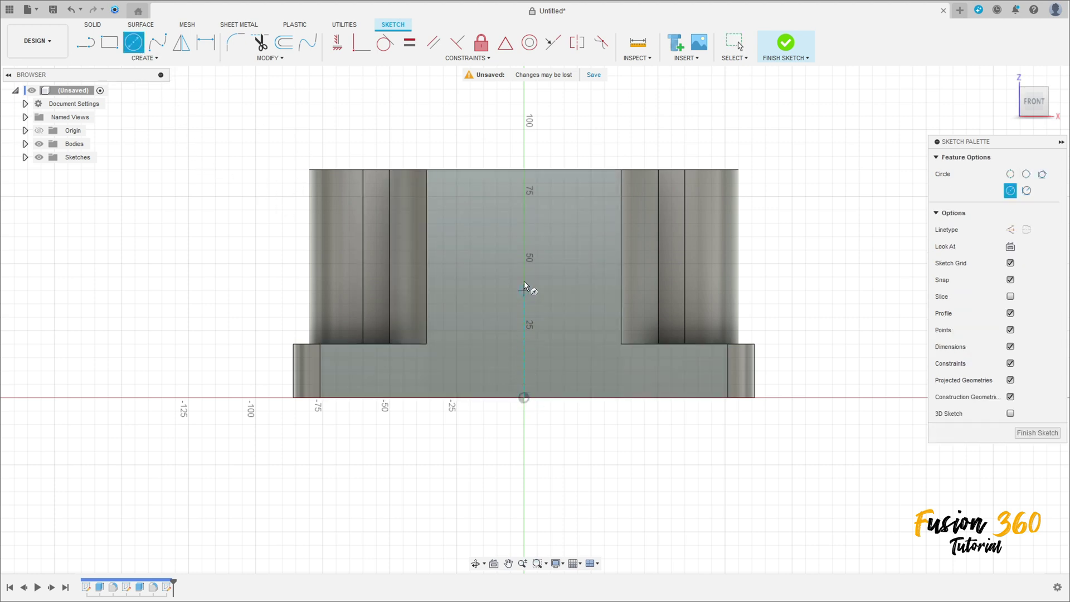
{"action": "left_click", "coordinate": [526, 259]}
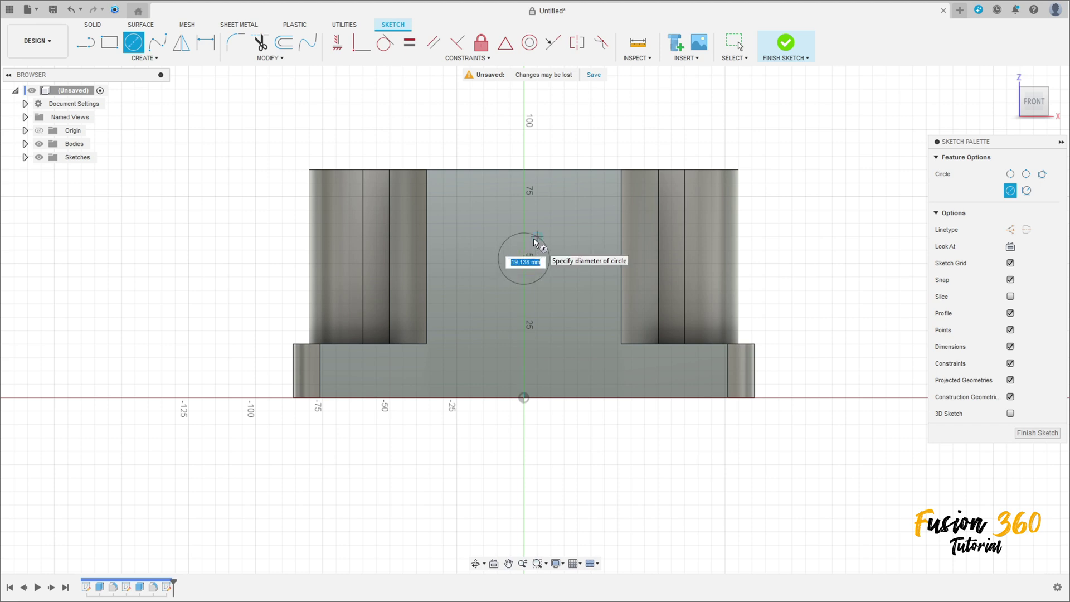
{"action": "key", "text": "Return"}
{"action": "key", "text": "Escape"}
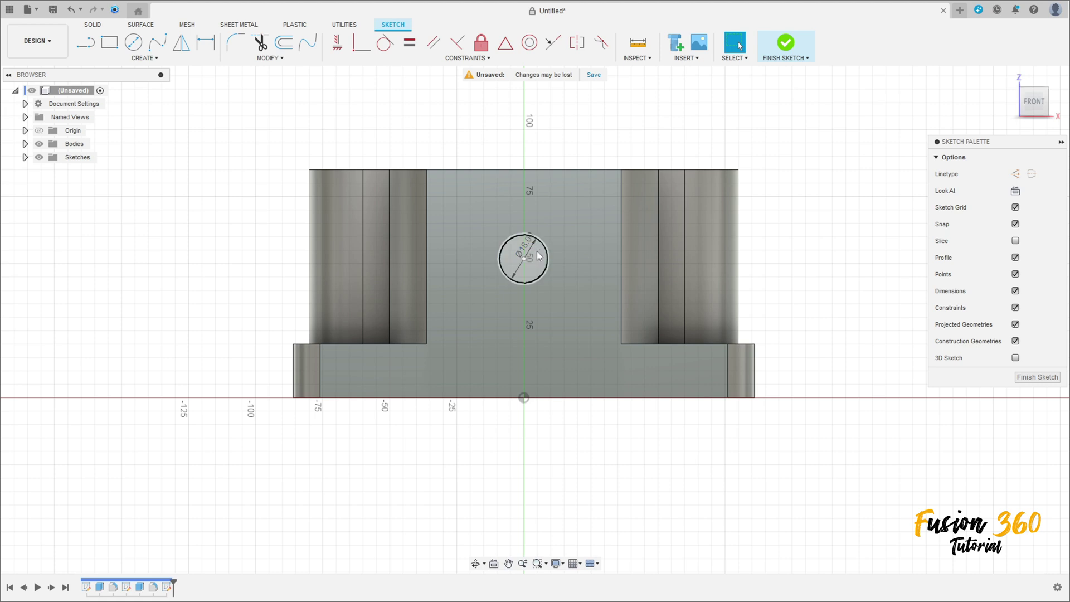
{"action": "key", "text": "c"}
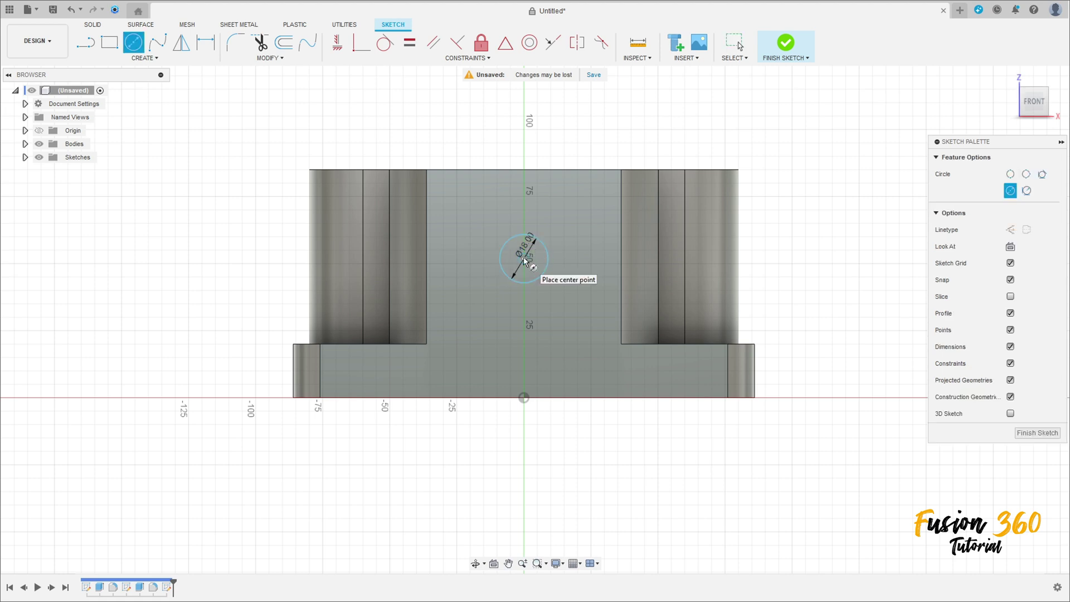
{"action": "left_click", "coordinate": [524, 258]}
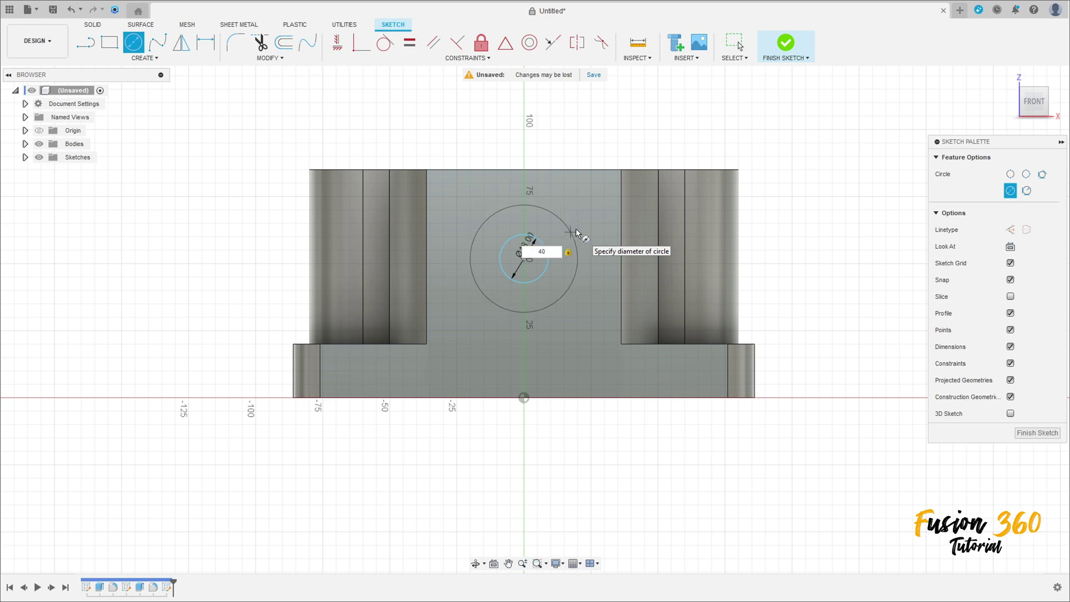
{"action": "key", "text": "Return"}
{"action": "key", "text": "Escape"}
{"action": "scroll", "coordinate": [573, 229], "scroll_direction": "up", "scroll_amount": 3}
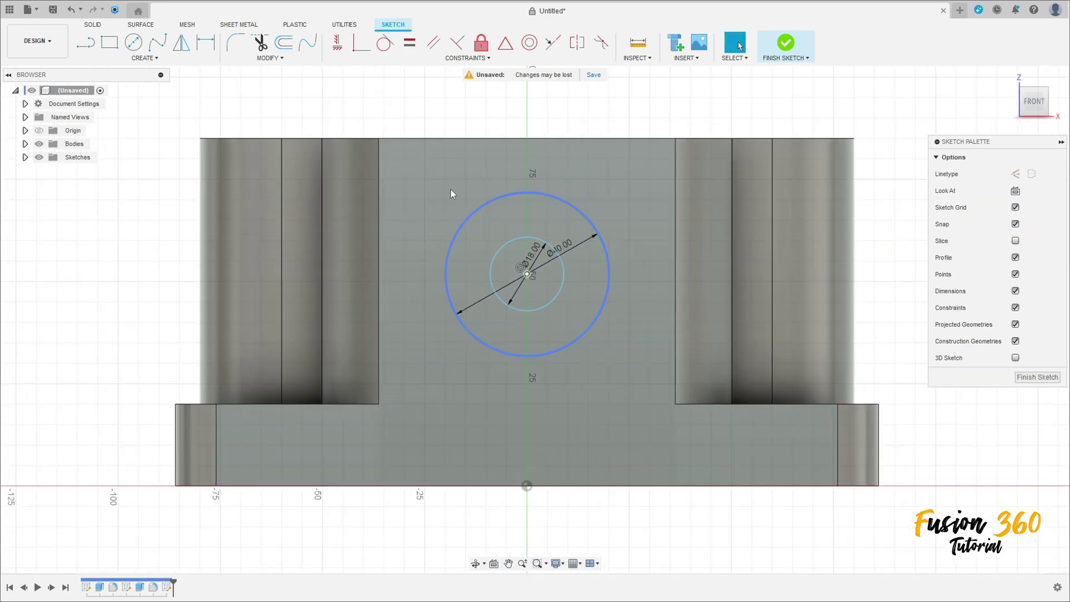
{"action": "key", "text": "l"}
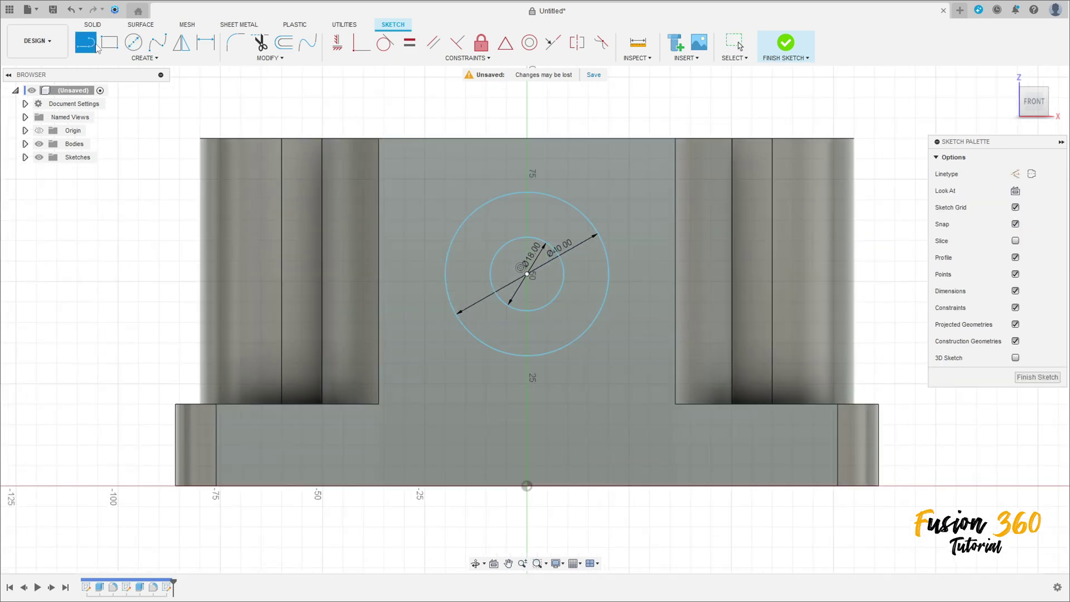
- Draw two vertical lines up to the wall's top edge, tangent to both sides of the Ø40 circle
{"action": "left_click", "coordinate": [445, 282]}
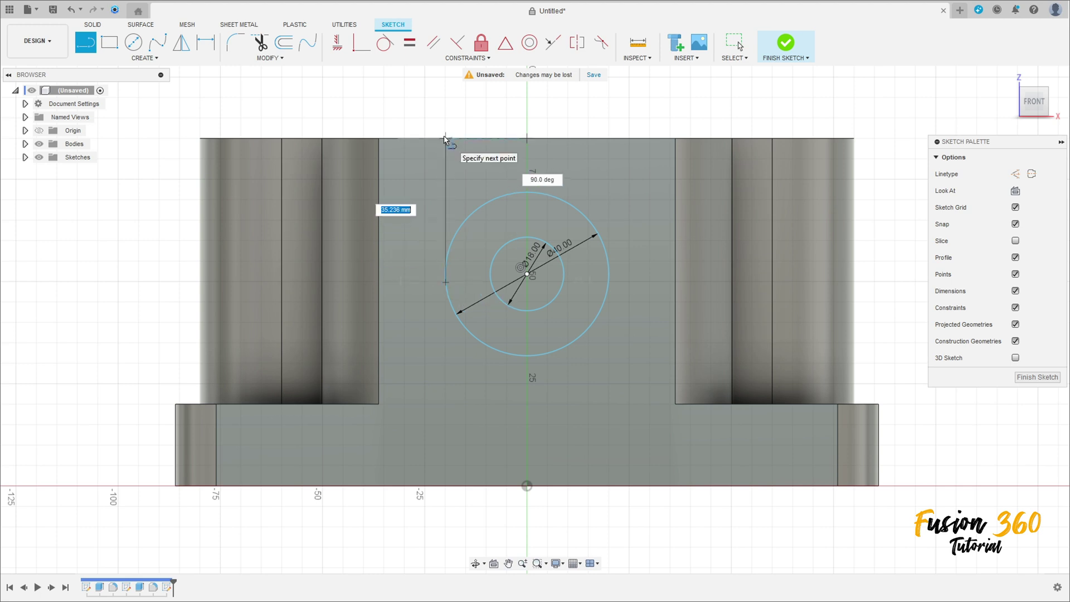
{"action": "left_click", "coordinate": [445, 137]}
{"action": "left_click", "coordinate": [610, 282]}
{"action": "left_click", "coordinate": [606, 137]}
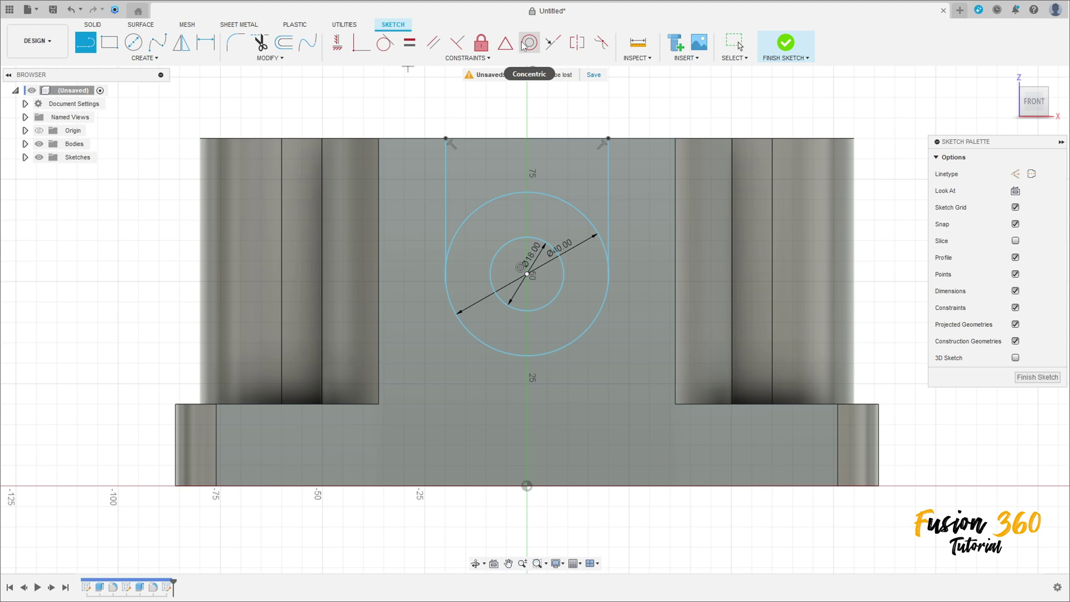
{"action": "left_click", "coordinate": [385, 46]}
{"action": "left_click", "coordinate": [445, 199]}
{"action": "left_click", "coordinate": [449, 301]}
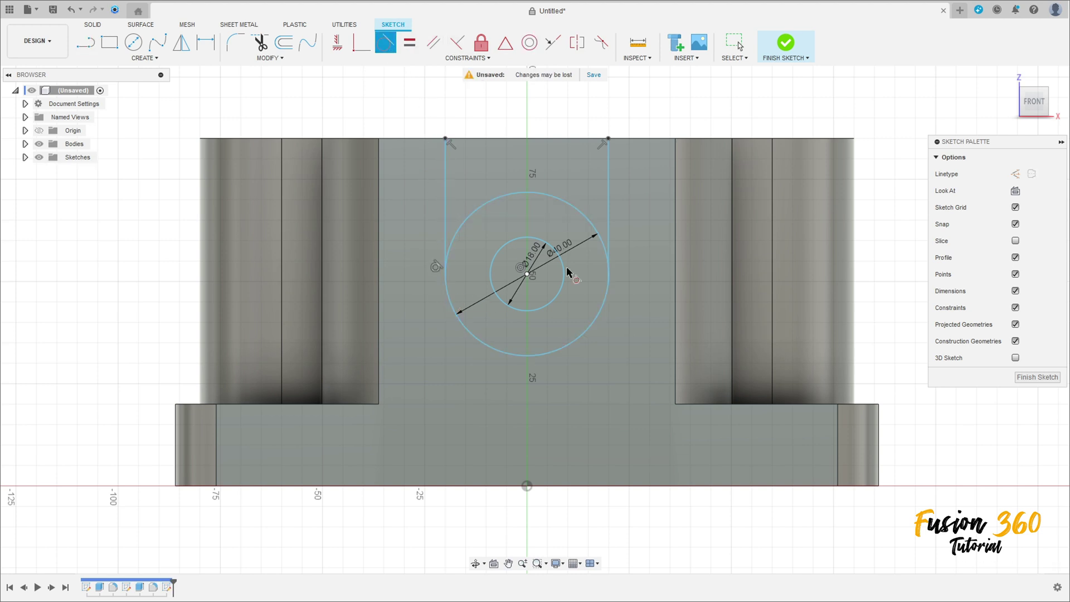
{"action": "left_click", "coordinate": [609, 256]}
{"action": "left_click", "coordinate": [607, 299]}
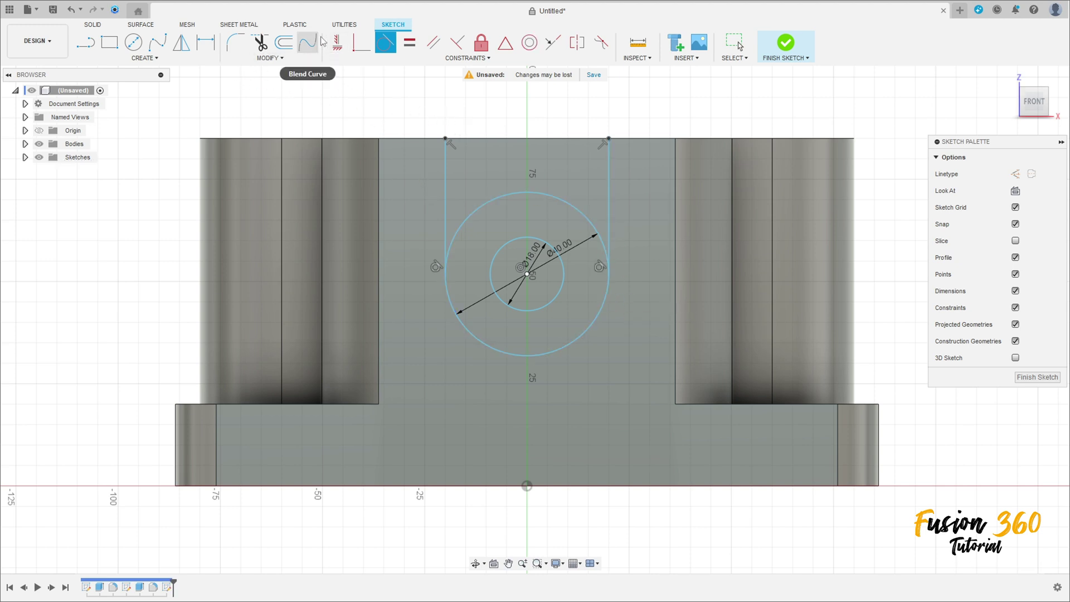
- Align the circle centre vertically with the origin and dimension it 32 mm below the top edge
{"action": "left_click", "coordinate": [337, 43]}
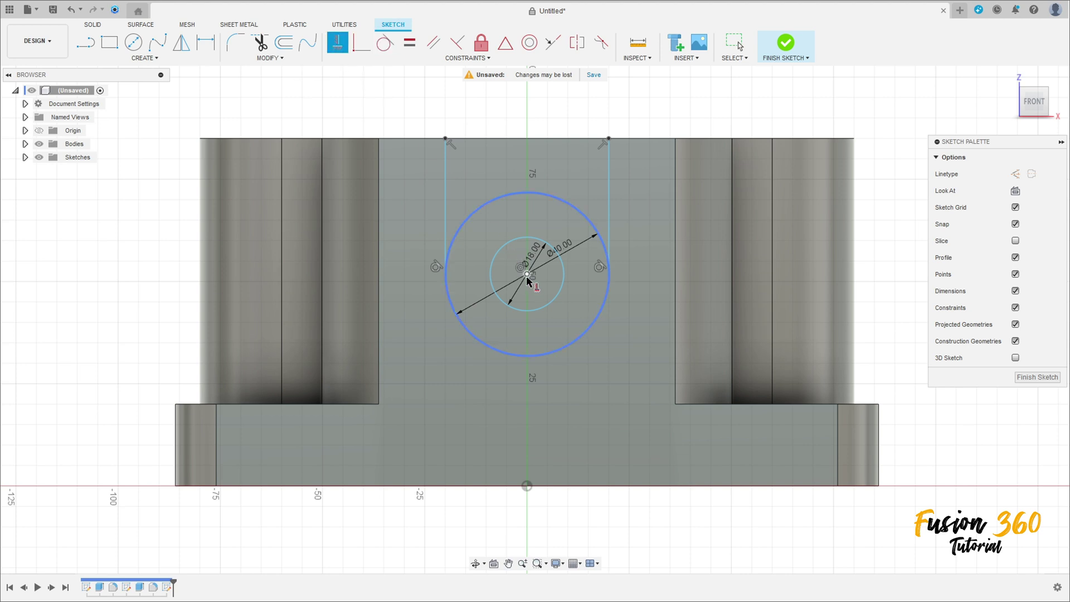
{"action": "left_click", "coordinate": [527, 275]}
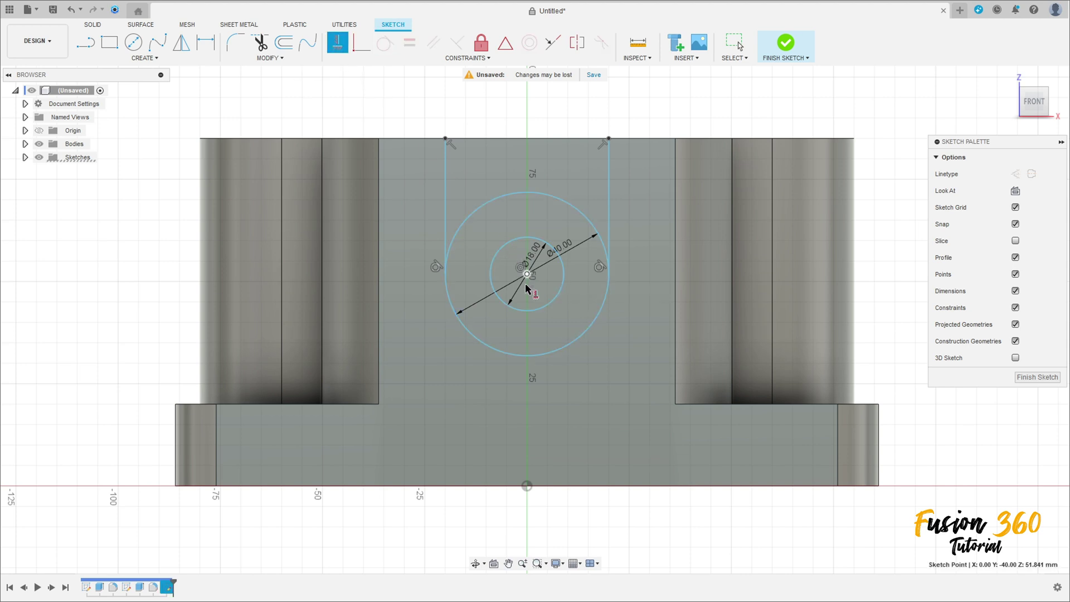
{"action": "left_click", "coordinate": [527, 486]}
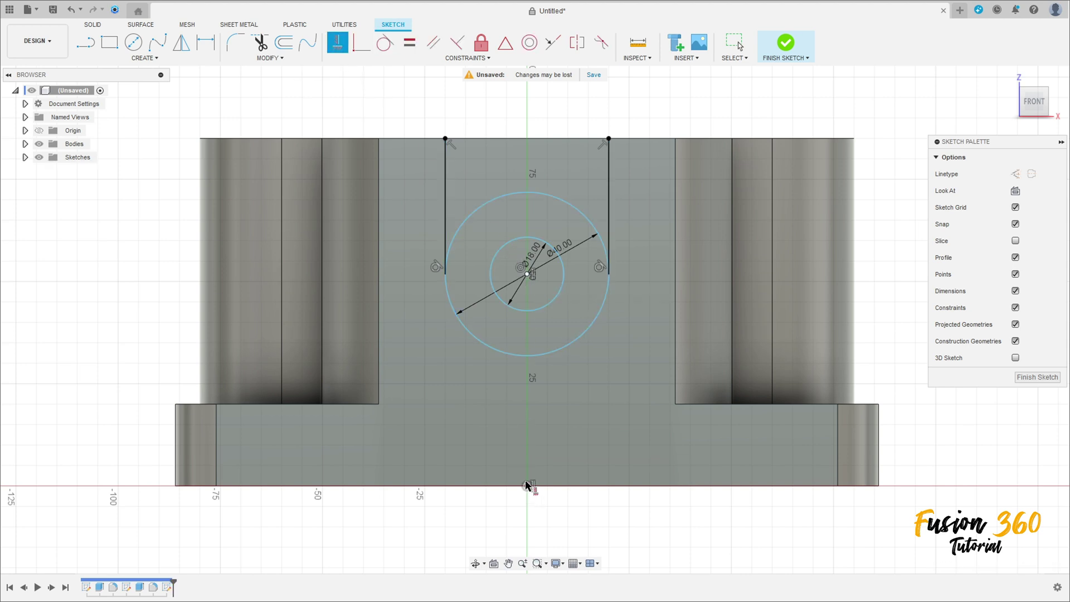
{"action": "left_click", "coordinate": [206, 41]}
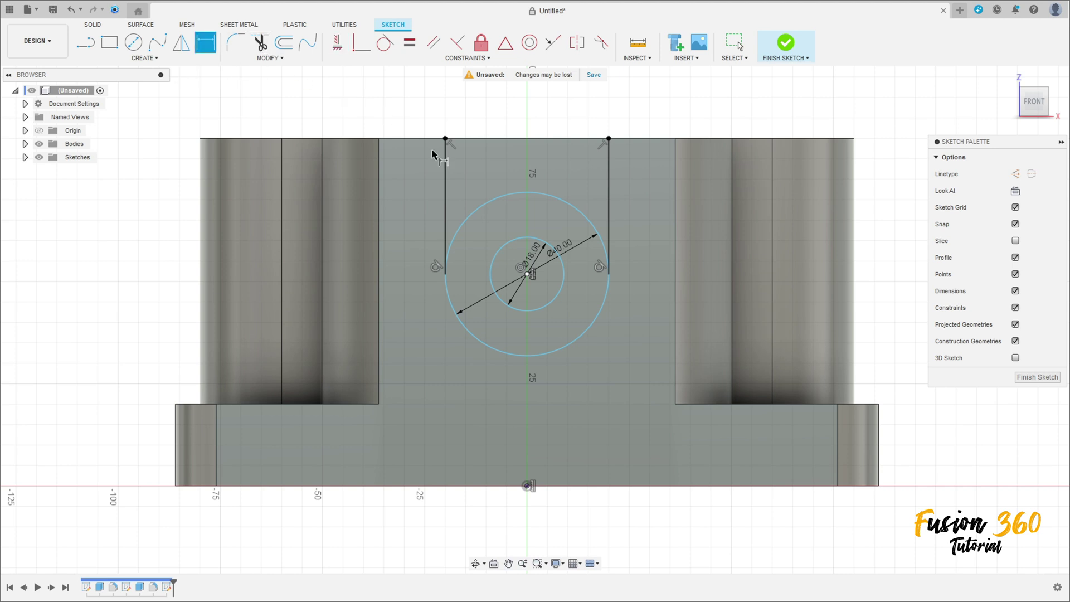
{"action": "left_click", "coordinate": [577, 139]}
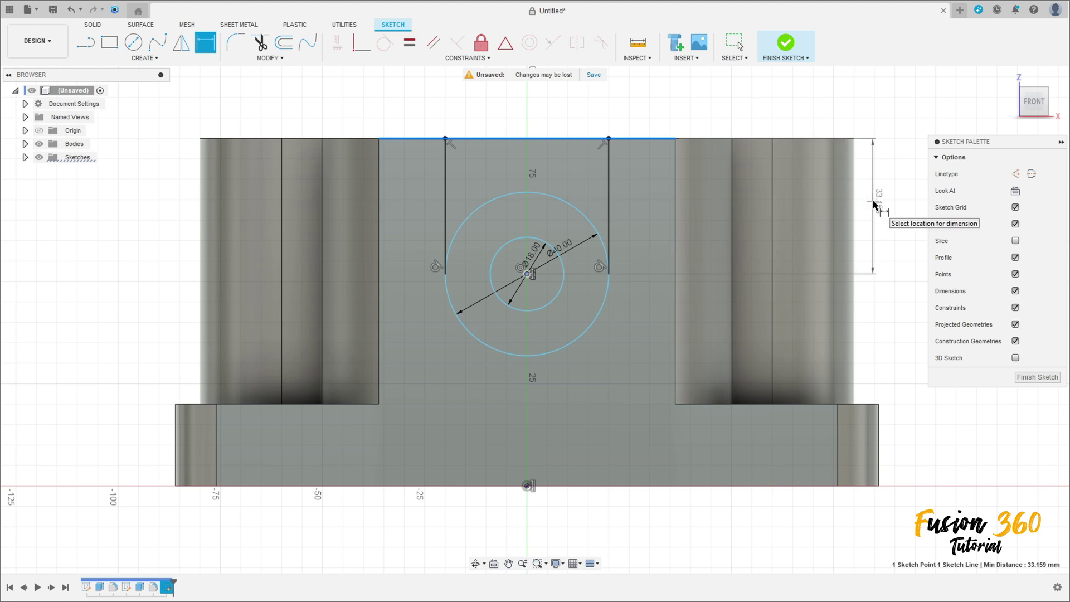
{"action": "left_click", "coordinate": [874, 205]}
{"action": "key", "text": "Return"}
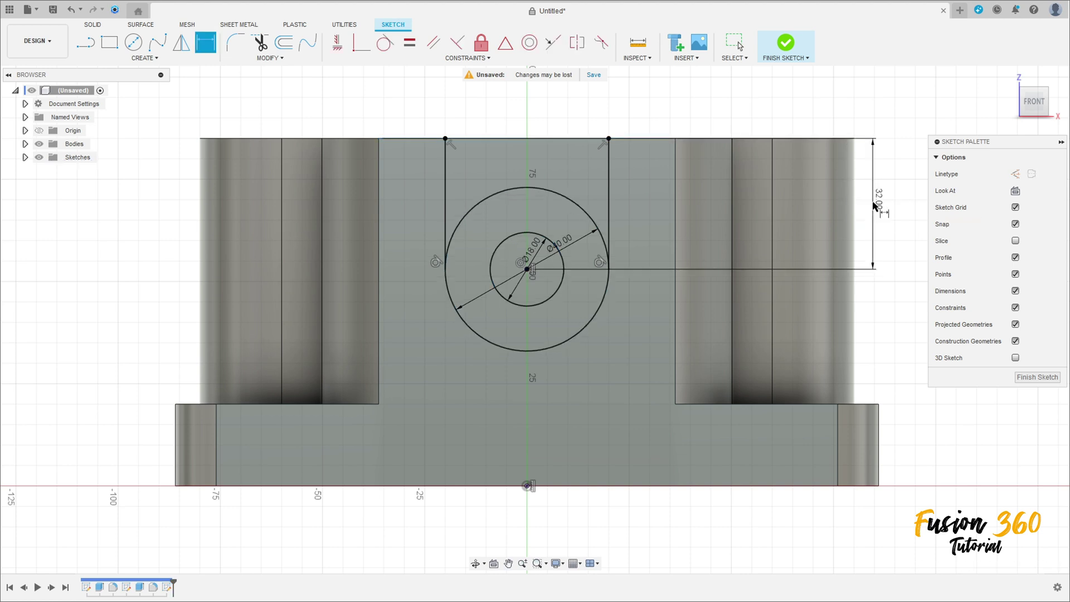
- Trim away the large circle's upper arc and finish the tab sketch
{"action": "left_click", "coordinate": [259, 42]}
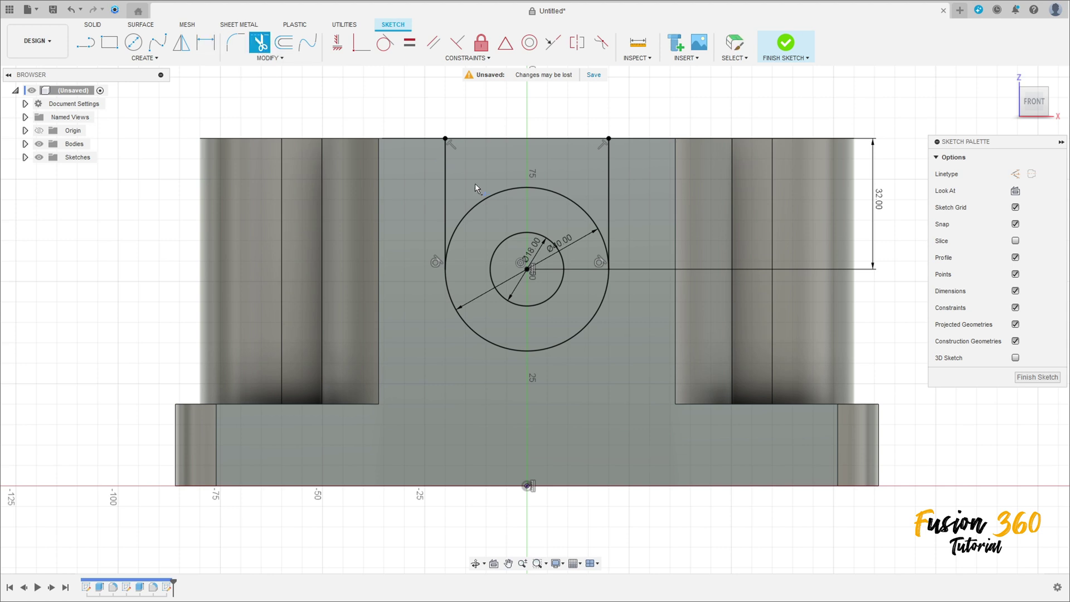
{"action": "left_click", "coordinate": [499, 192]}
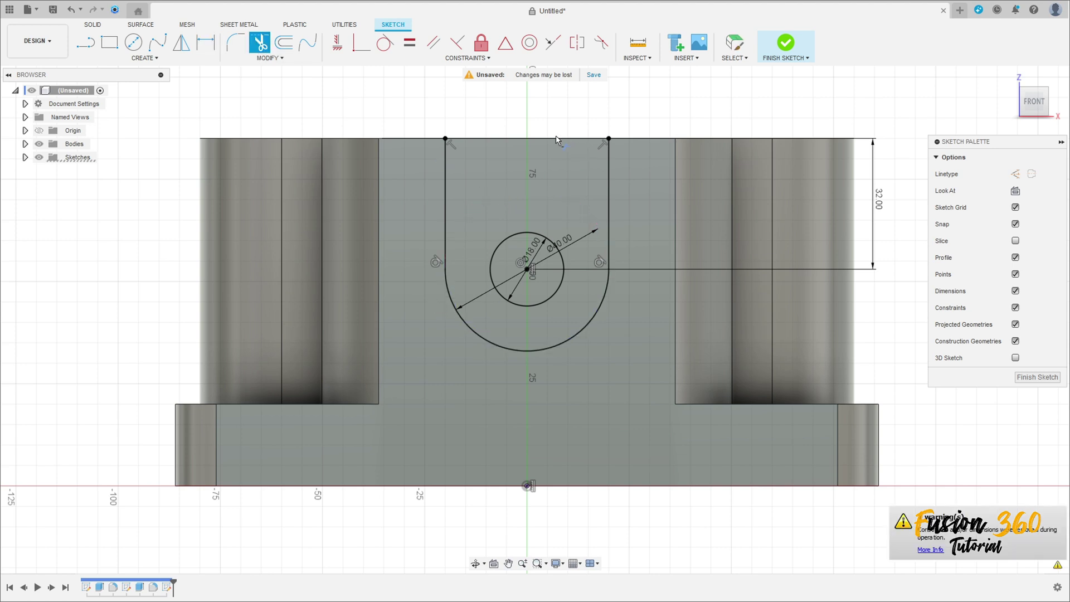
{"action": "left_click", "coordinate": [784, 45]}
{"action": "left_click", "coordinate": [116, 38]}
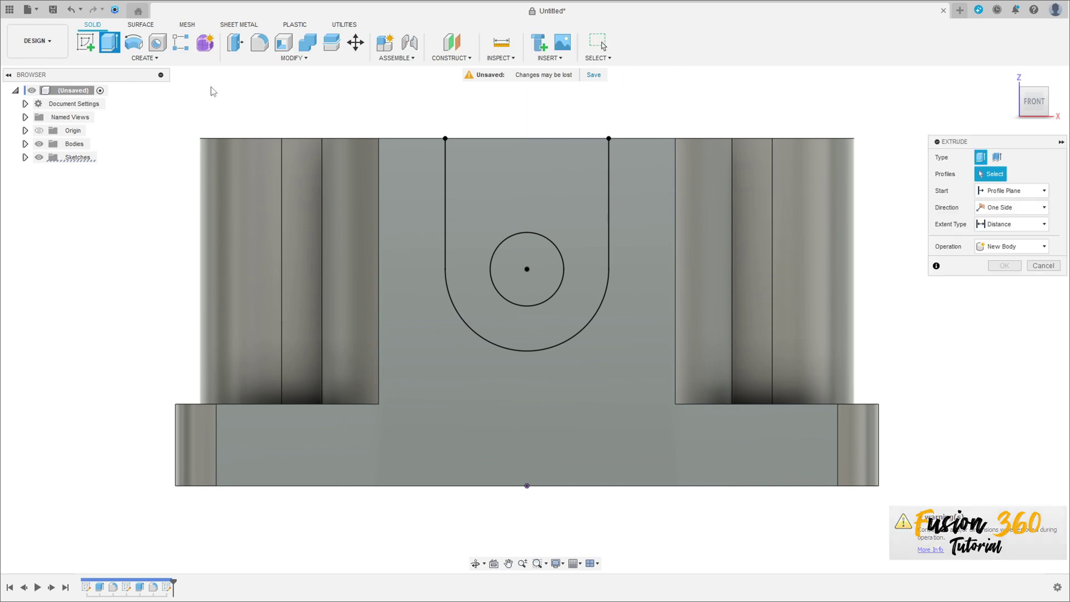
- Extrude the U-shaped tab profile 10 mm out from the front wall
{"action": "left_click", "coordinate": [566, 196]}
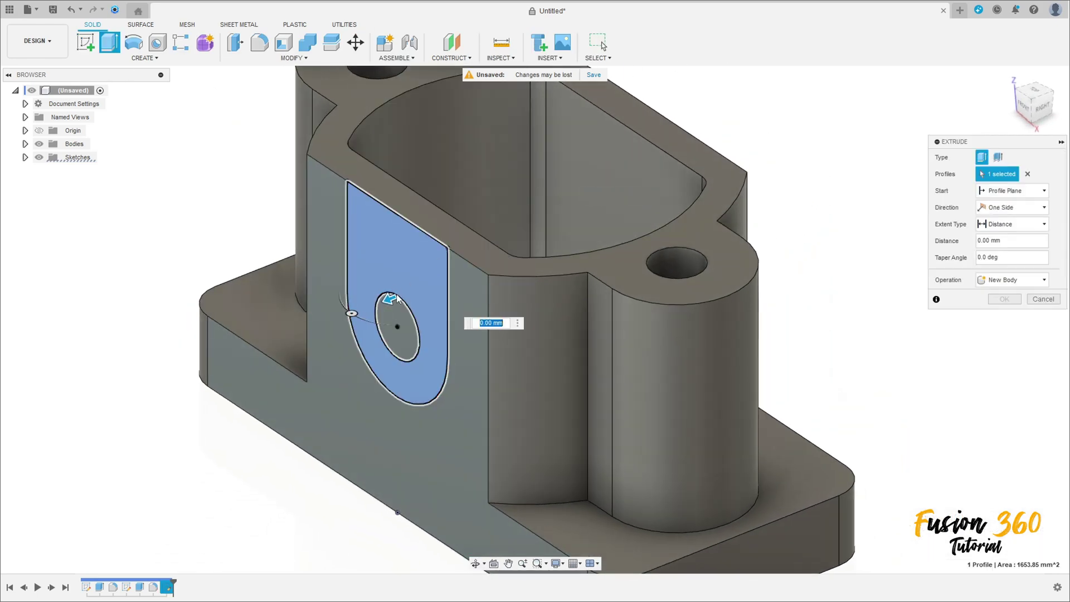
{"action": "type", "text": "10"}
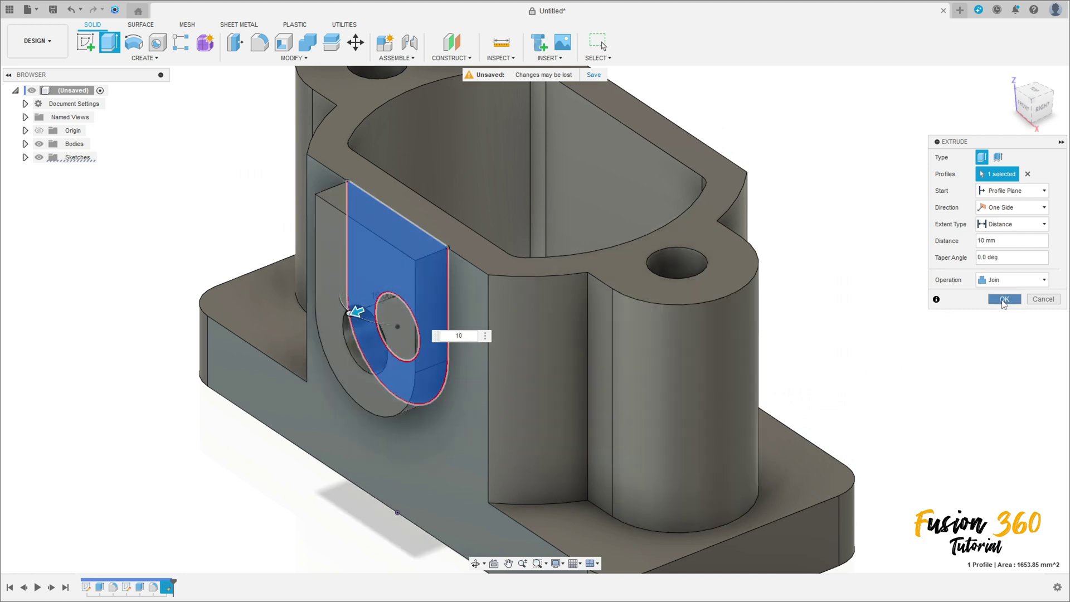
{"action": "left_click", "coordinate": [1003, 299]}
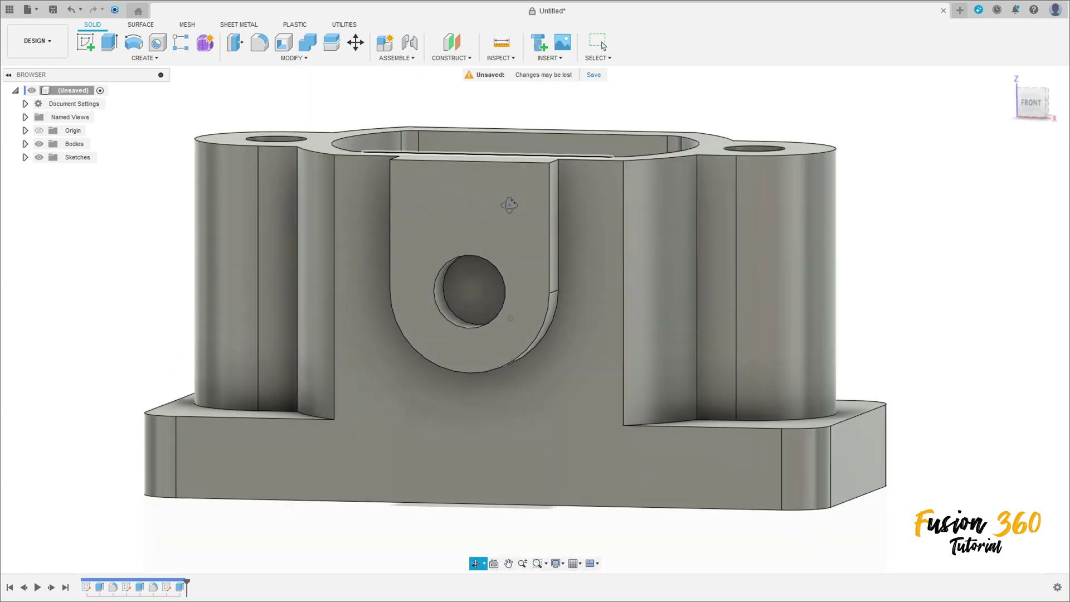
- Cut the Ø18 mm hole profile 15 mm into the part
{"action": "left_click", "coordinate": [110, 42]}
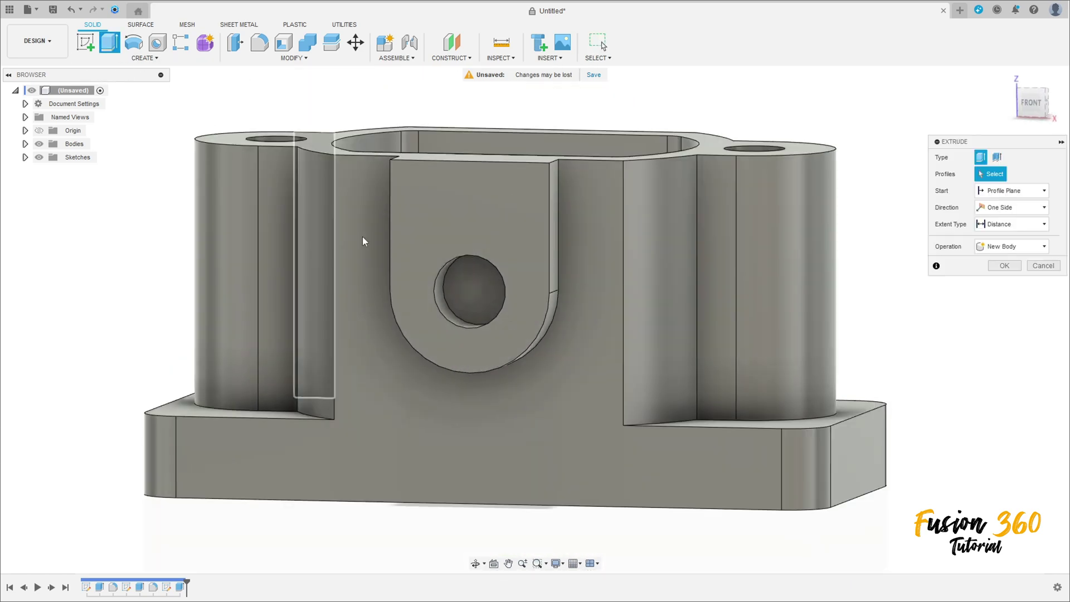
{"action": "left_click", "coordinate": [474, 286]}
{"action": "middle_click_drag", "start_coordinate": [474, 285], "coordinate": [391, 331], "text": "shift"}
{"action": "left_click_drag", "start_coordinate": [391, 329], "coordinate": [439, 306]}
{"action": "middle_click_drag", "start_coordinate": [439, 306], "coordinate": [486, 258], "text": "shift"}
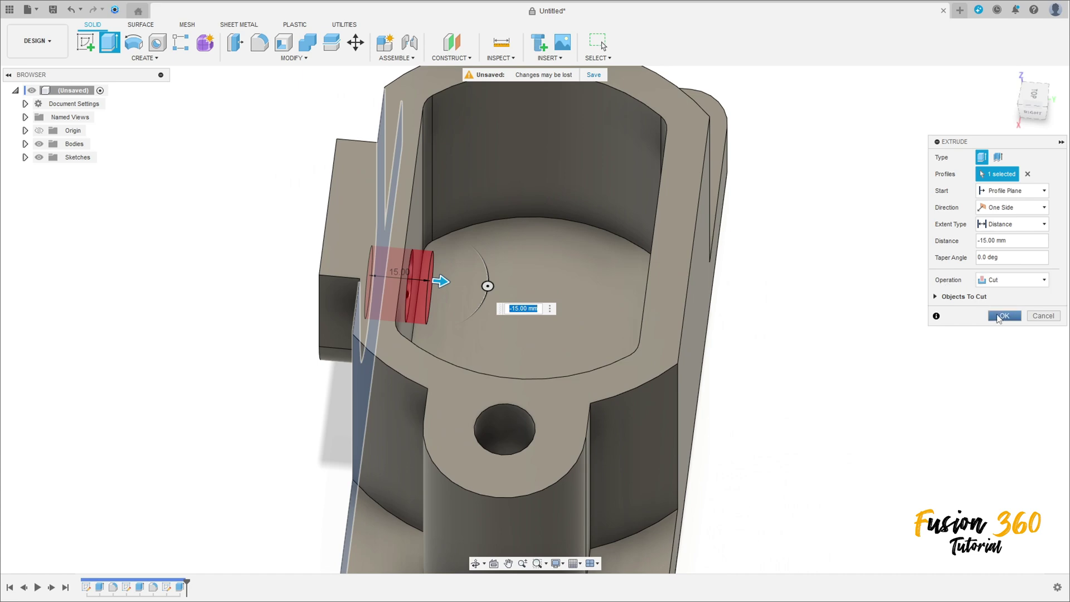
{"action": "left_click", "coordinate": [1005, 316]}
{"action": "middle_click_drag", "start_coordinate": [603, 300], "coordinate": [657, 255], "text": "shift"}
{"action": "scroll", "coordinate": [658, 254], "scroll_direction": "down", "scroll_amount": 5}
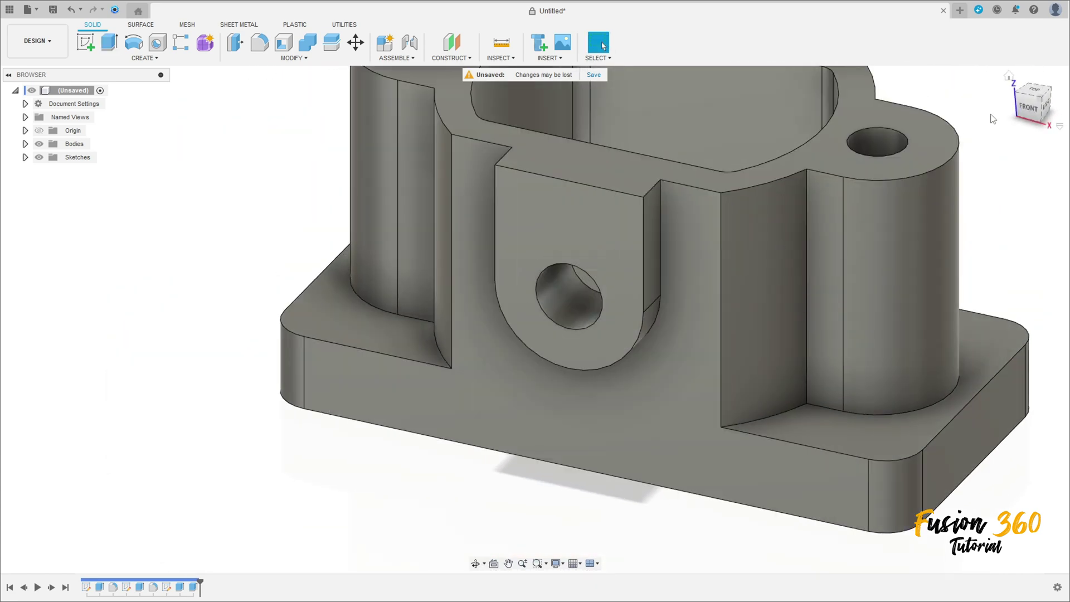
{"action": "left_click", "coordinate": [1014, 78]}
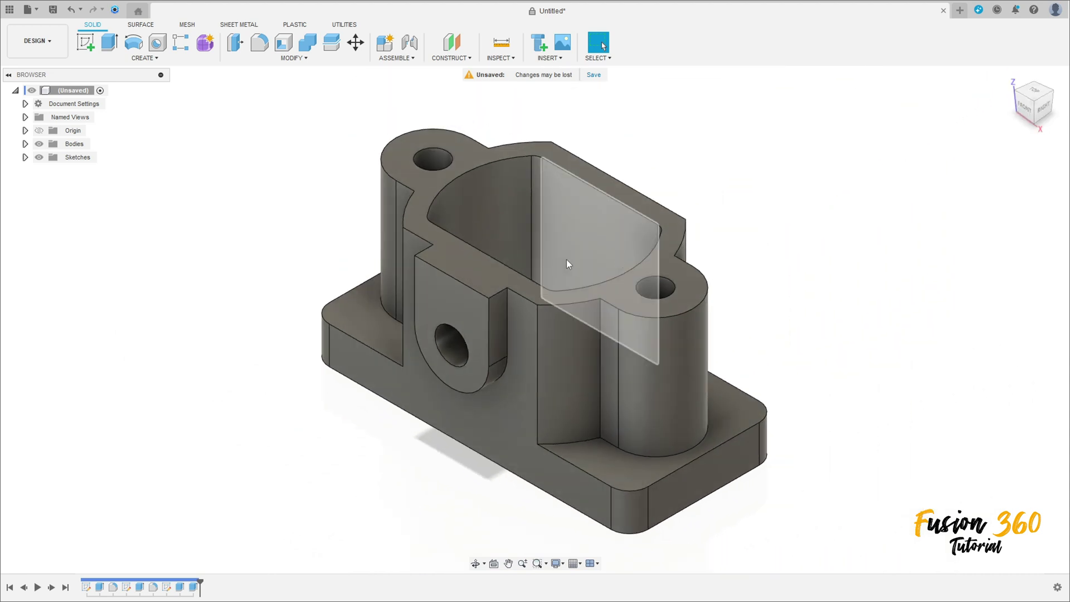
- Start a sketch on the bracket's inner floor and draw a Ø45 mm circle
{"action": "middle_click_drag", "start_coordinate": [557, 259], "coordinate": [561, 301], "text": "shift"}
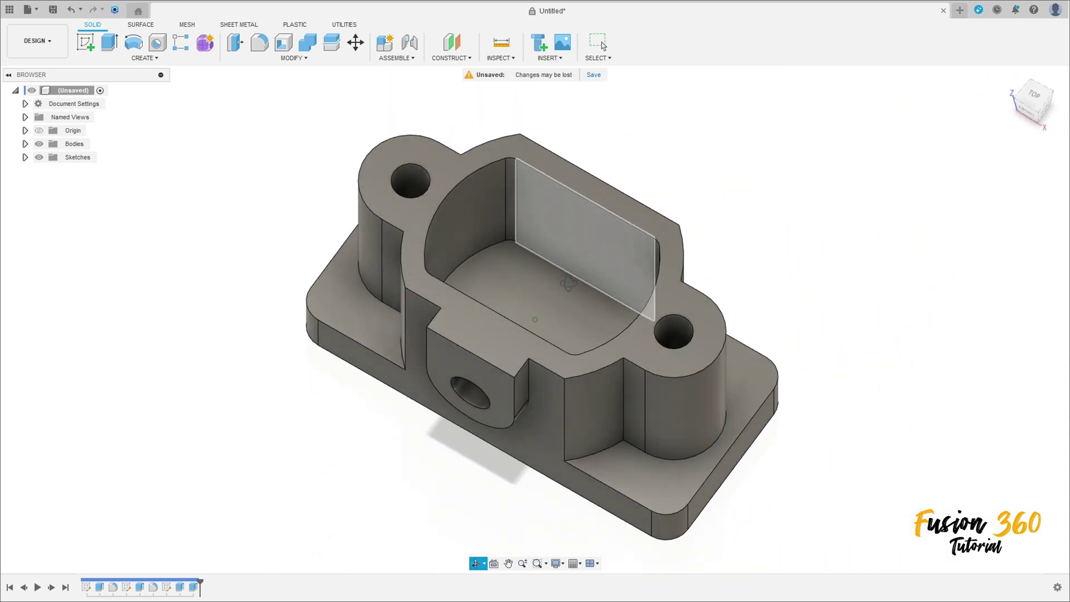
{"action": "left_click", "coordinate": [93, 45]}
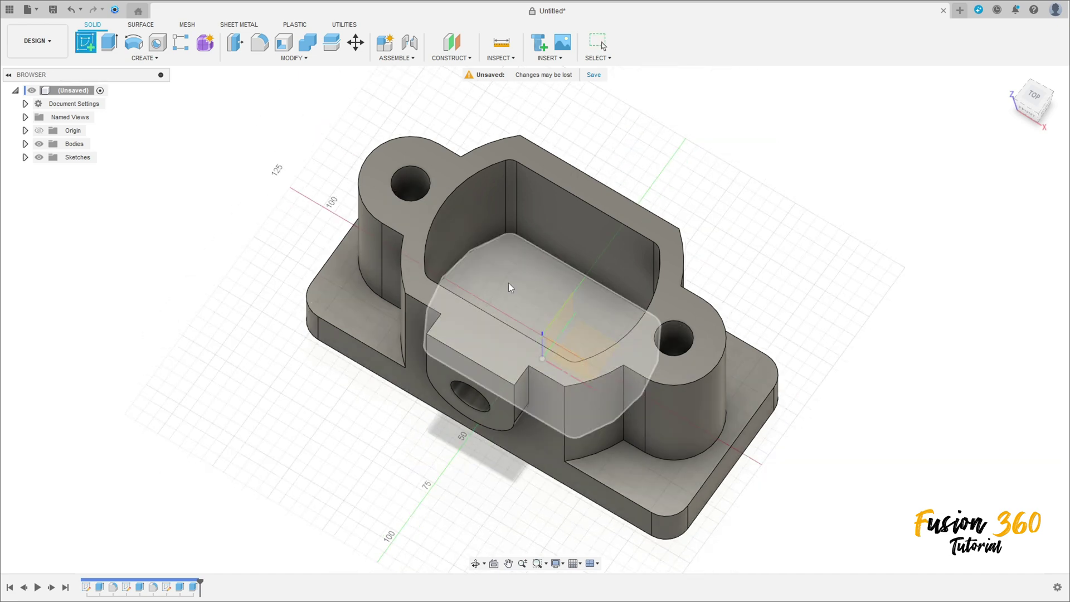
{"action": "left_click", "coordinate": [516, 289]}
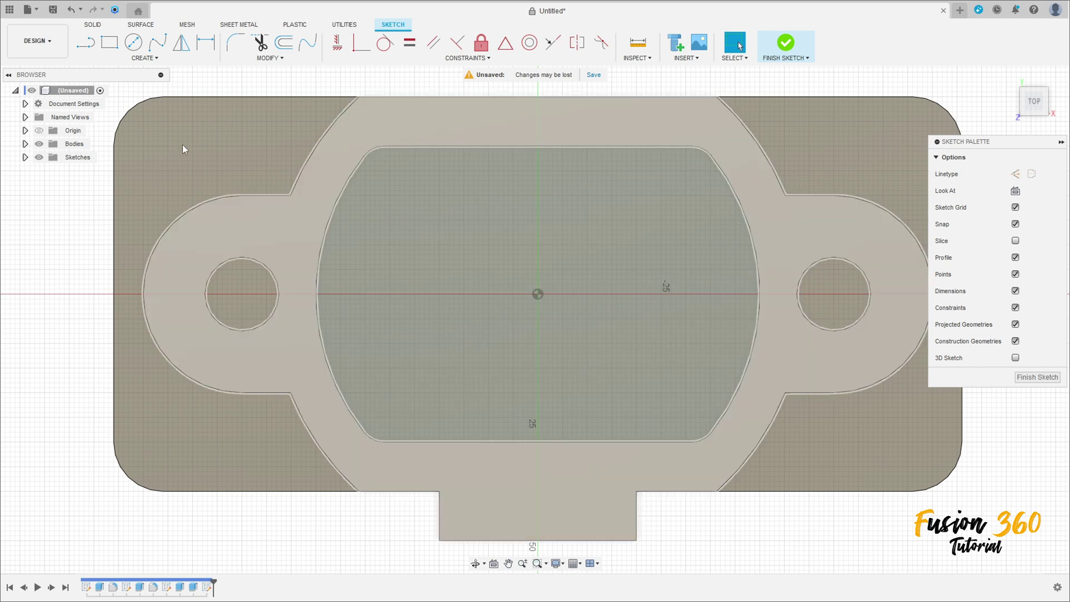
{"action": "left_click", "coordinate": [139, 43]}
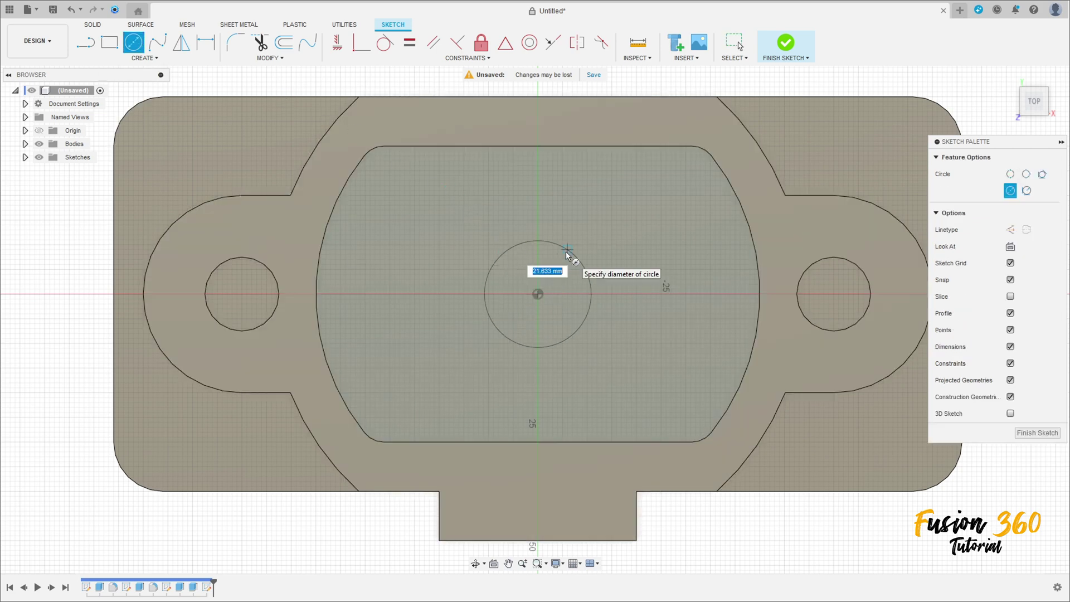
{"action": "key", "text": "Tab"}
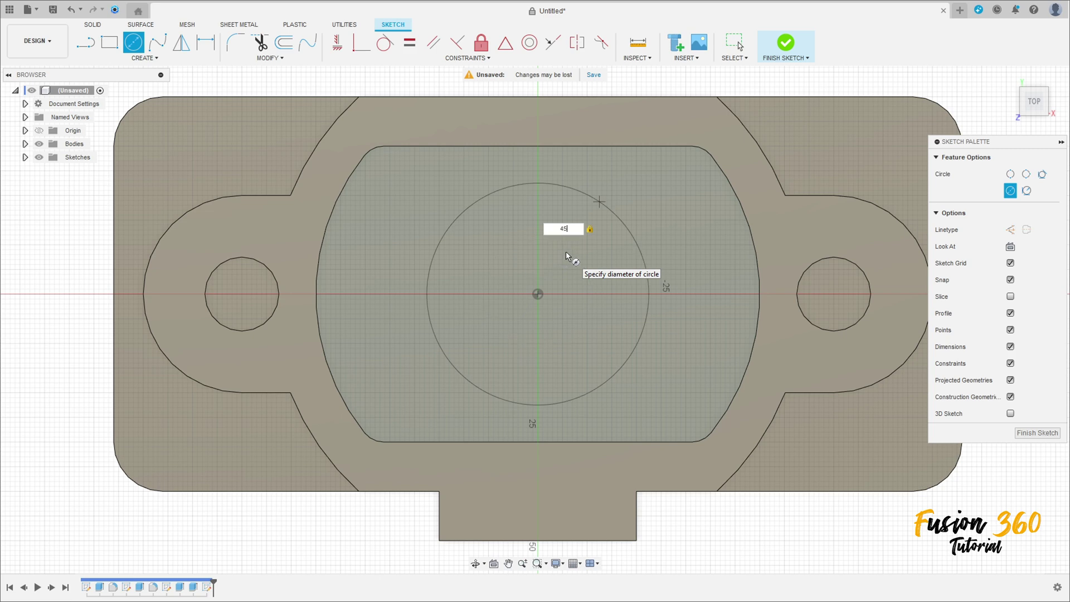
{"action": "key", "text": "Return"}
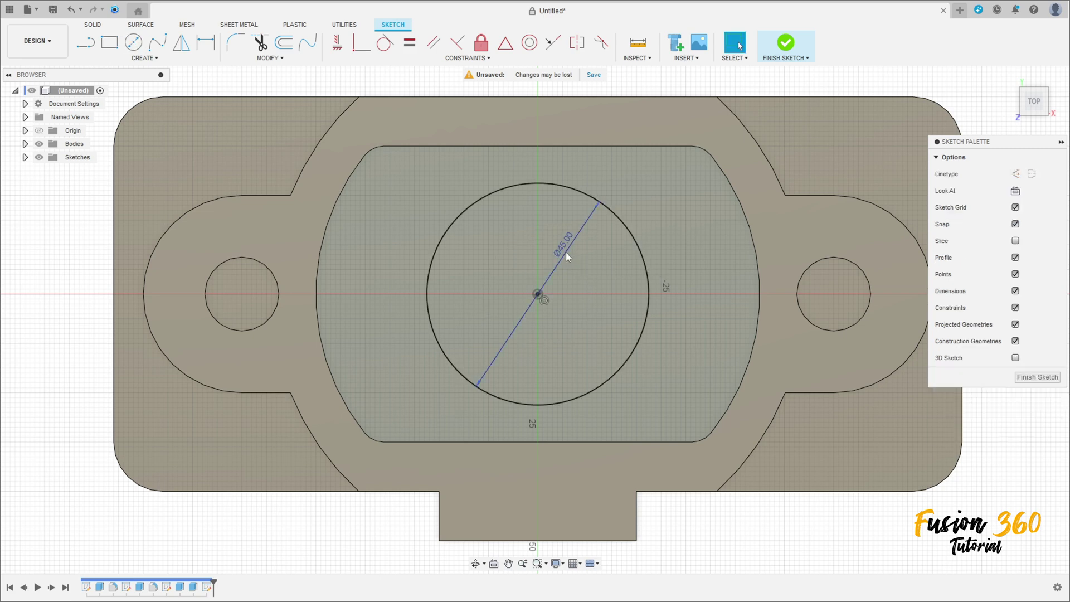
{"action": "key", "text": "Escape"}
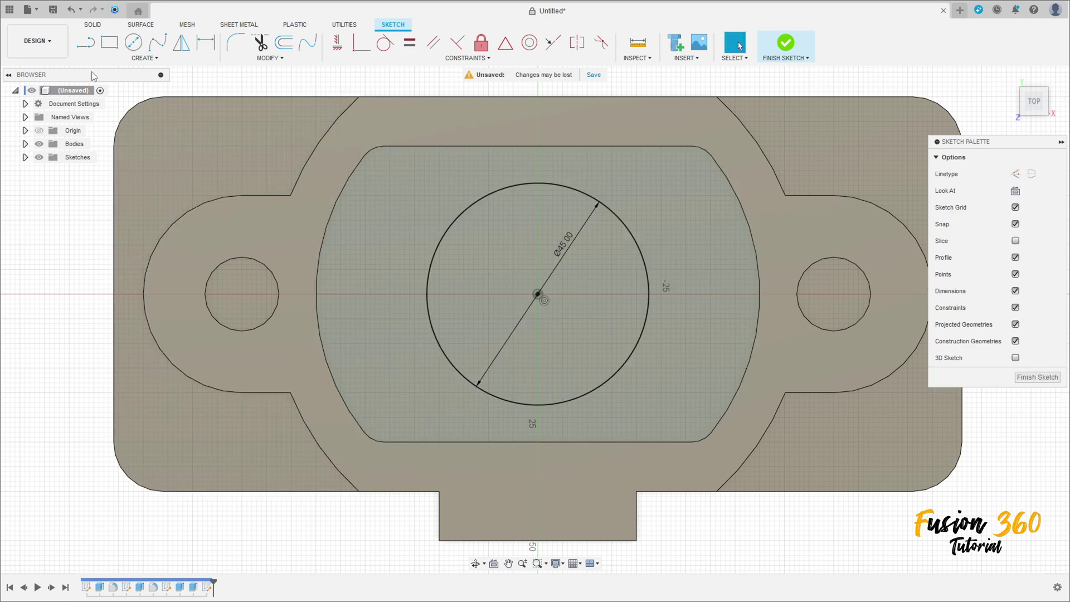
- Draw a centred 60 × 25 mm rectangle on the circle's centre and finish the sketch
{"action": "left_click", "coordinate": [109, 43]}
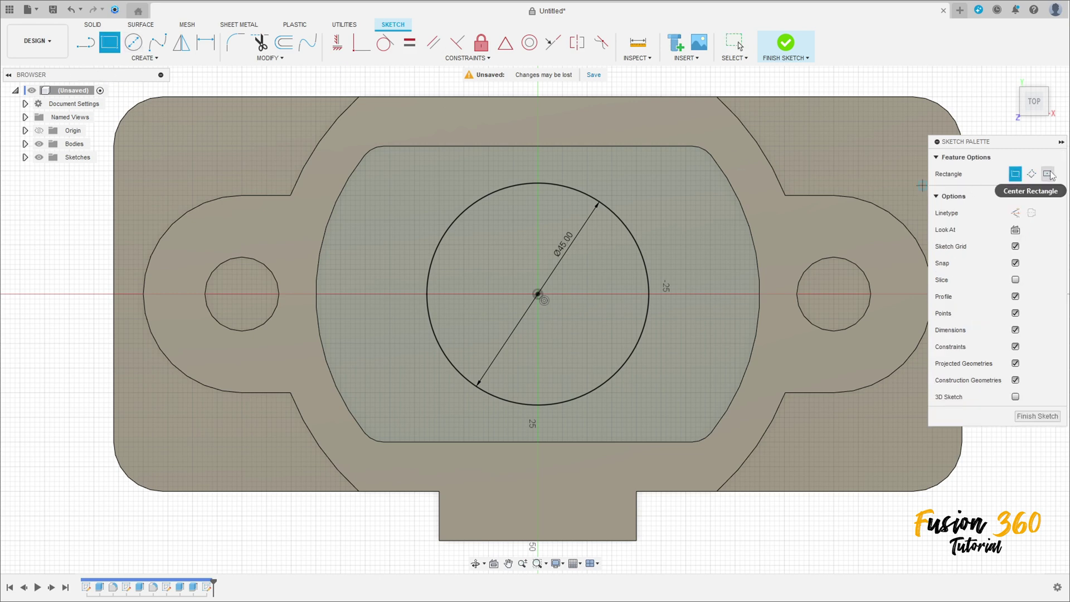
{"action": "left_click", "coordinate": [1049, 174]}
{"action": "left_click", "coordinate": [536, 294]}
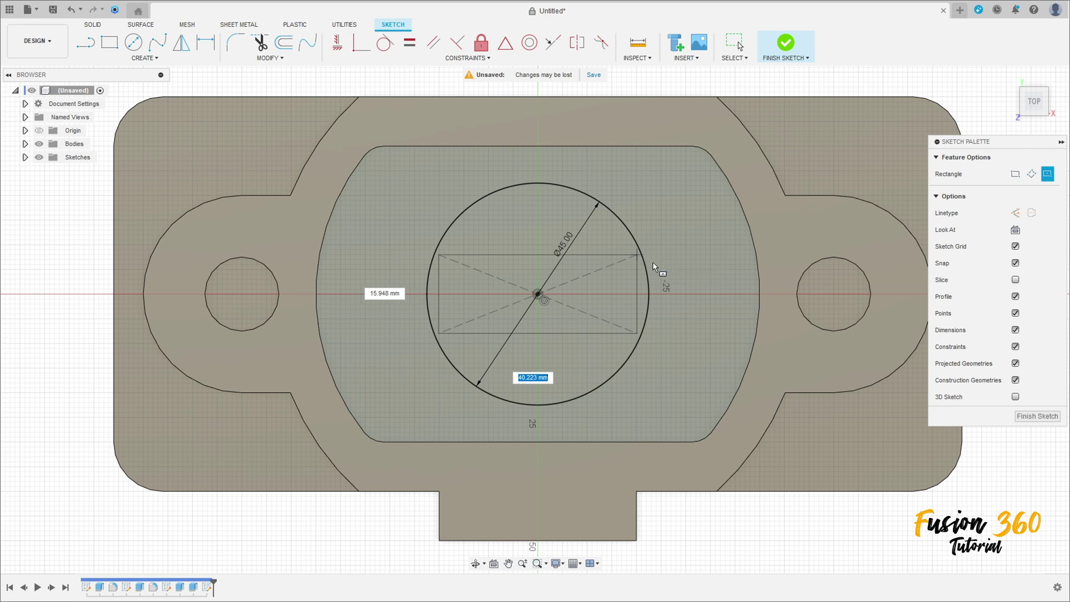
{"action": "type", "text": "60"}
{"action": "key", "text": "Tab"}
{"action": "type", "text": "25"}
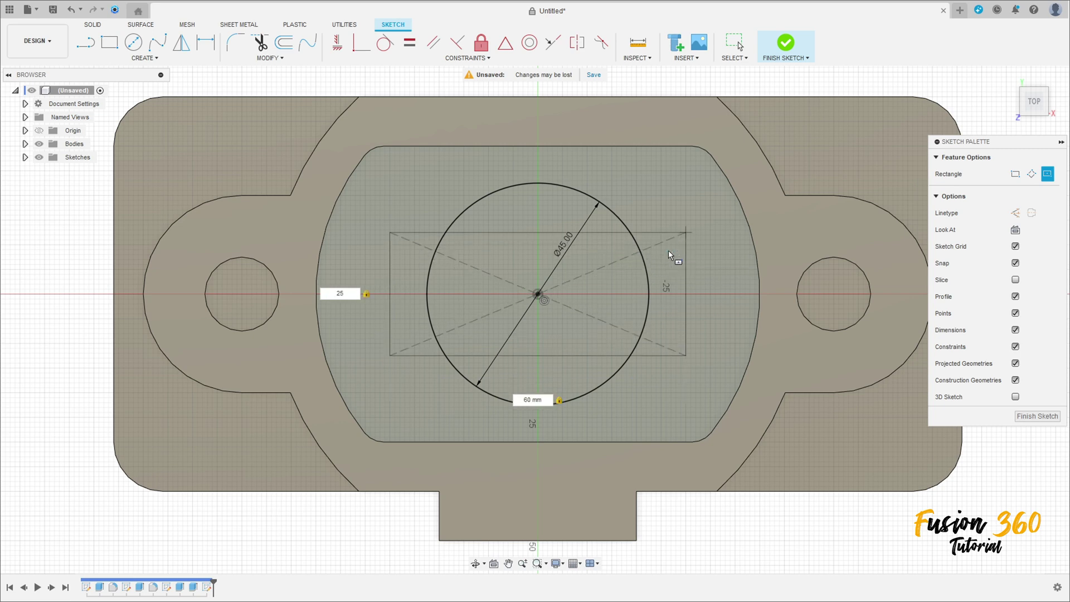
{"action": "key", "text": "Return"}
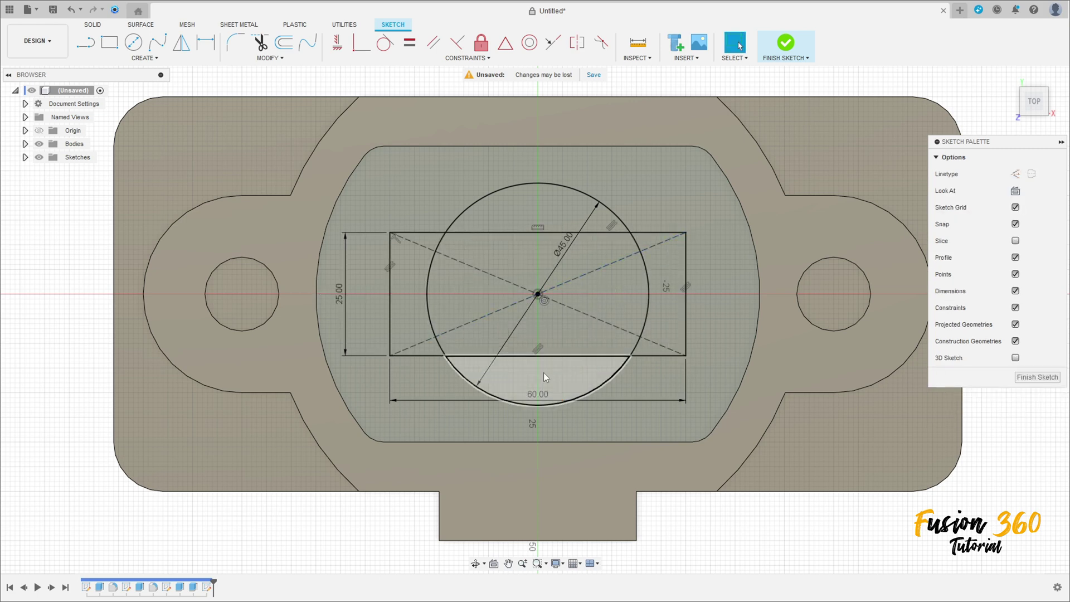
{"action": "left_click", "coordinate": [792, 47]}
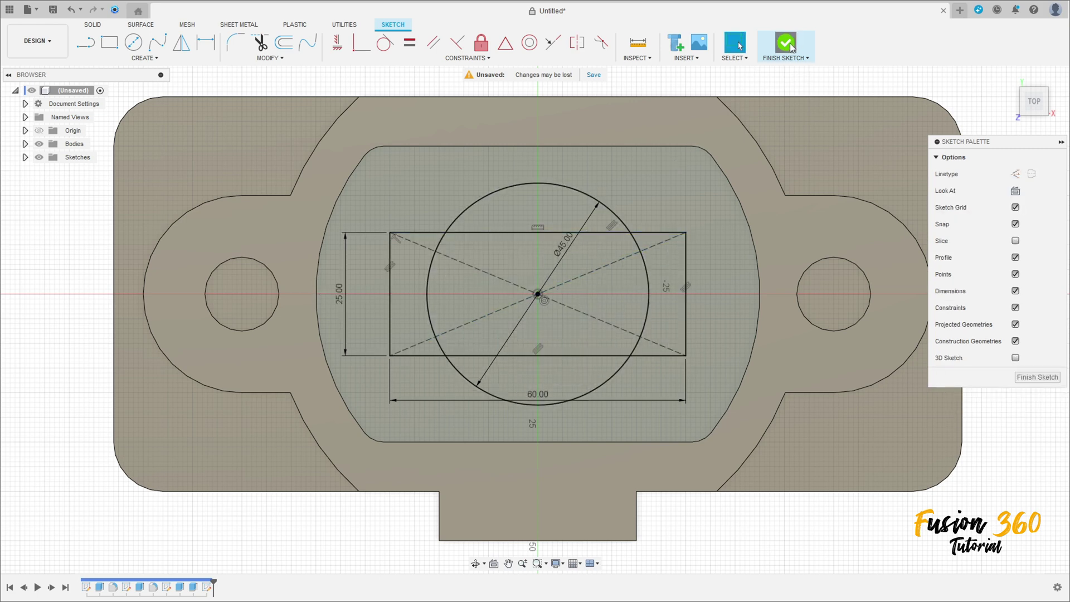
{"action": "middle_click_drag", "start_coordinate": [644, 219], "coordinate": [561, 243], "text": "shift"}
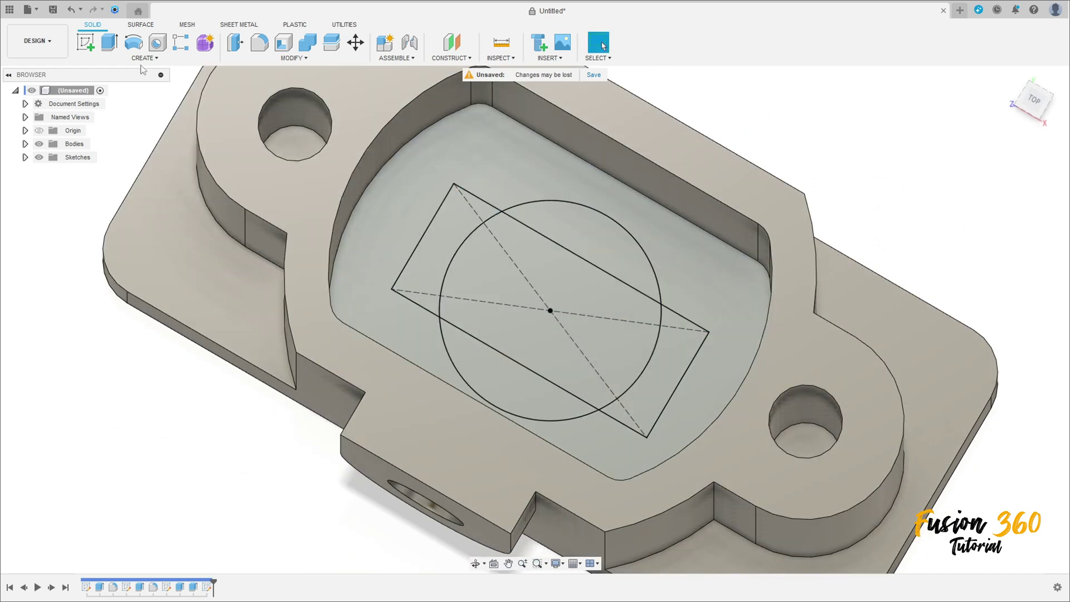
- Extrude the floor sketch with all five circle-and-rectangle regions selected
{"action": "left_click", "coordinate": [109, 42]}
{"action": "left_click", "coordinate": [450, 252]}
{"action": "left_click", "coordinate": [477, 278]}
{"action": "left_click", "coordinate": [591, 234]}
{"action": "left_click", "coordinate": [672, 387]}
{"action": "left_click", "coordinate": [552, 402]}
{"action": "middle_click_drag", "start_coordinate": [552, 402], "coordinate": [607, 314], "text": "shift"}
- Make the extrusion a Cut with extent All, flipped down through the floor
{"action": "left_click", "coordinate": [1007, 280]}
{"action": "left_click", "coordinate": [1002, 307]}
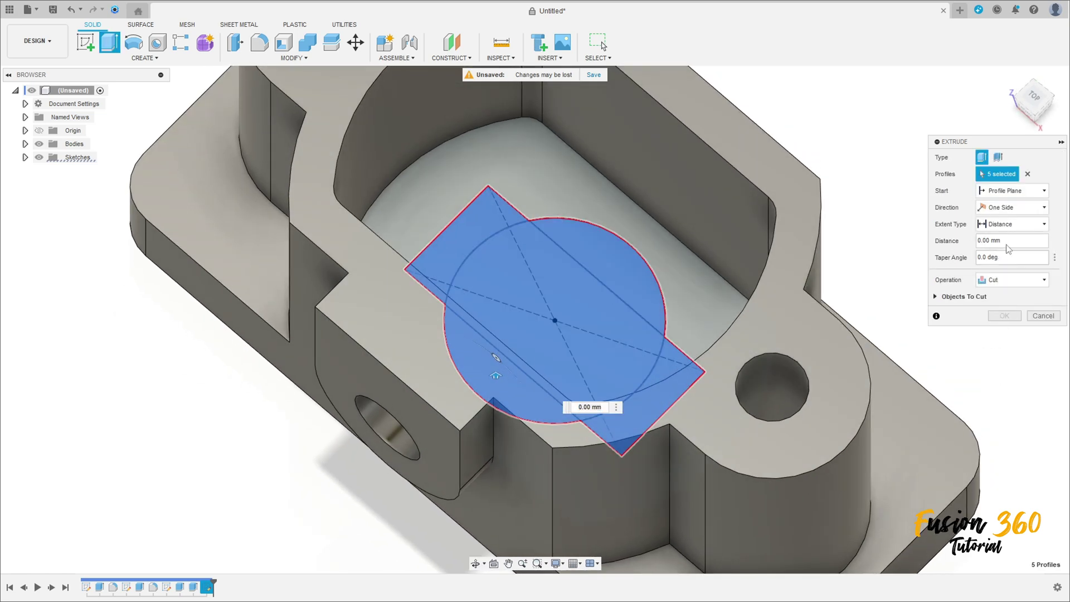
{"action": "left_click", "coordinate": [1024, 224]}
{"action": "left_click", "coordinate": [1000, 260]}
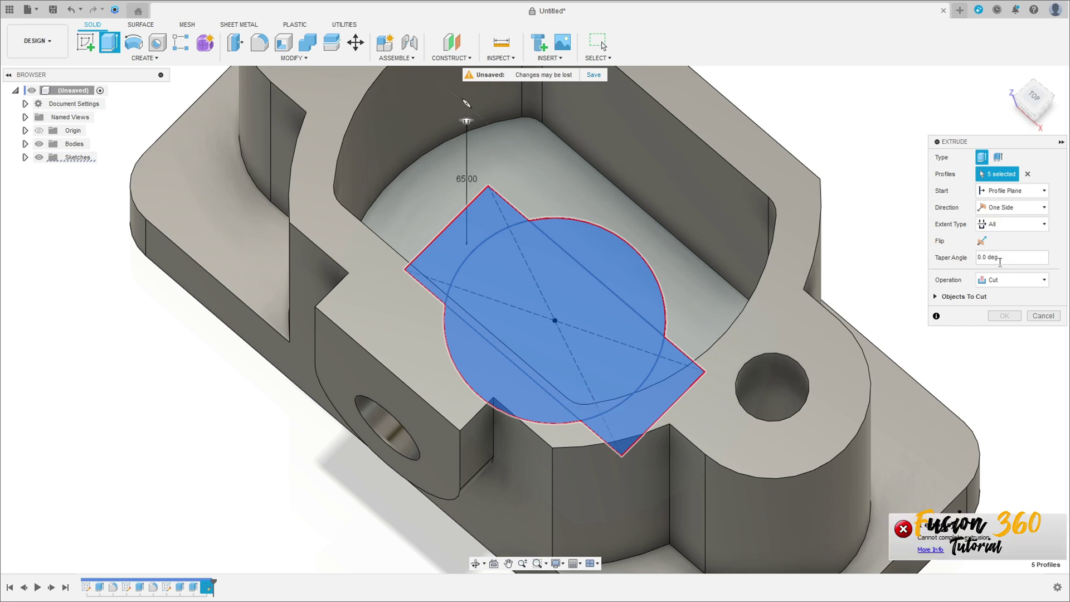
{"action": "left_click", "coordinate": [983, 240]}
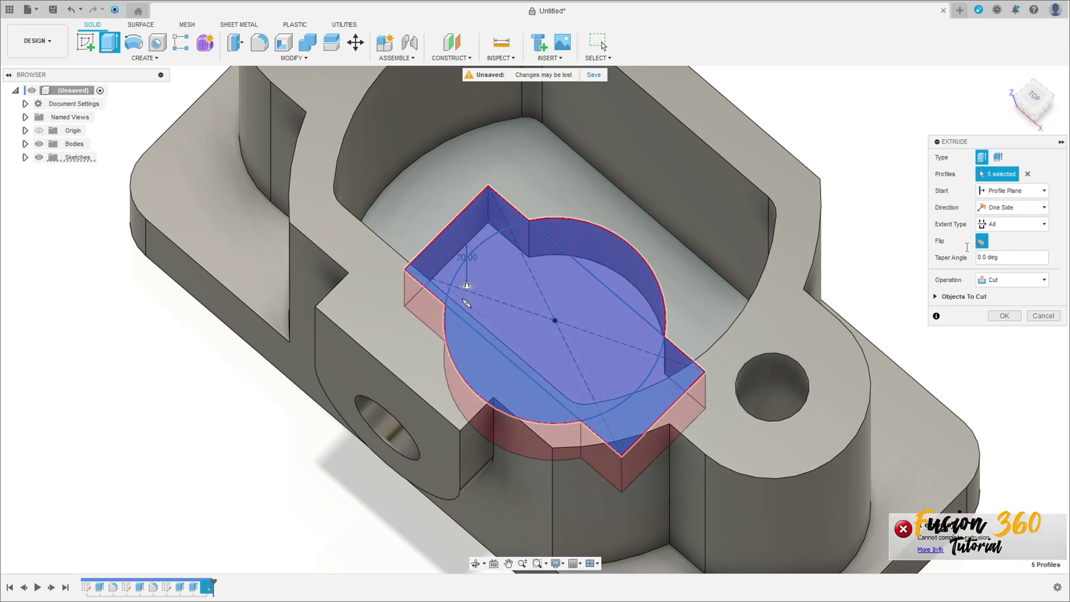
{"action": "middle_click_drag", "start_coordinate": [761, 282], "coordinate": [808, 279], "text": "shift"}
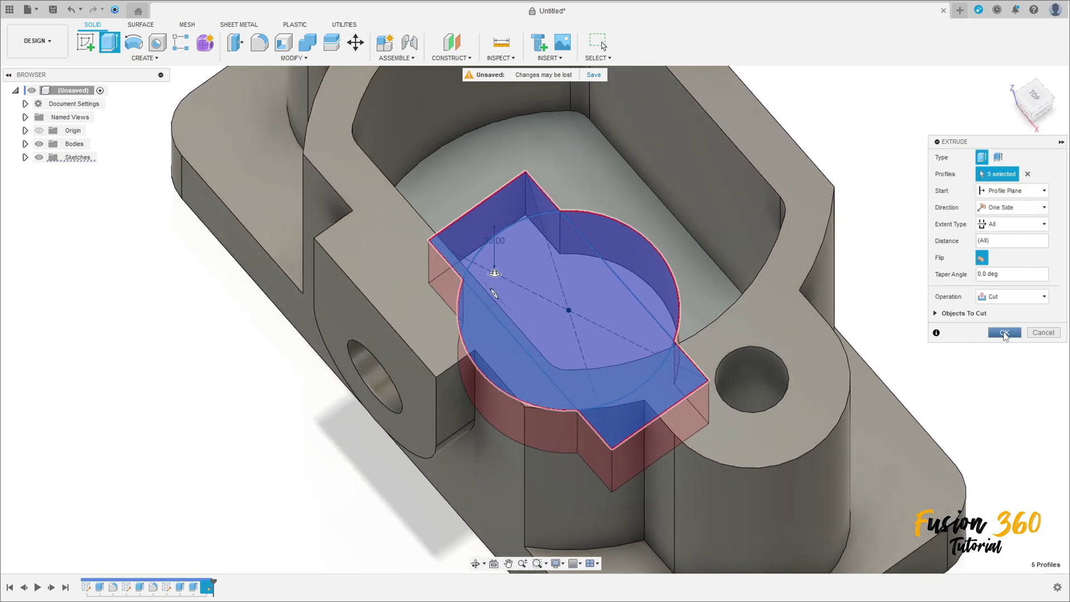
{"action": "left_click", "coordinate": [1006, 333]}
{"action": "scroll", "coordinate": [712, 353], "scroll_direction": "down", "scroll_amount": 3}
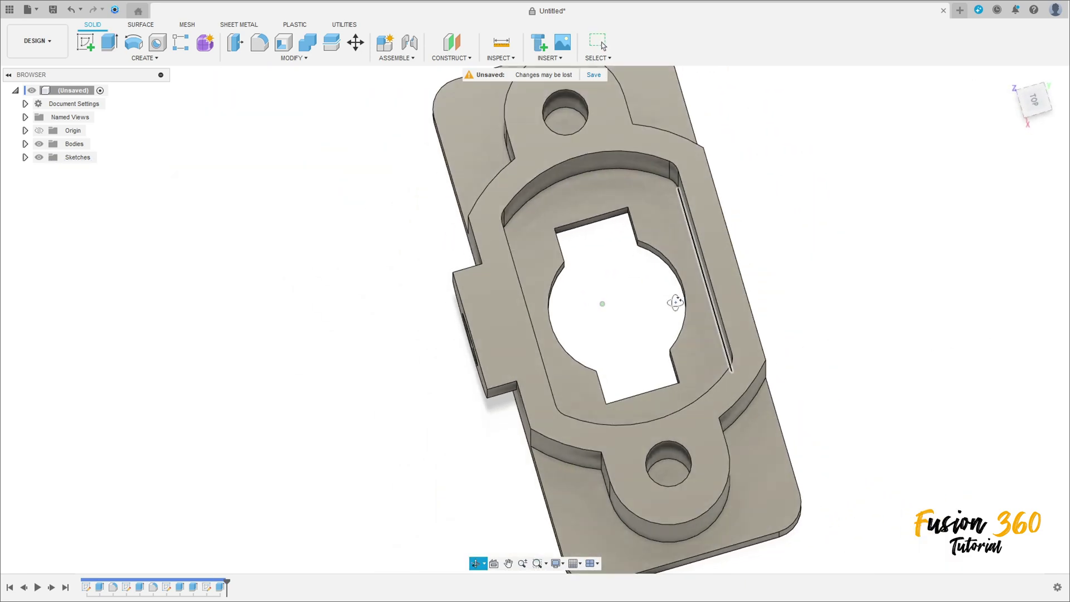